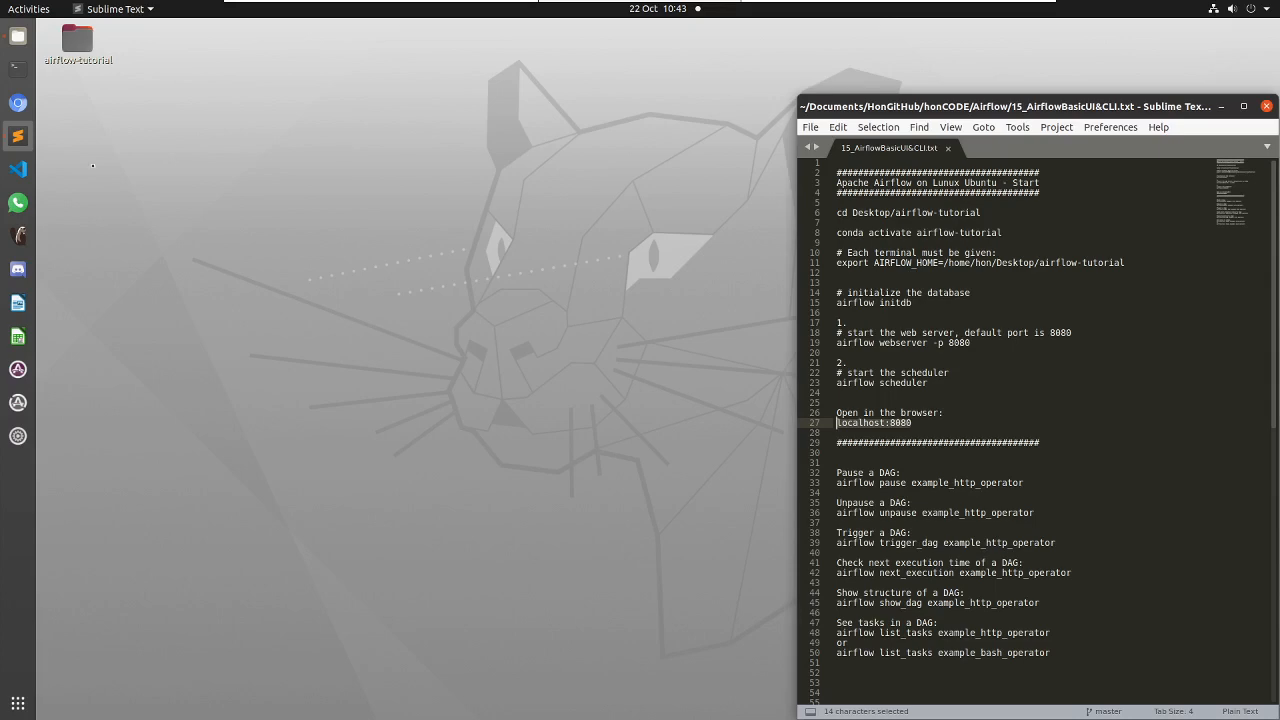
Step: Open a terminal and change to the Desktop/airflow-tutorial directory with the cd command copied from the notes
left_click(18, 69)
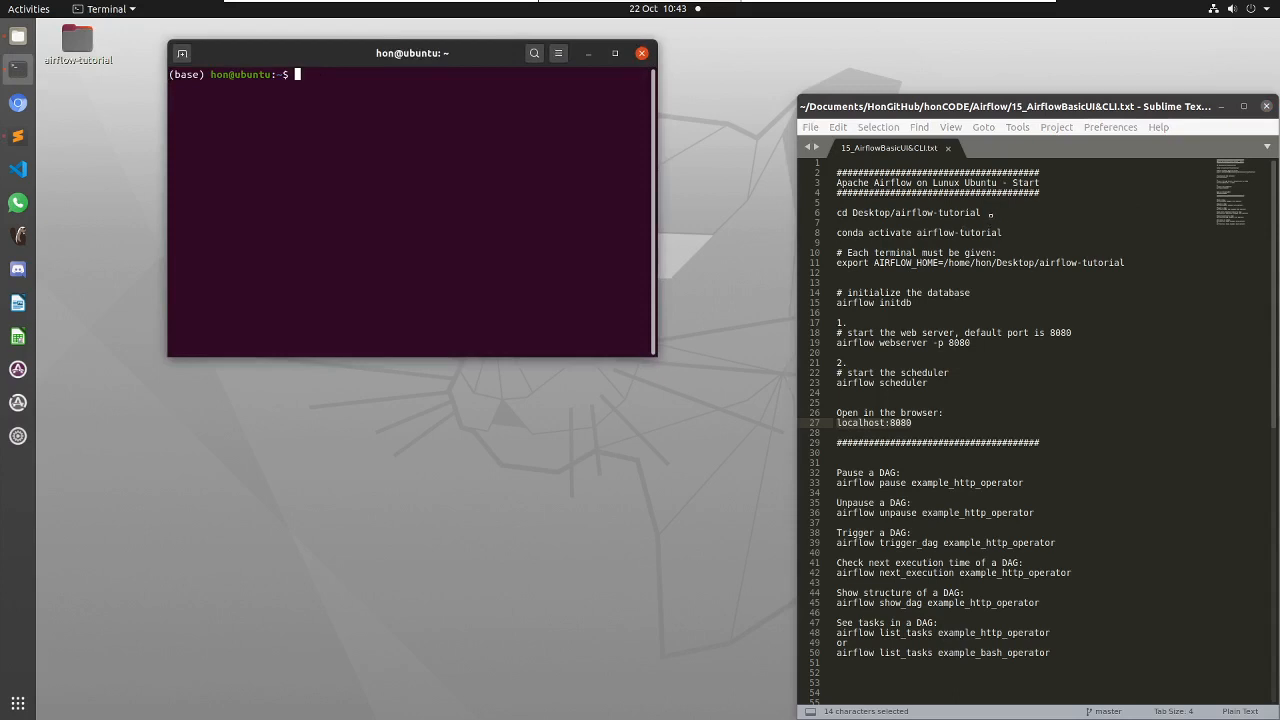
left_click_drag(988, 212, 831, 213)
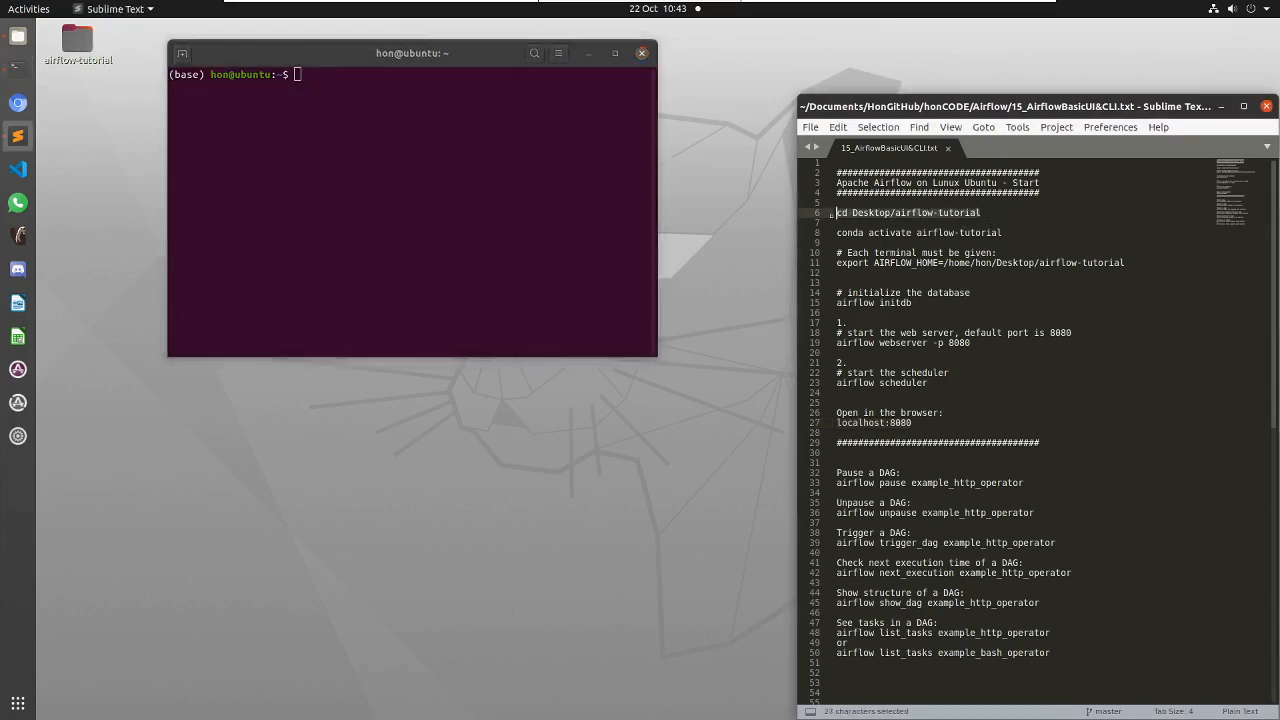
key("ctrl+c")
left_click(398, 137)
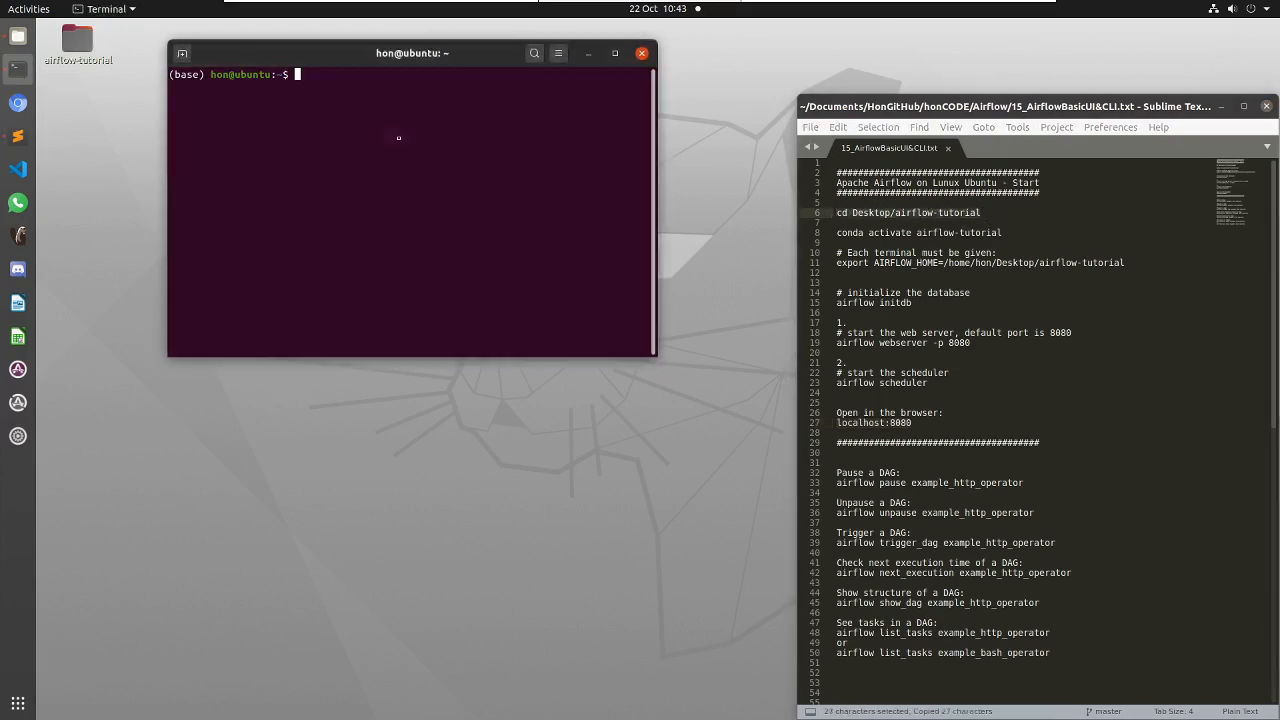
key("ctrl+shift+v")
key("Return")
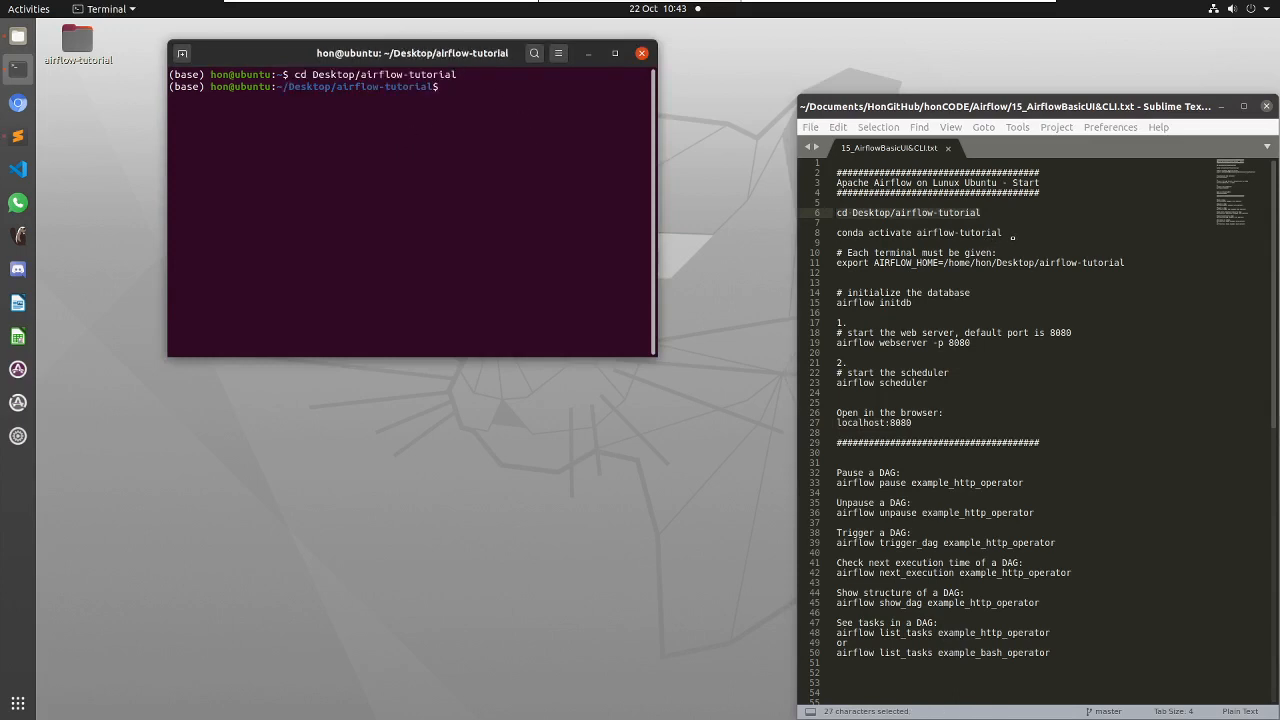
Step: Activate the airflow-tutorial conda environment in the terminal using the command copied from the notes
left_click_drag(1013, 236, 834, 232)
key("ctrl+c")
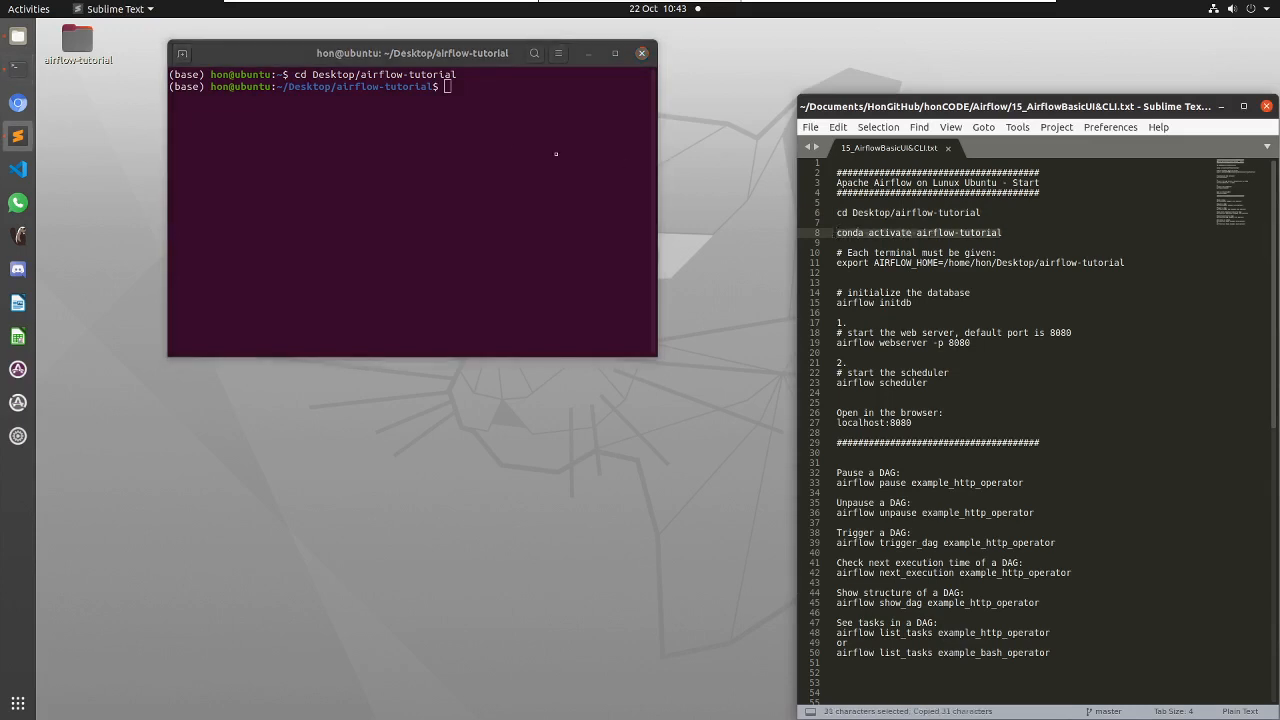
left_click(392, 134)
key("ctrl+shift+v")
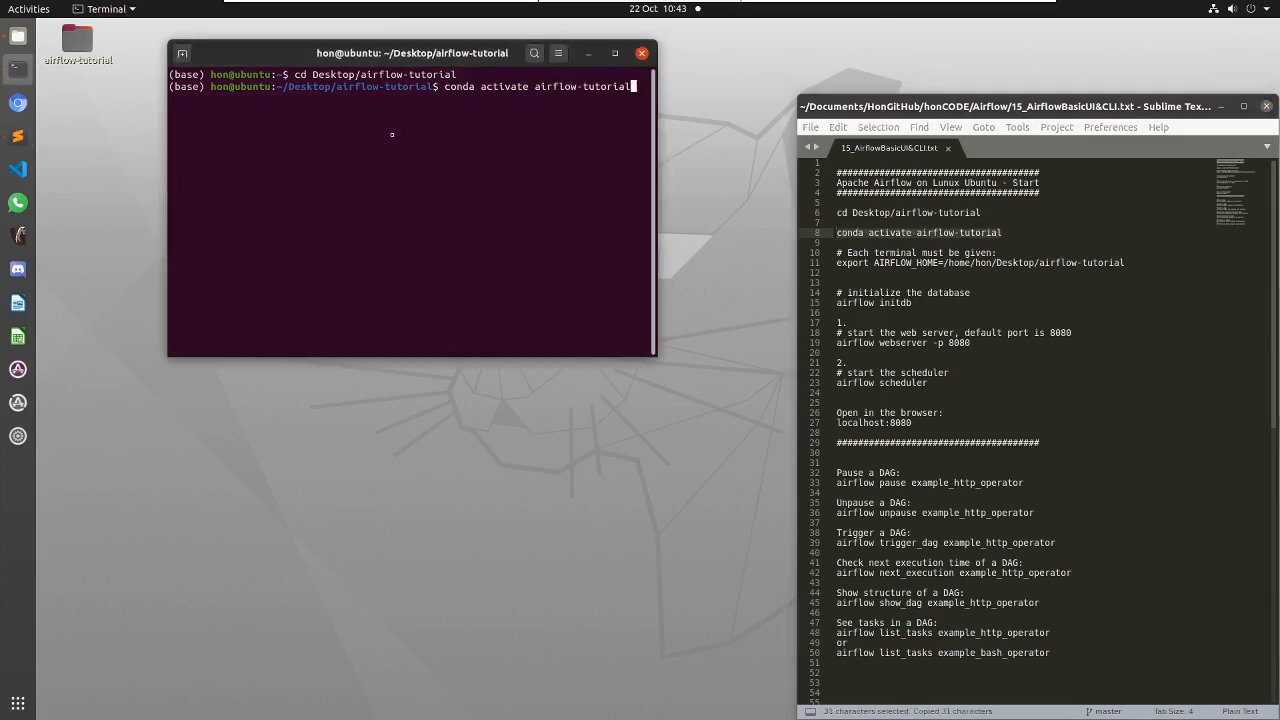
key("Return")
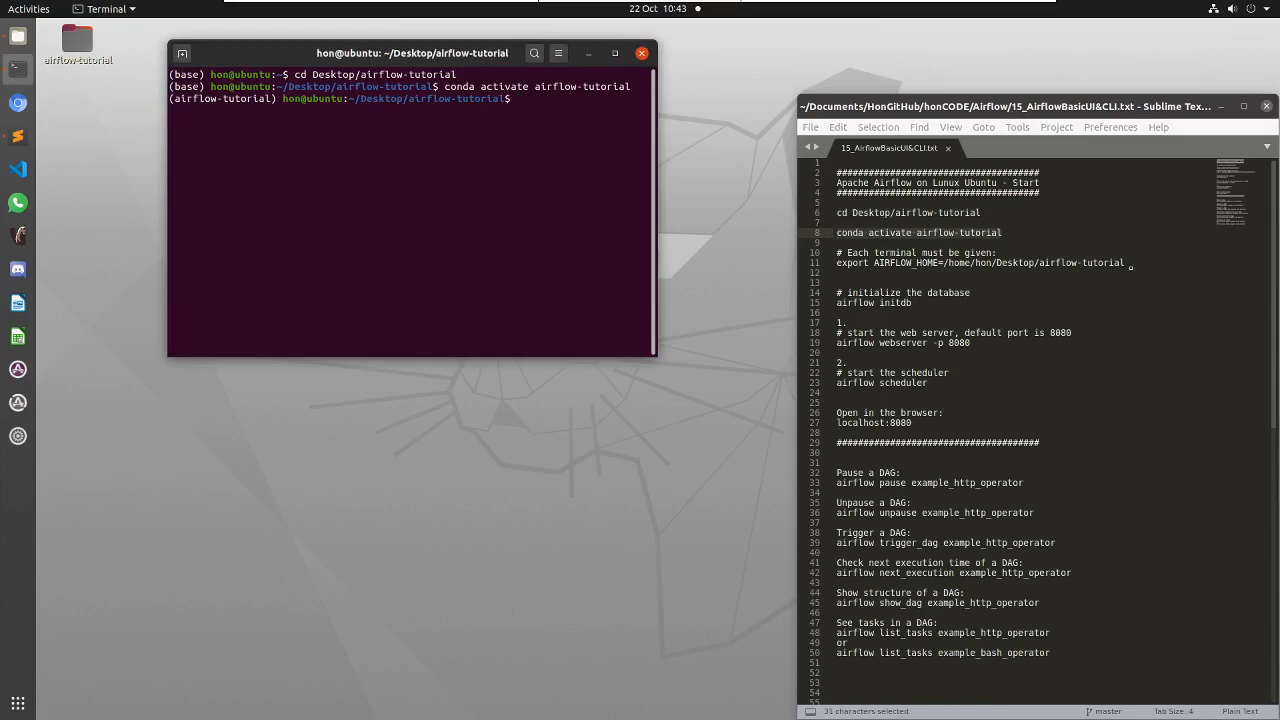
Step: Export AIRFLOW_HOME in the terminal as the Desktop/airflow-tutorial path, using the line from the notes
left_click_drag(1130, 270, 831, 265)
key("ctrl+c")
left_click(509, 158)
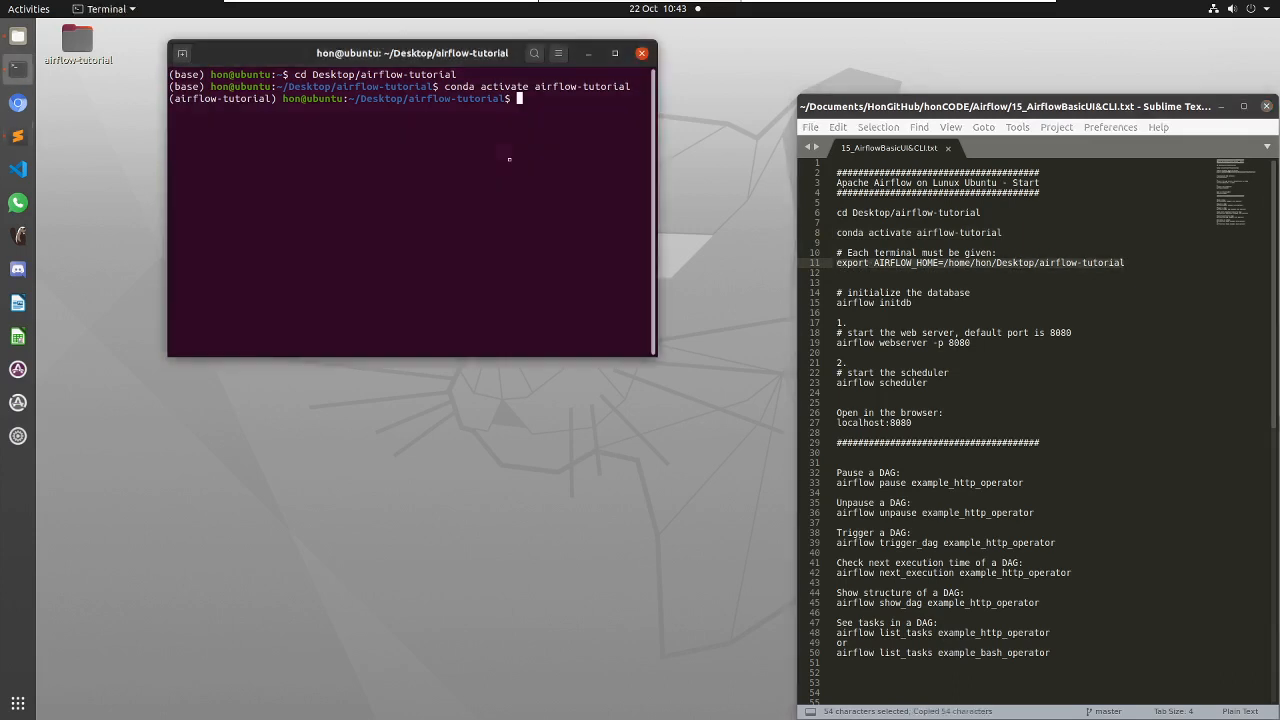
key("ctrl+shift+v")
key("Return")
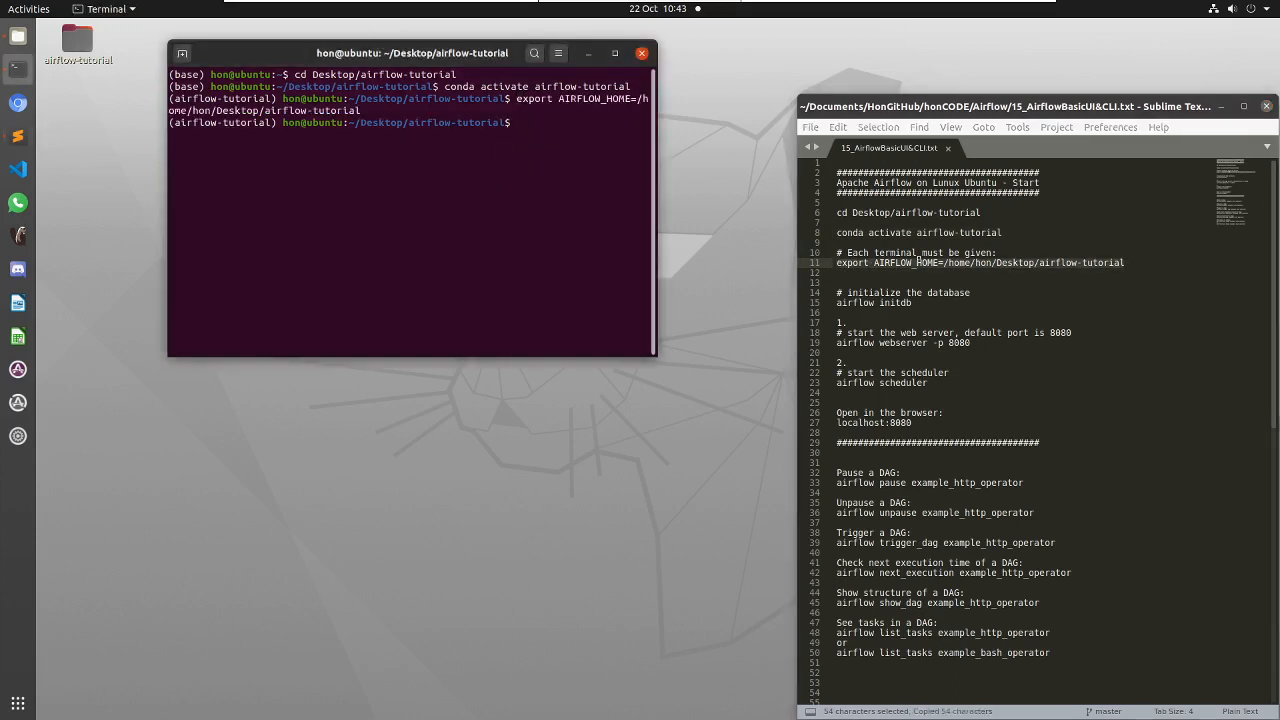
Step: Initialize the Airflow database by running the airflow initdb command from the notes
left_click_drag(942, 302, 836, 302)
key("ctrl+c")
left_click(443, 210)
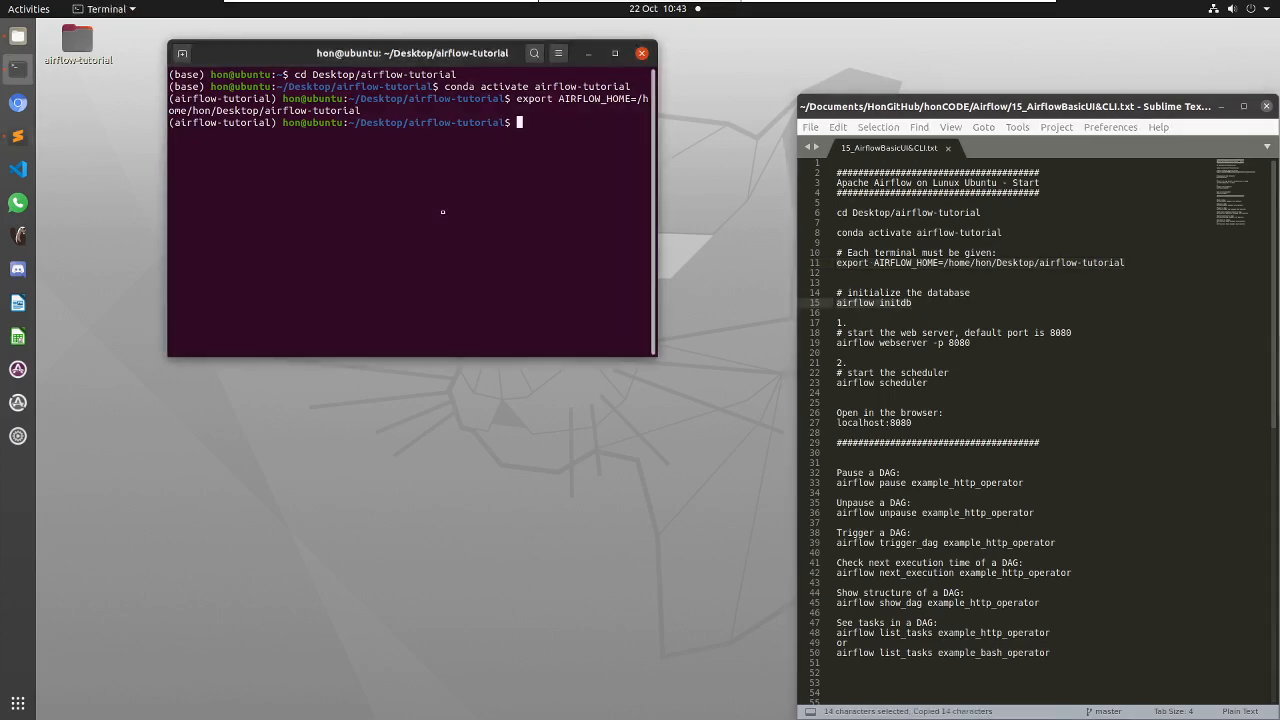
key("ctrl+shift+v")
key("Return")
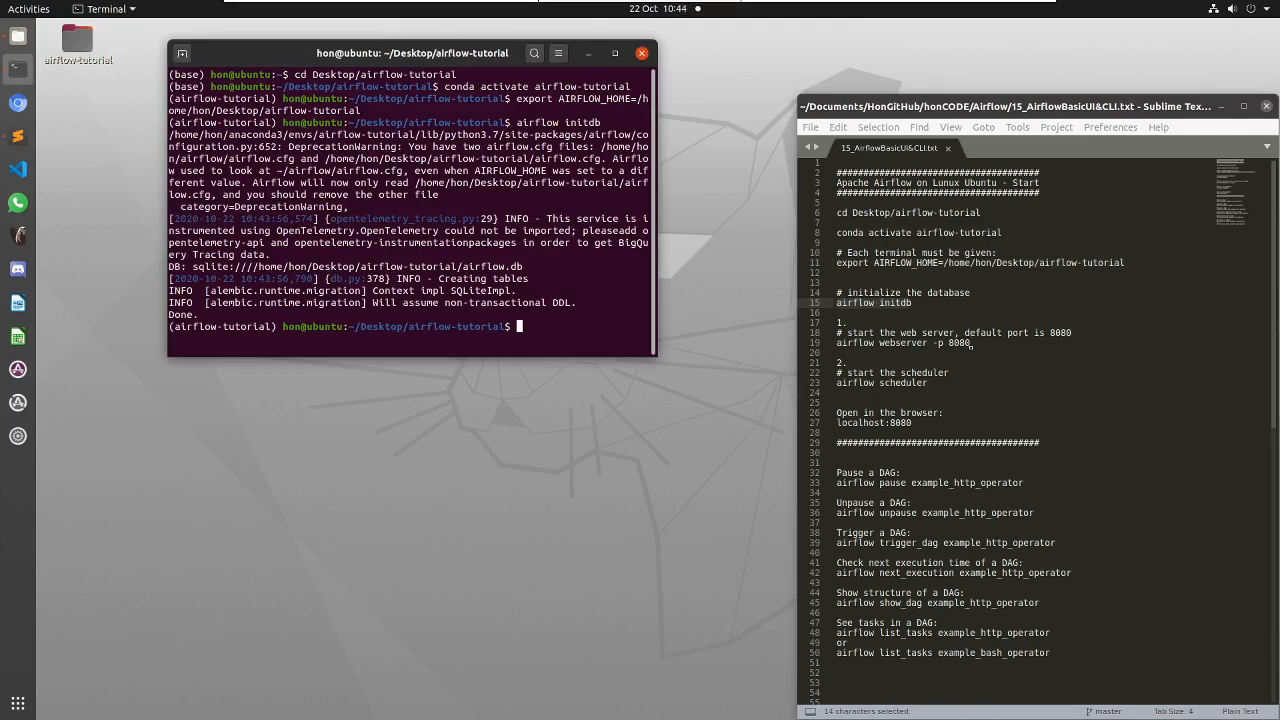
Step: Run airflow webserver -p 8080 from the notes to start the web server in the terminal
left_click_drag(971, 343, 833, 344)
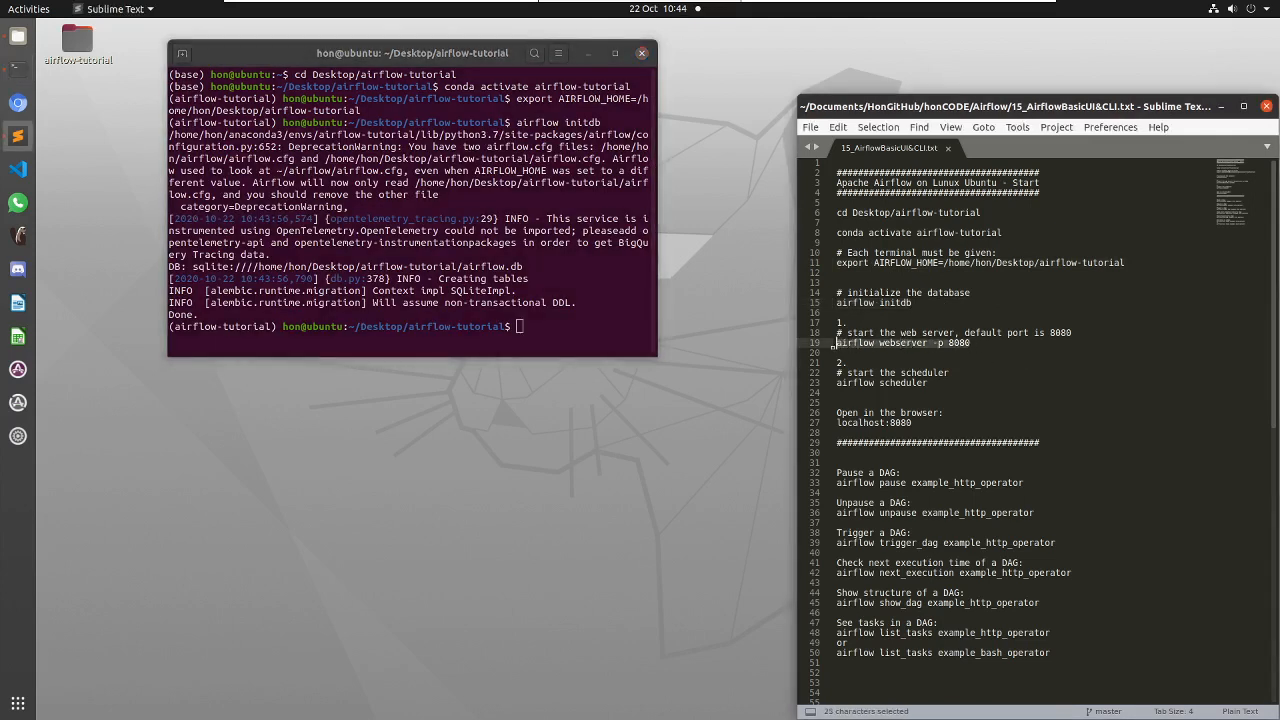
key("ctrl+c")
left_click(562, 325)
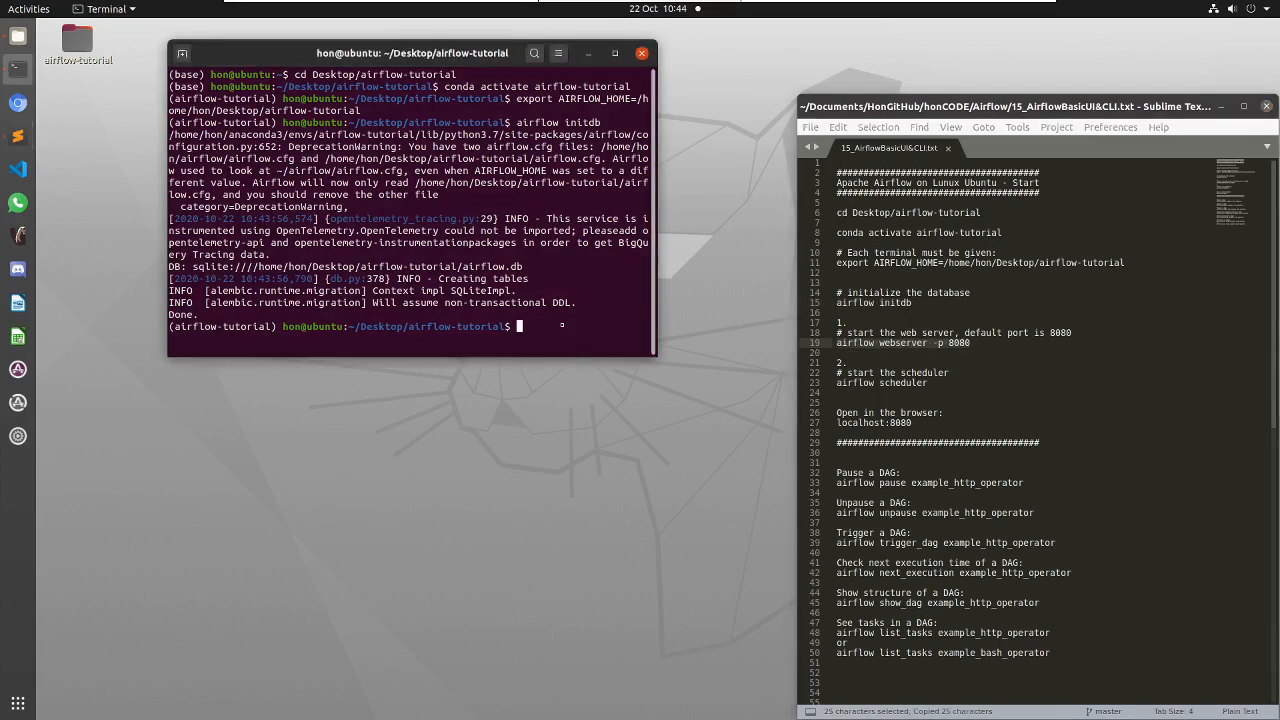
key("ctrl+shift+v")
key("Return")
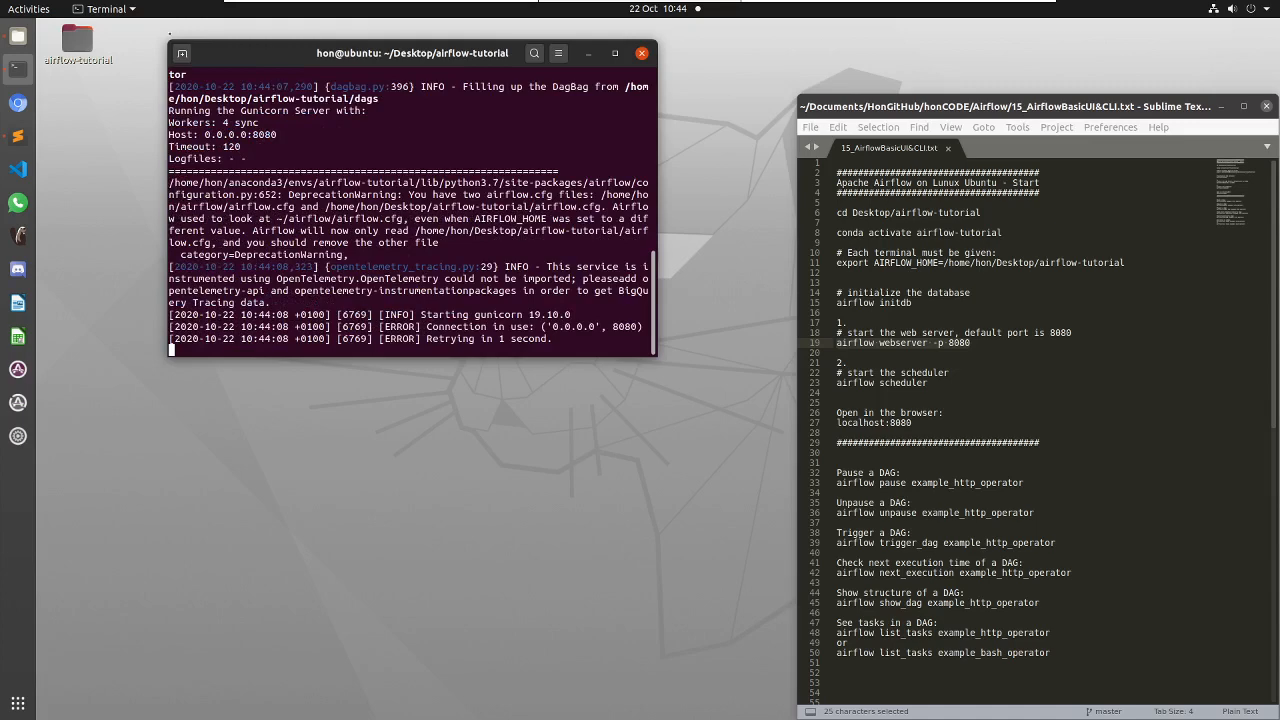
Step: Move the web server terminal to the desktop's corner, open a second terminal window and change its directory to Desktop/airflow-tutorial
left_click_drag(223, 53, 92, 32)
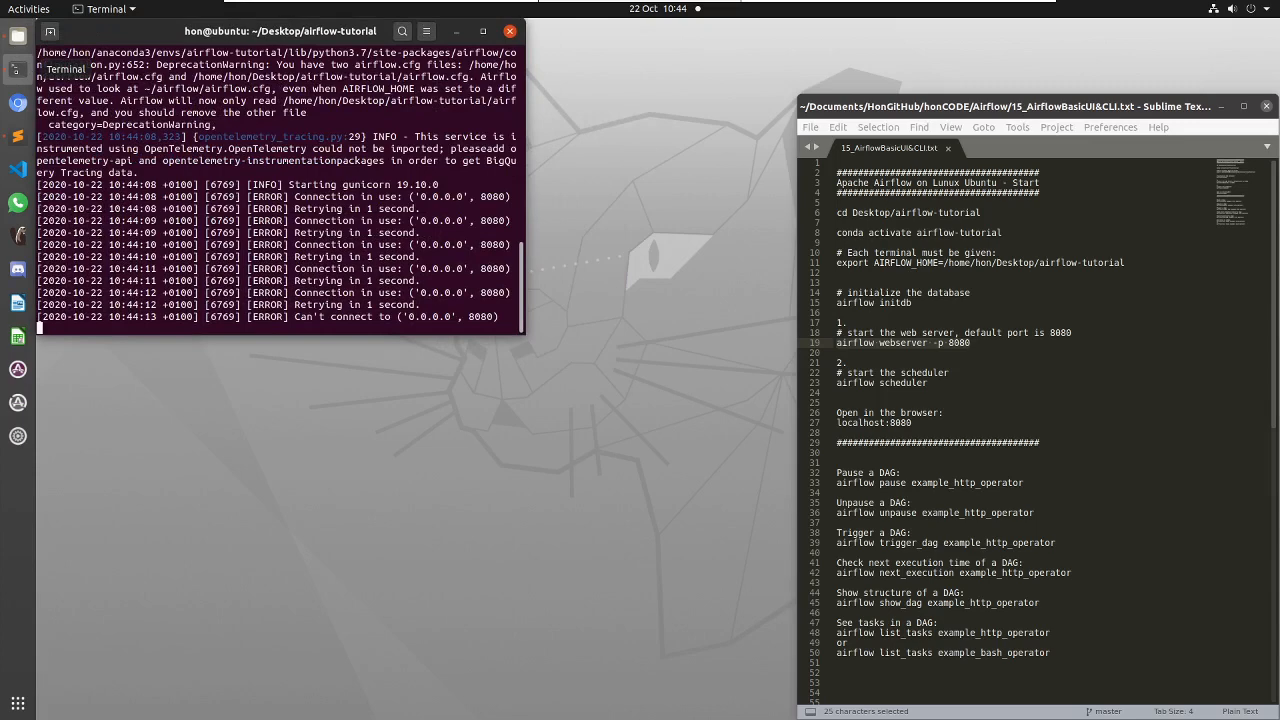
right_click(16, 69)
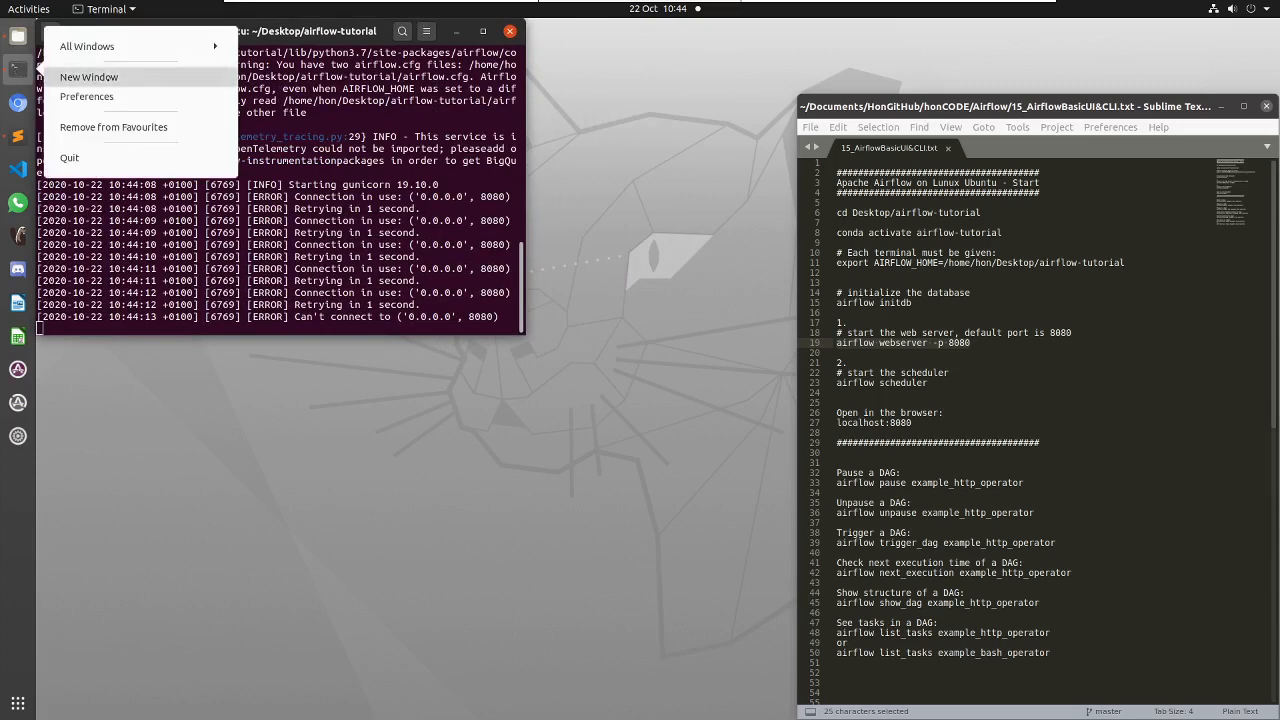
left_click(116, 77)
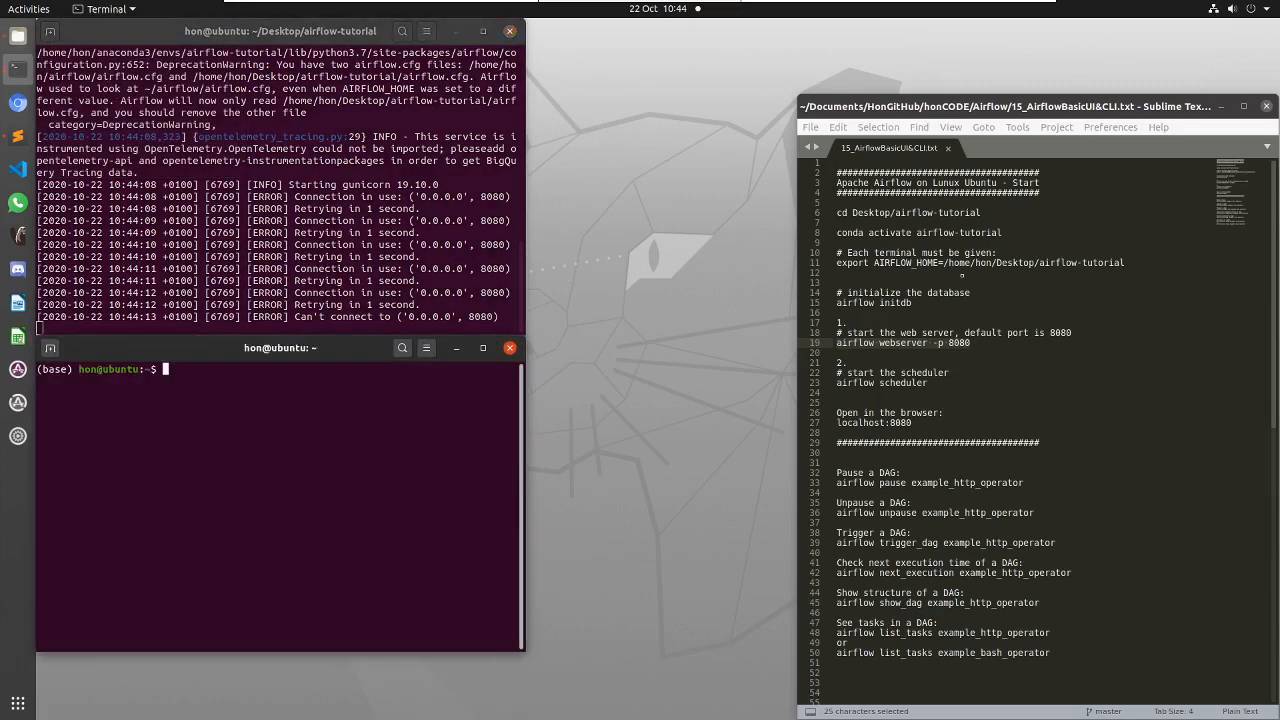
left_click_drag(981, 213, 833, 213)
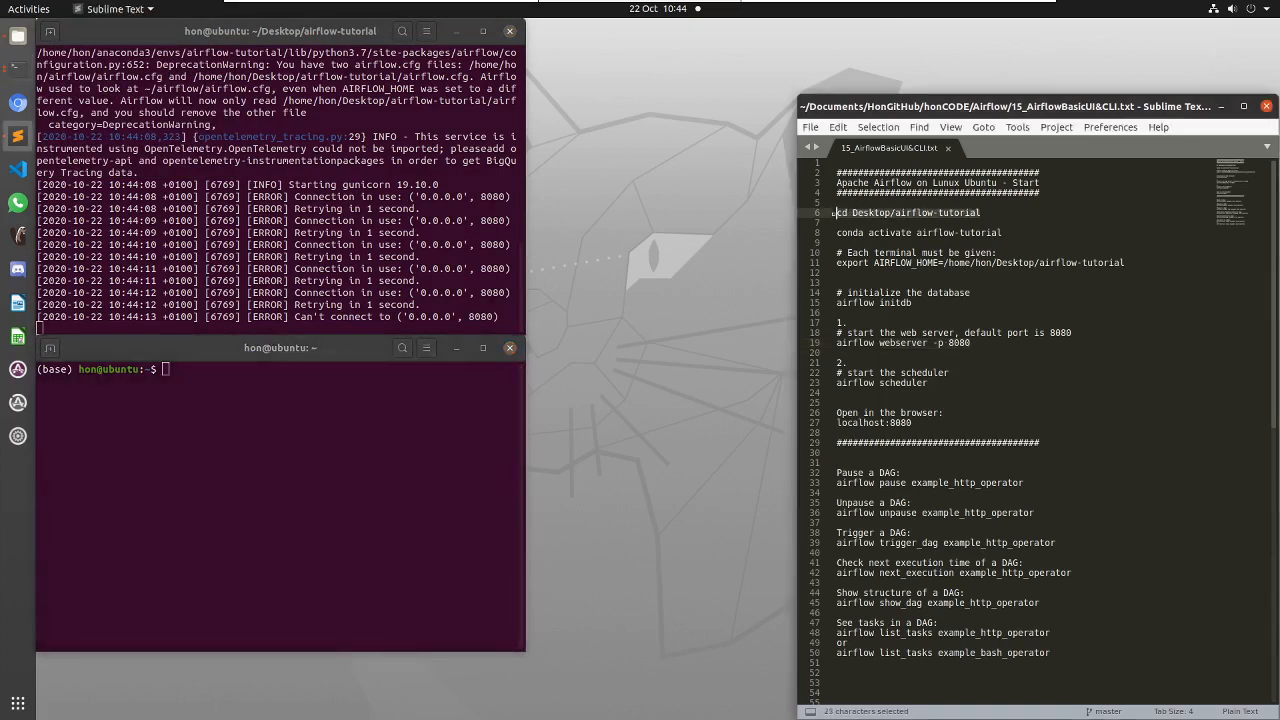
key("ctrl+c")
left_click(381, 427)
key("ctrl+shift+v")
key("Return")
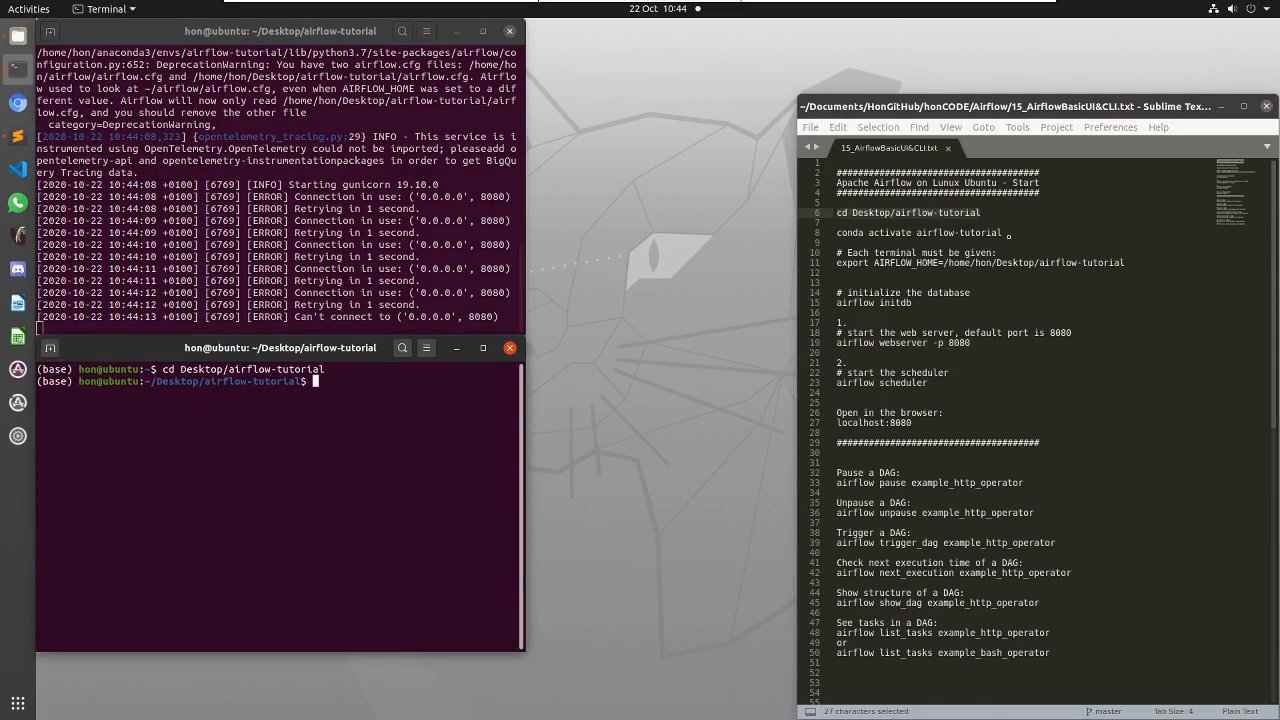
Step: Activate the airflow-tutorial conda environment in the second terminal with the conda command from the notes
left_click_drag(1009, 233, 824, 237)
key("ctrl+c")
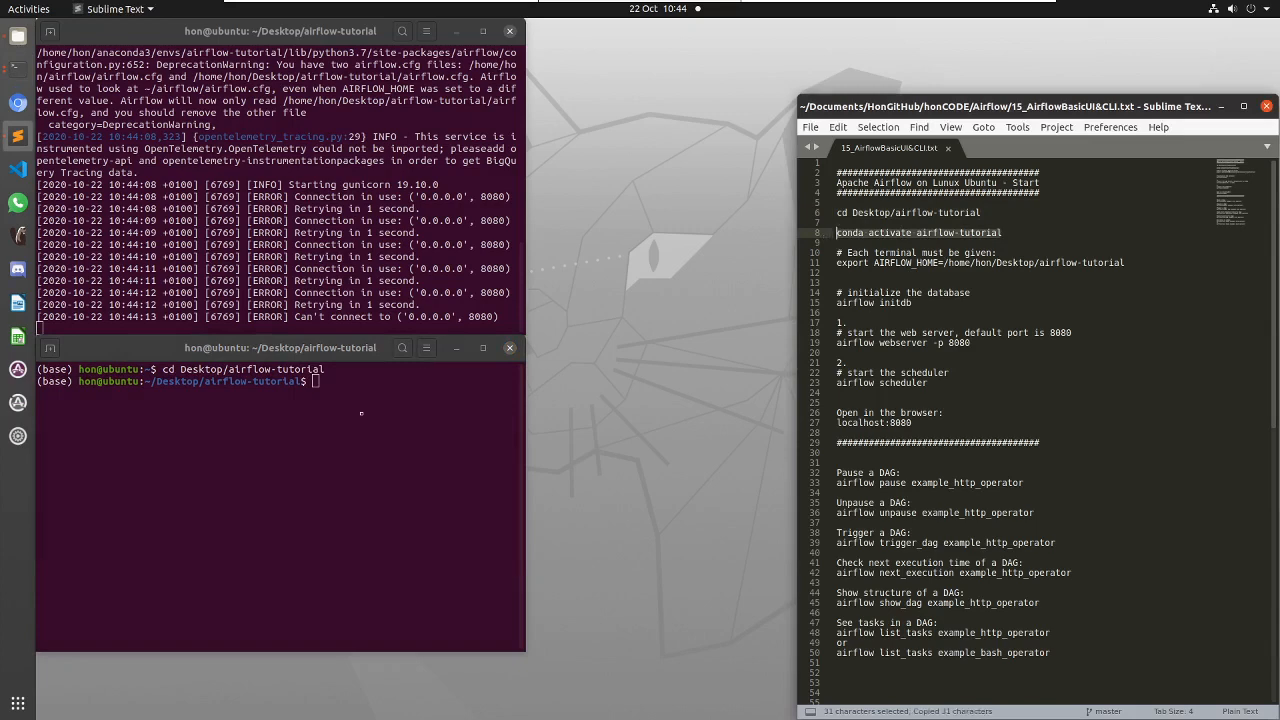
left_click(361, 413)
key("ctrl+shift+v")
key("Return")
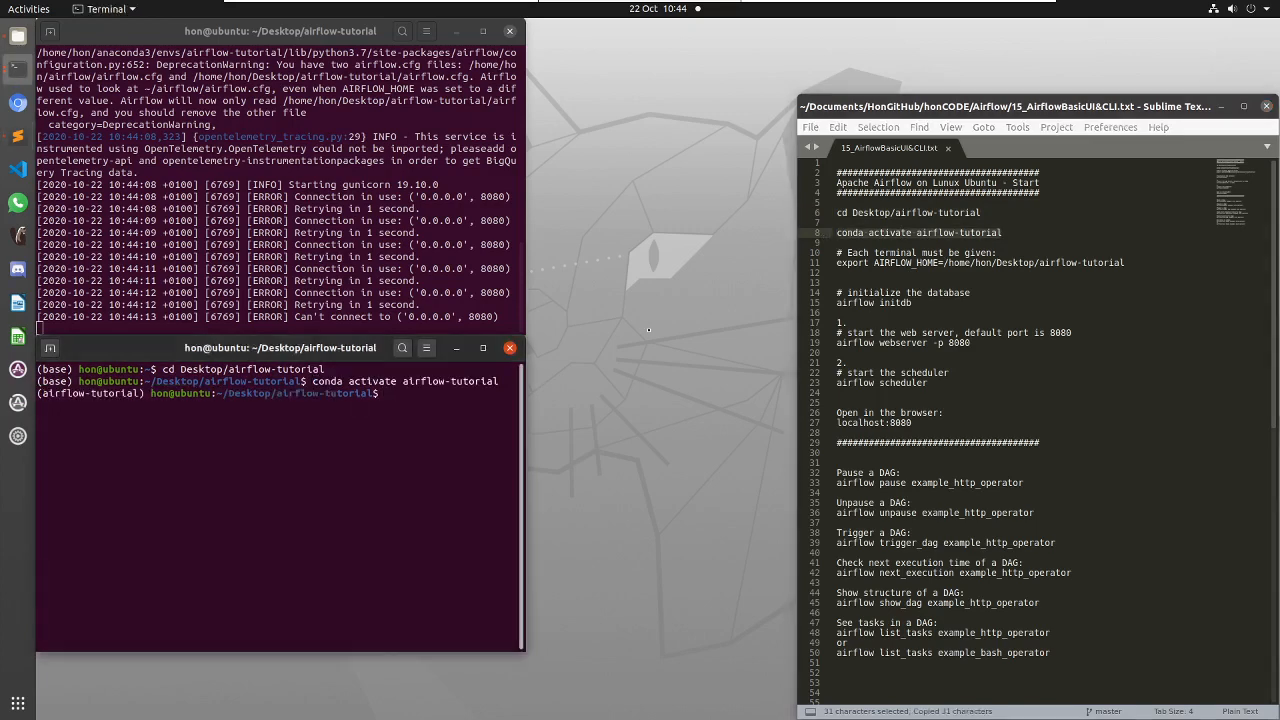
Step: Export AIRFLOW_HOME in the second terminal, pointing to the airflow-tutorial folder on the Desktop
left_click_drag(1125, 263, 835, 263)
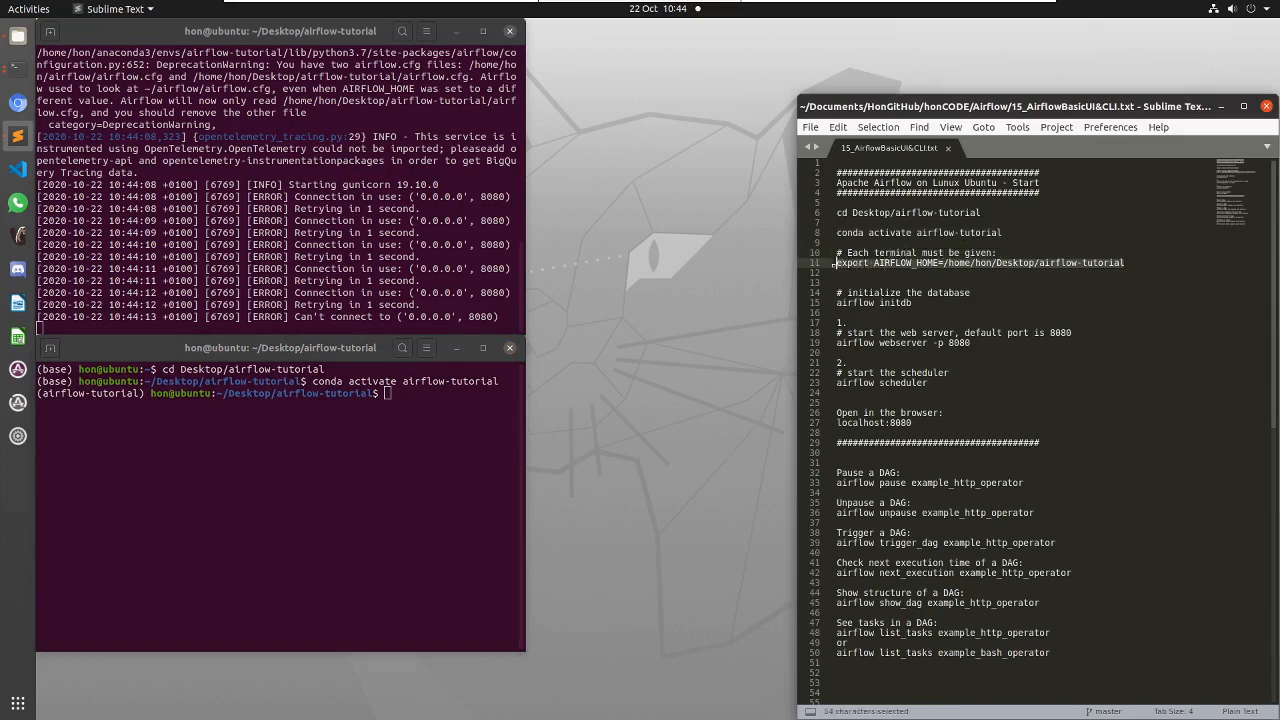
key("ctrl+c")
left_click(395, 435)
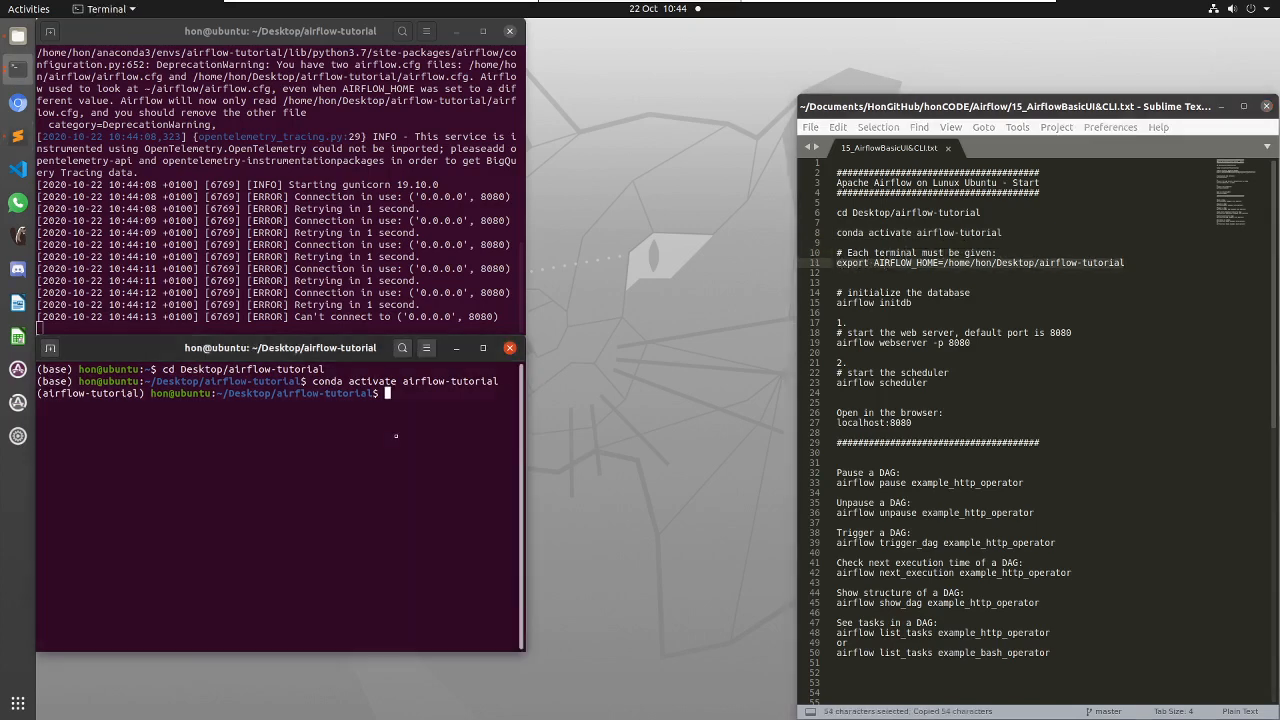
key("ctrl+shift+v")
key("Return")
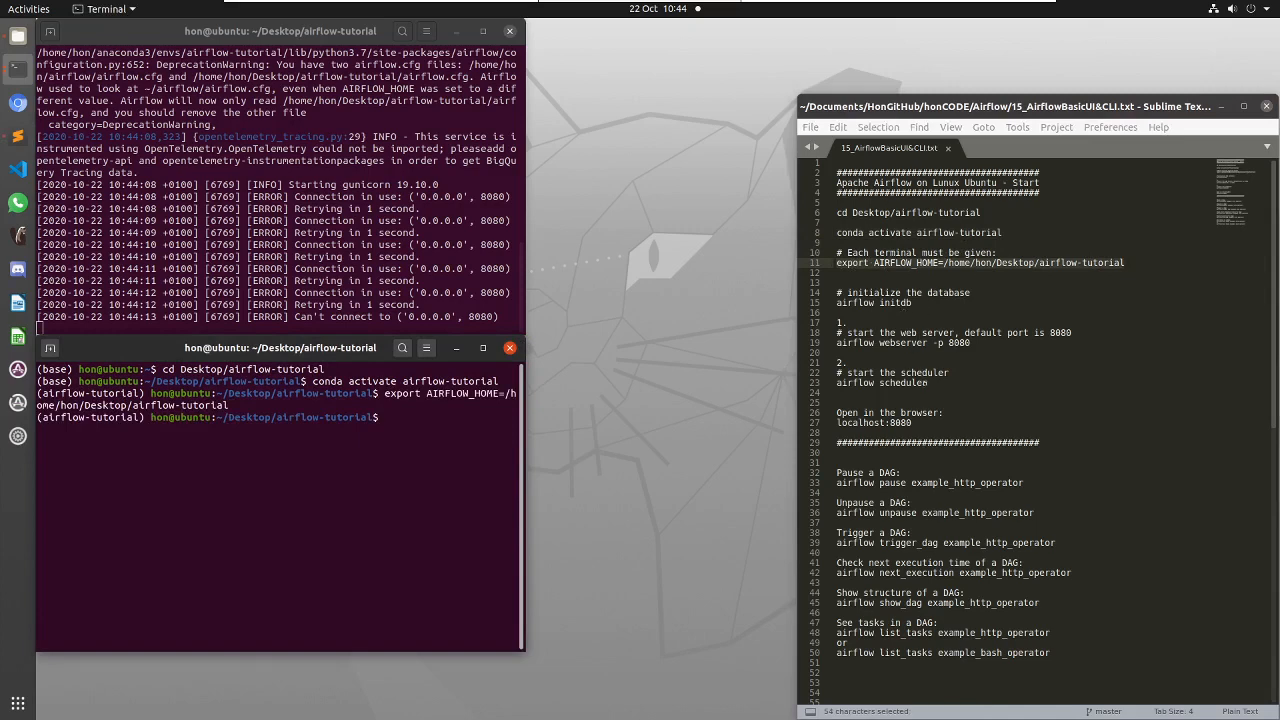
Step: Start the Airflow scheduler in the second terminal with the airflow scheduler command from the notes
left_click_drag(928, 383, 830, 383)
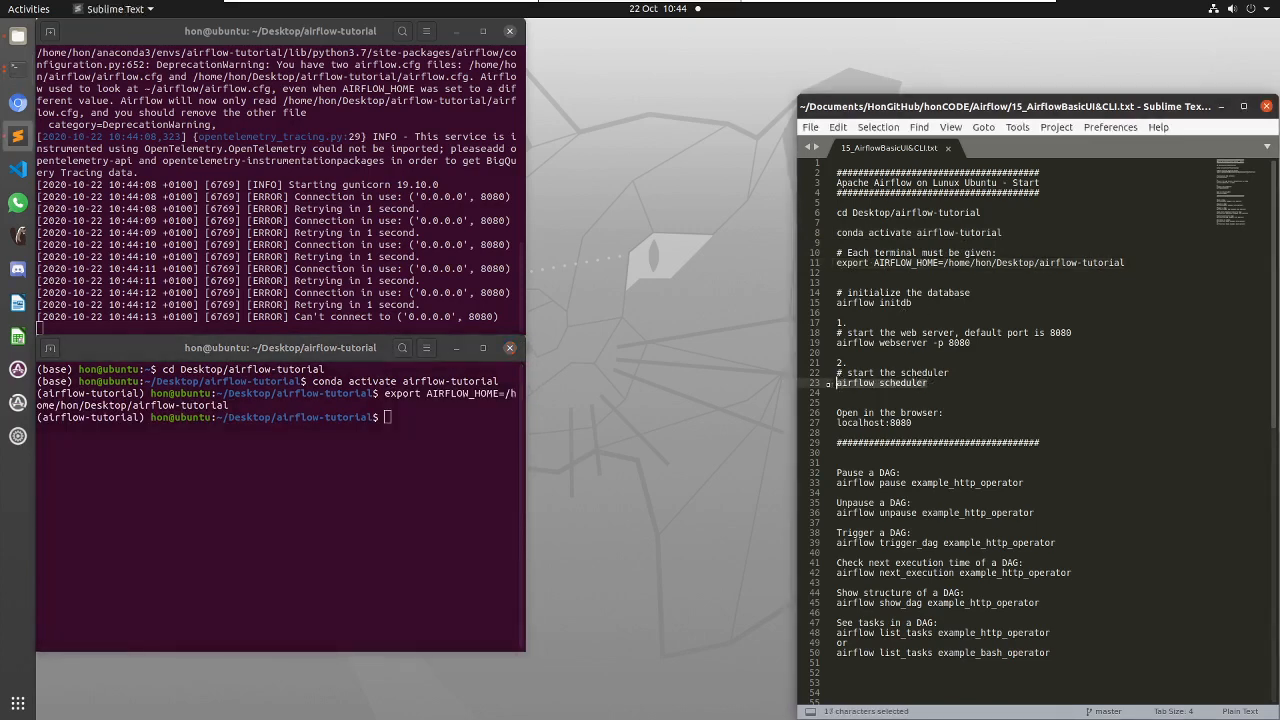
key("ctrl+c")
left_click(418, 457)
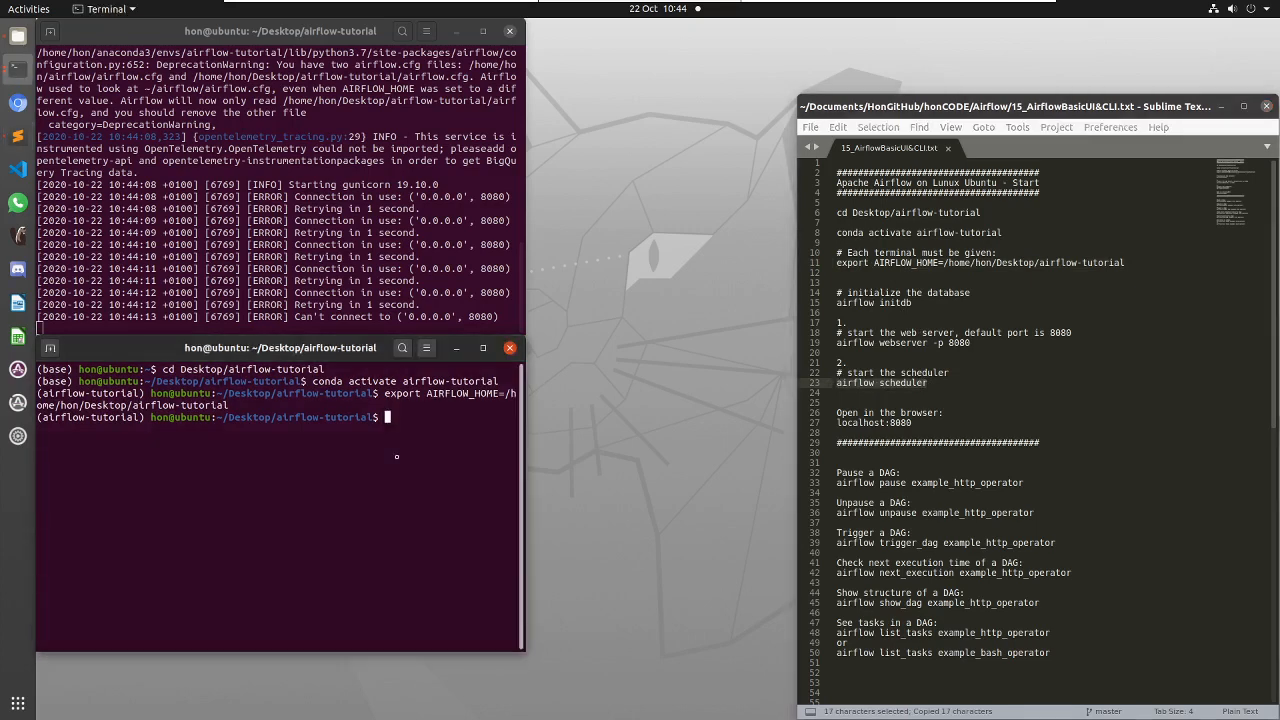
key("ctrl+shift+v")
key("Return")
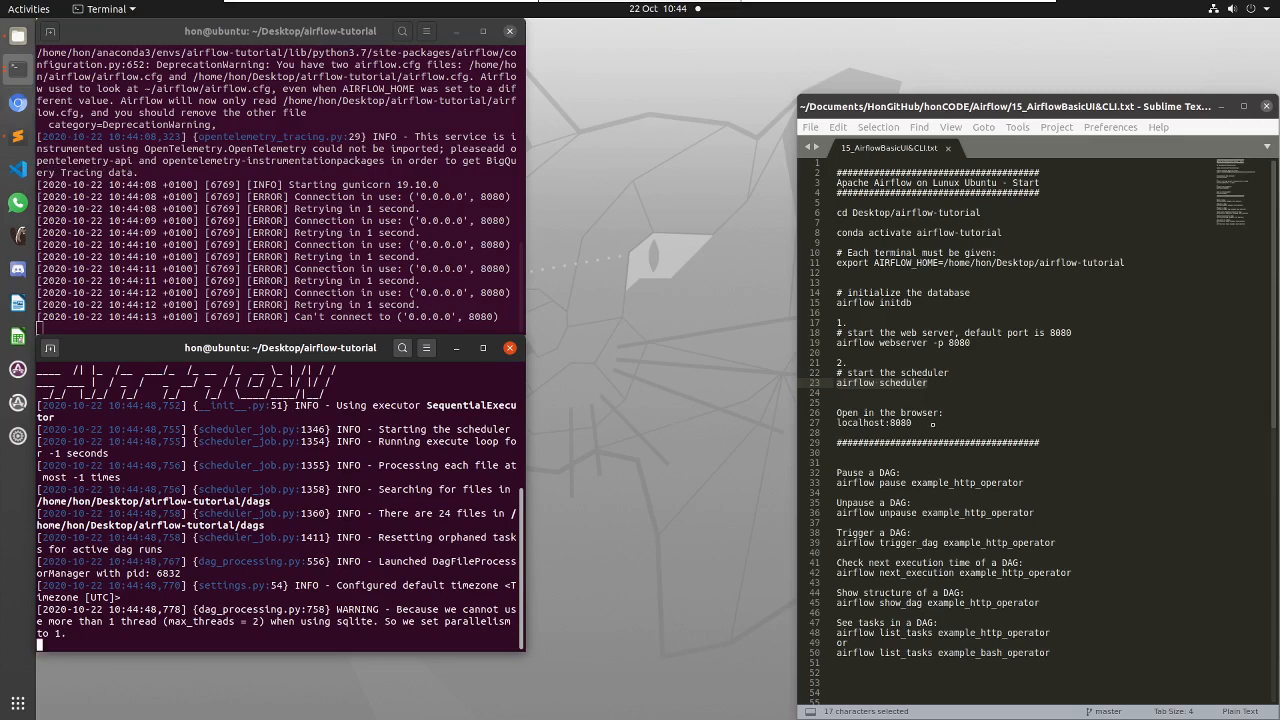
Step: Copy the localhost:8080 address from the notes, load it in the Chromium browser and maximize the browser window
left_click(912, 422)
left_click_drag(912, 422, 836, 422)
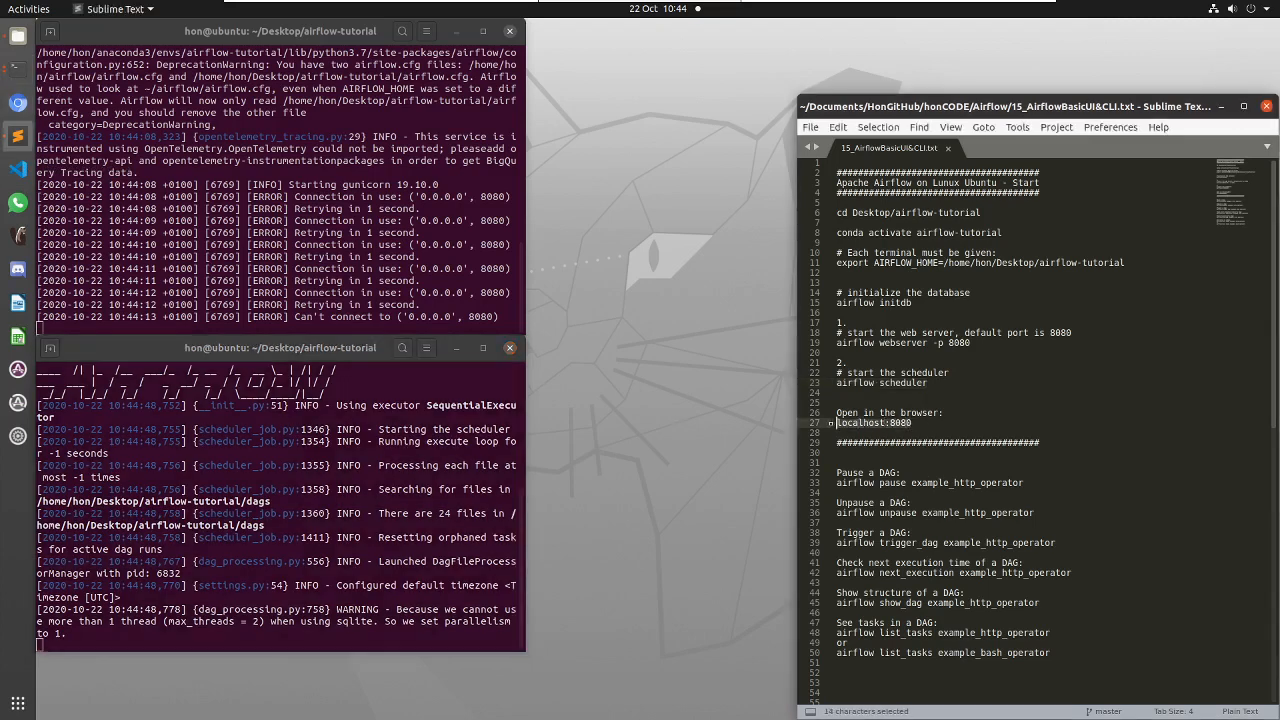
key("ctrl+c")
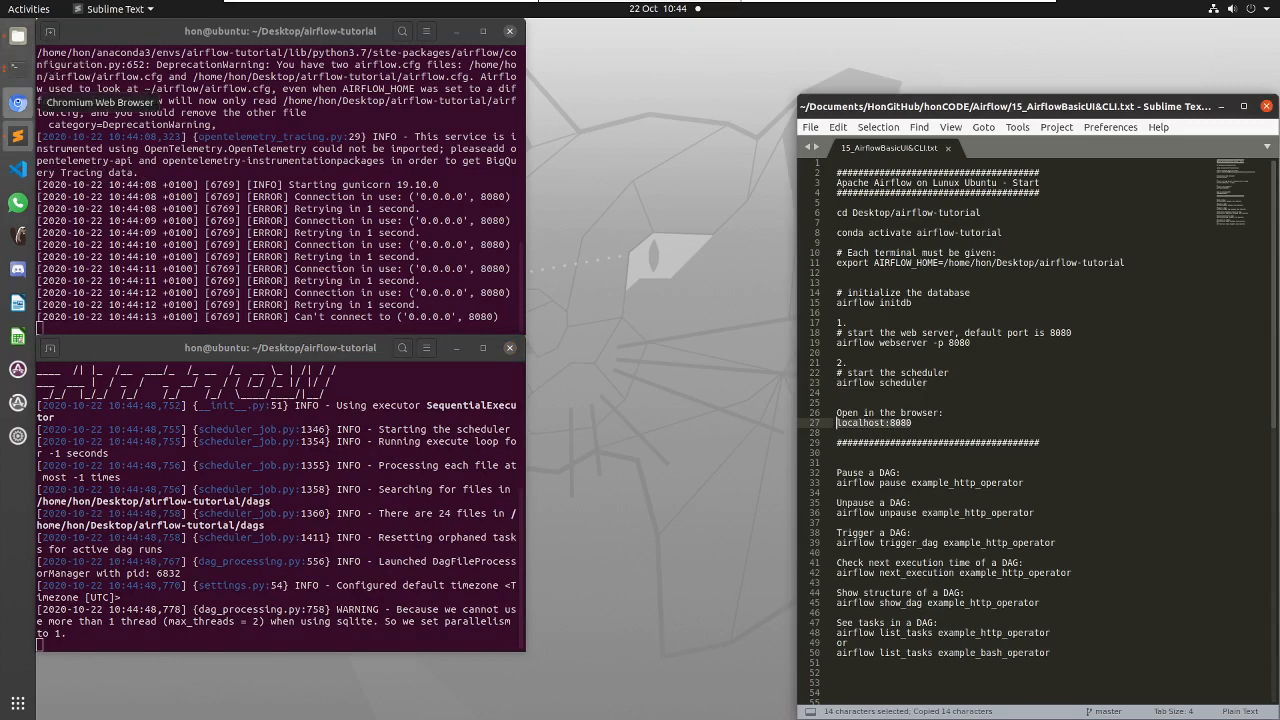
left_click(18, 103)
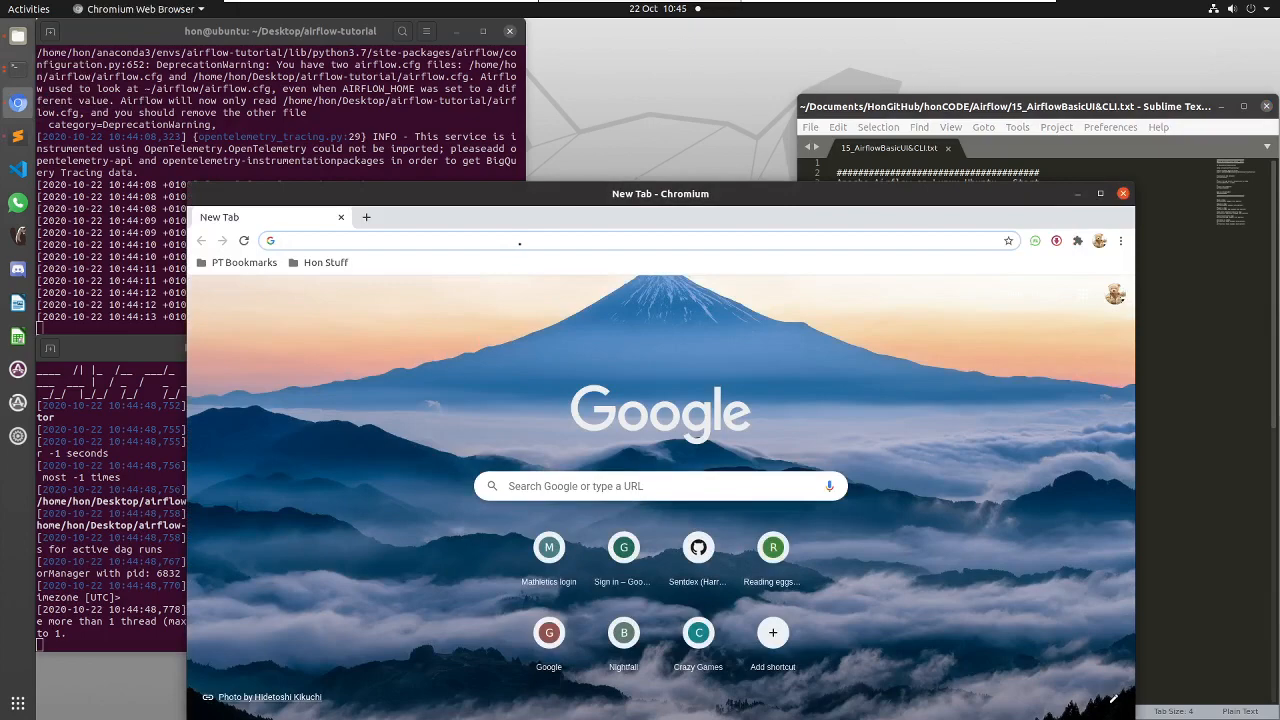
left_click(519, 241)
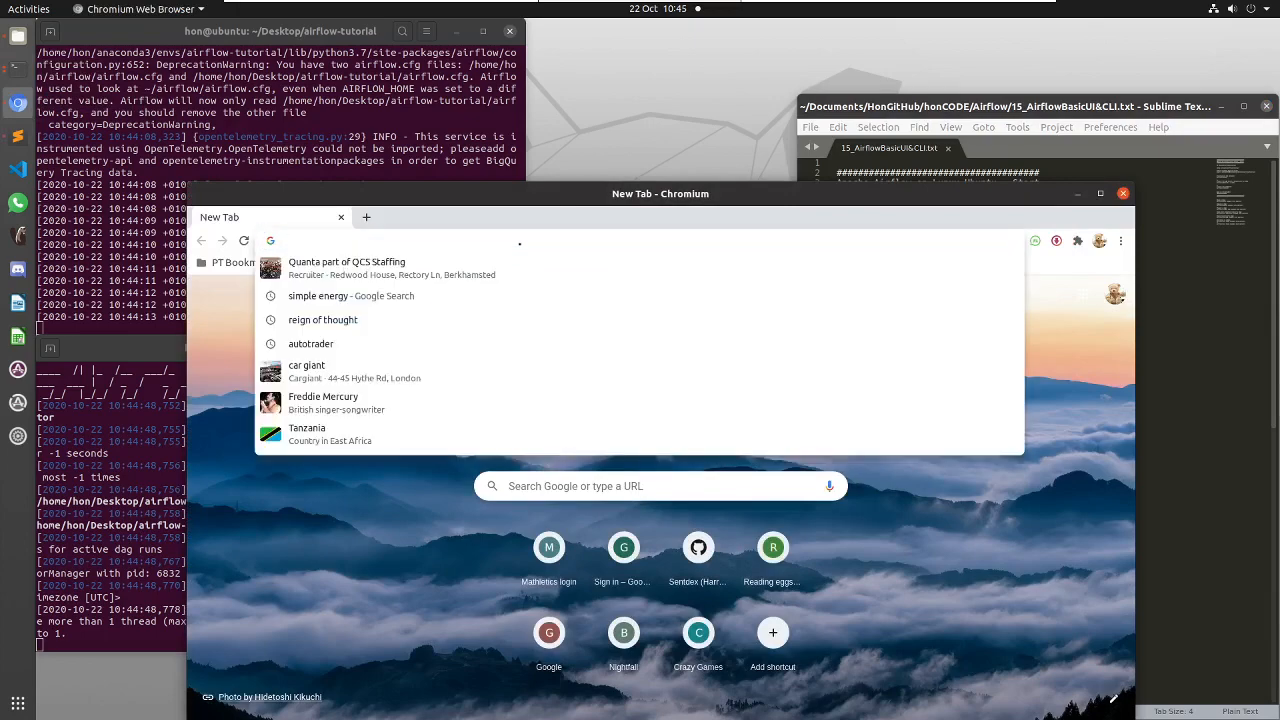
type("localhost:8080")
key("Return")
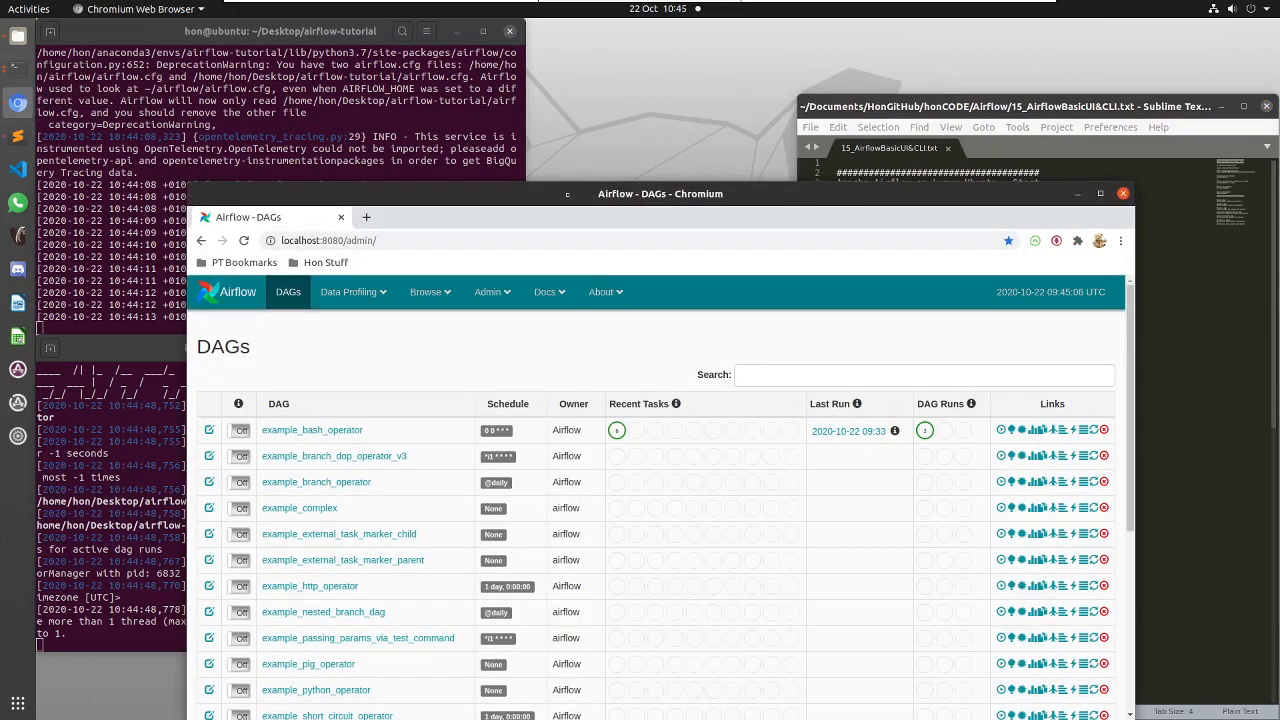
double_click(567, 194)
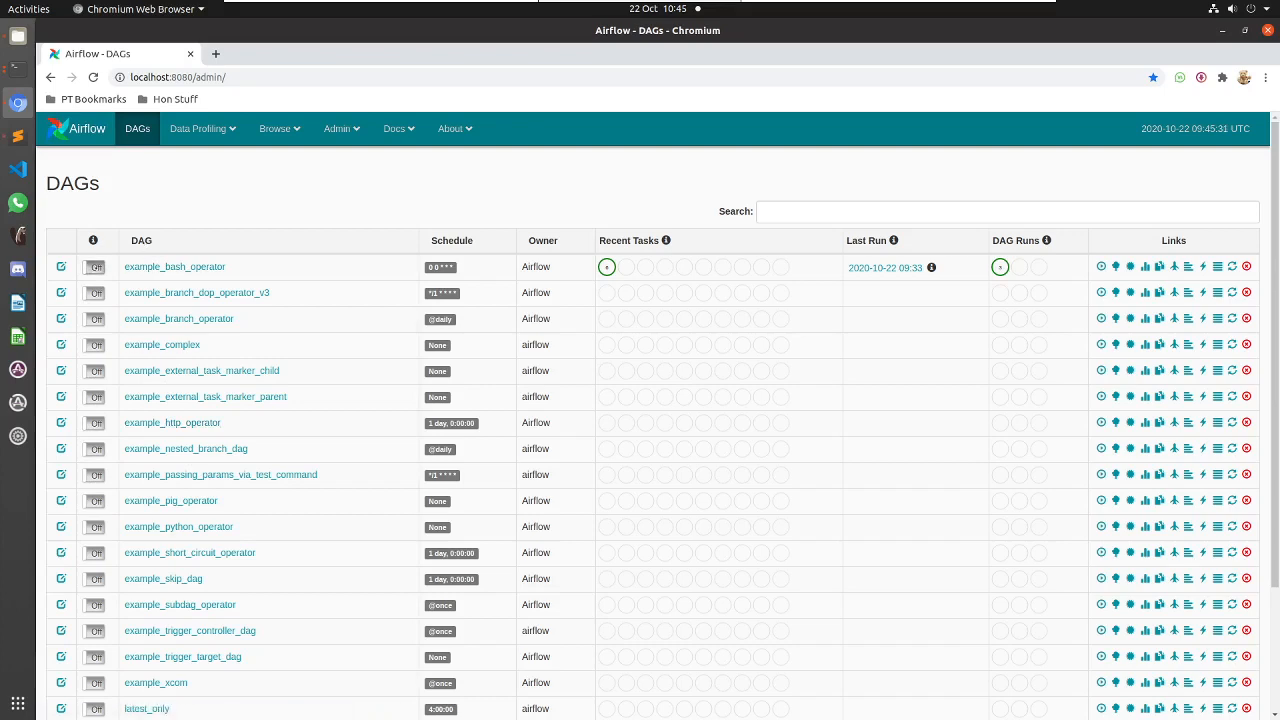
Step: Enable the example_bash_operator DAG and trigger a run of it with an empty JSON configuration
left_click(95, 267)
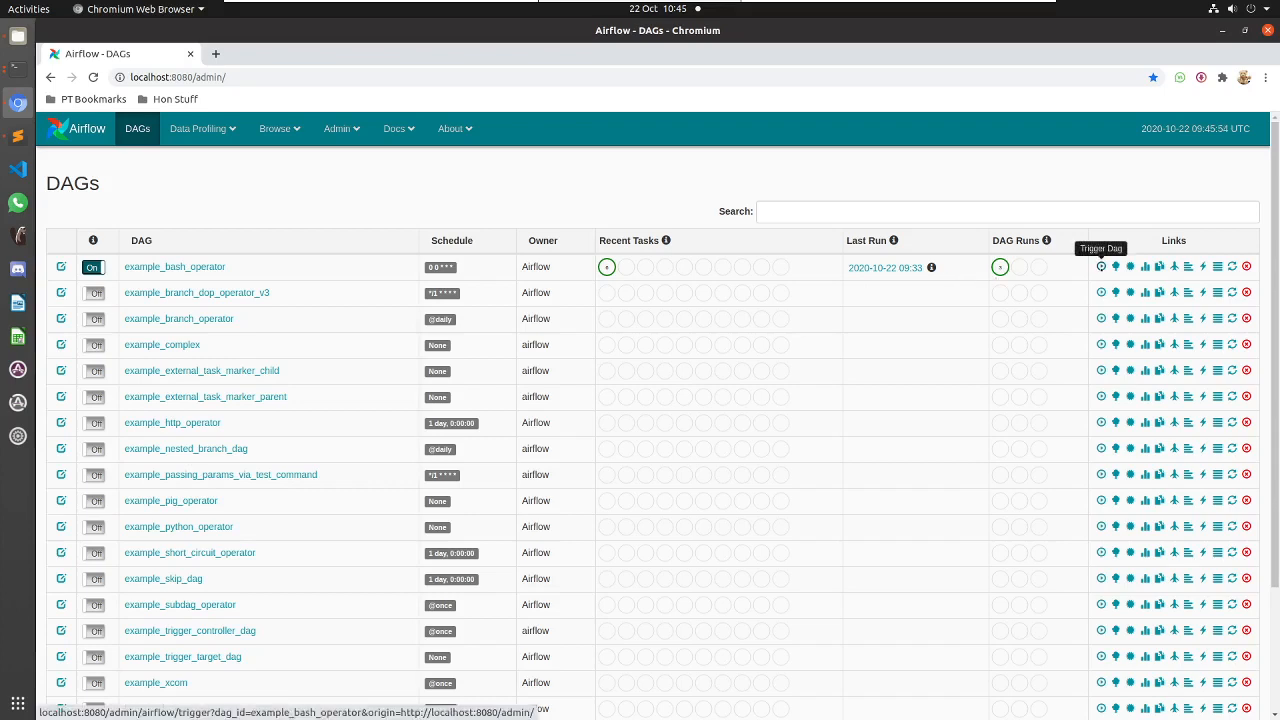
left_click(1101, 266)
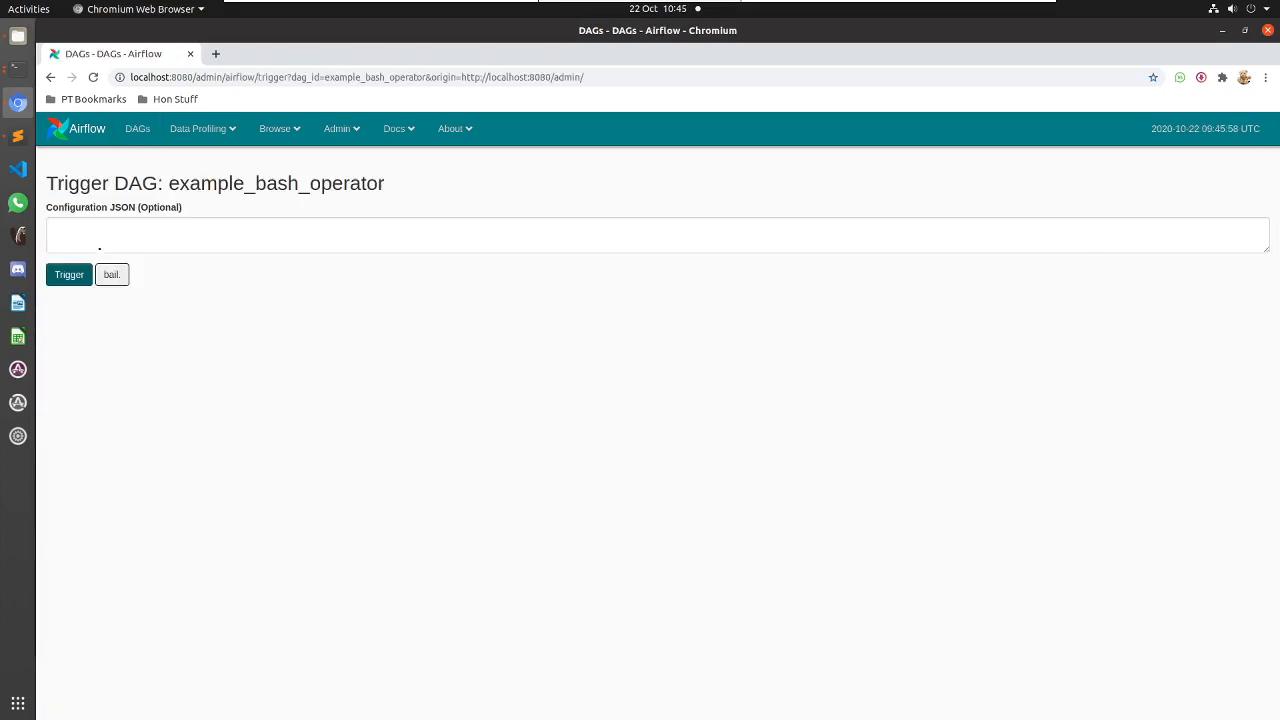
left_click(69, 274)
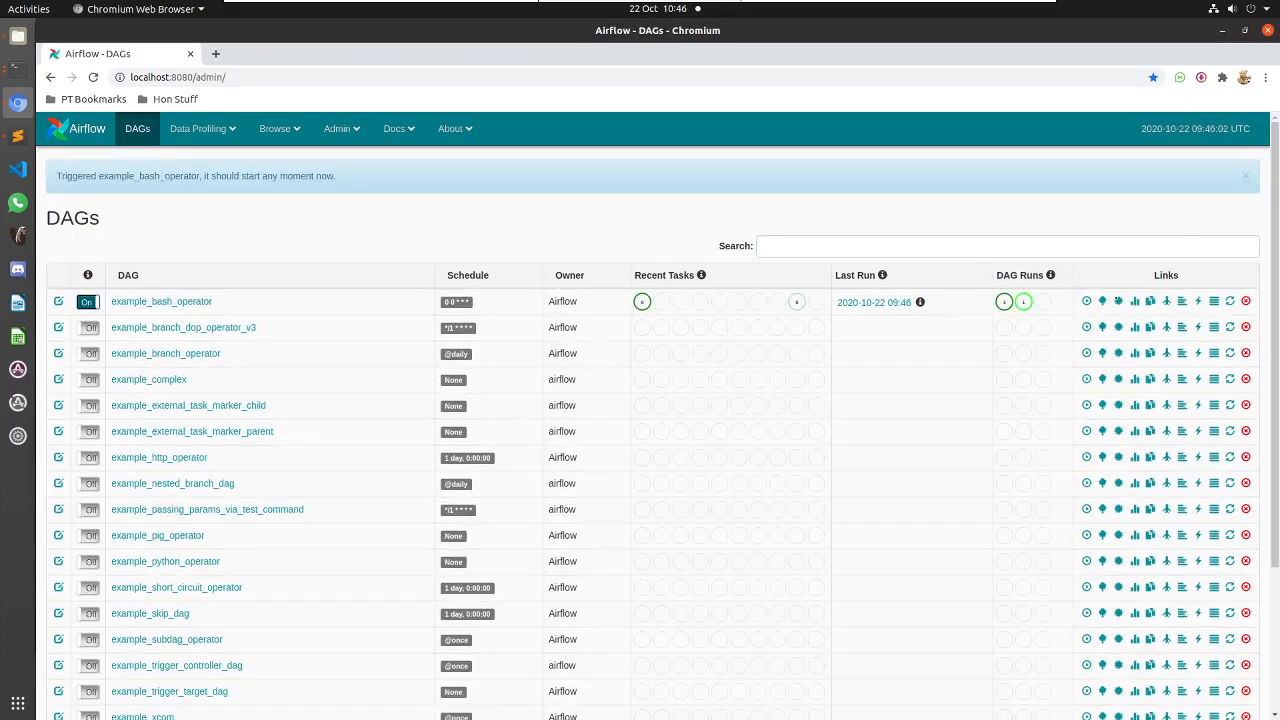
mouse_move(1023, 301)
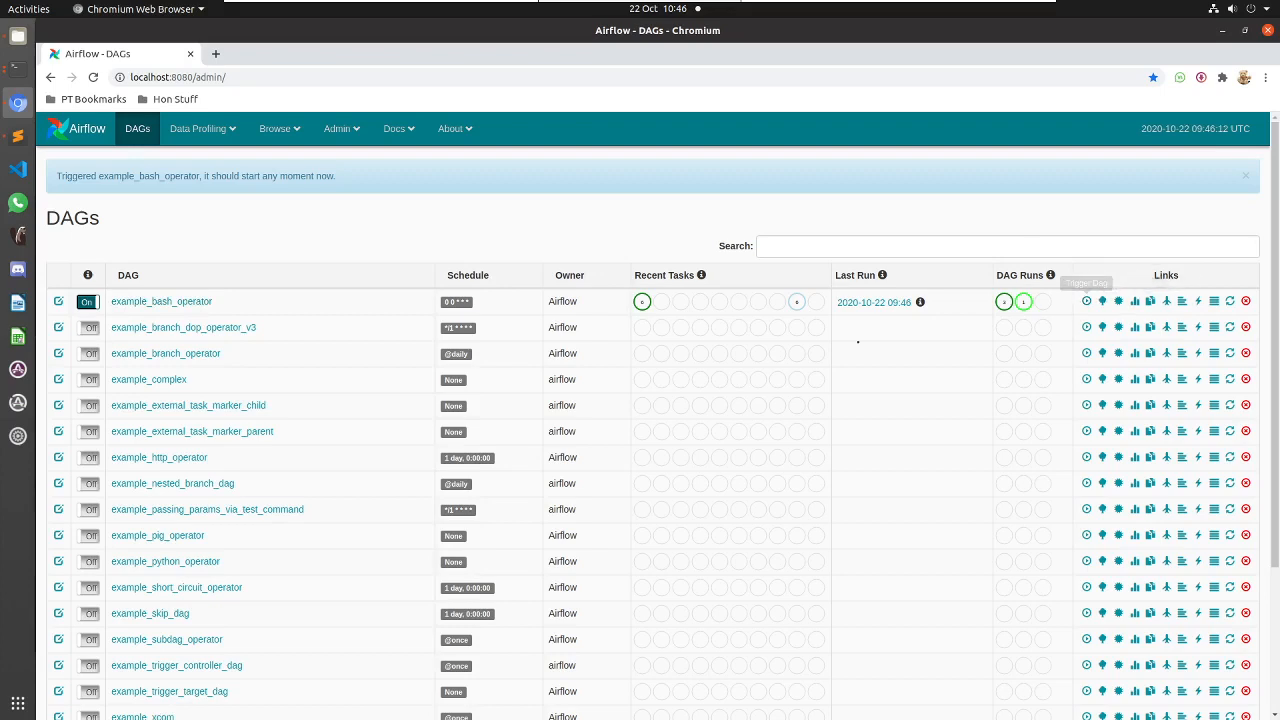
Step: Examine example_bash_operator in tree and graph view, view the run_after_loop task's log, and return to the graph
left_click(155, 301)
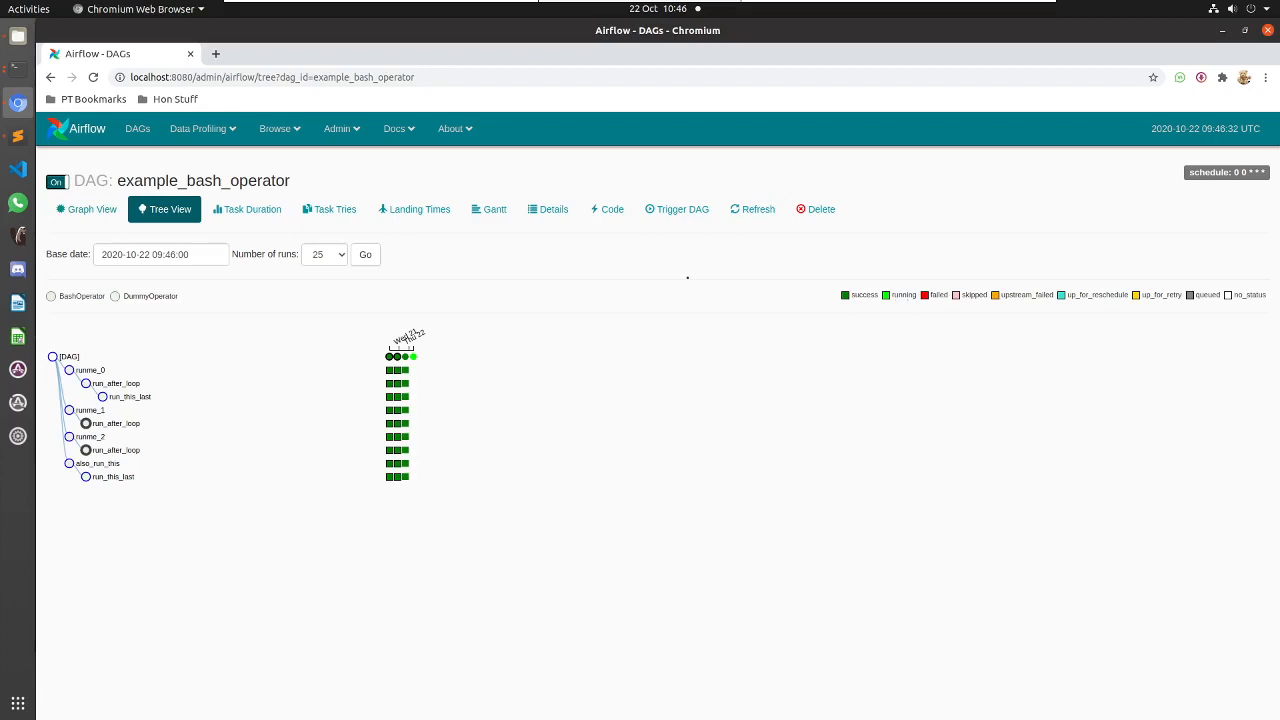
left_click(90, 209)
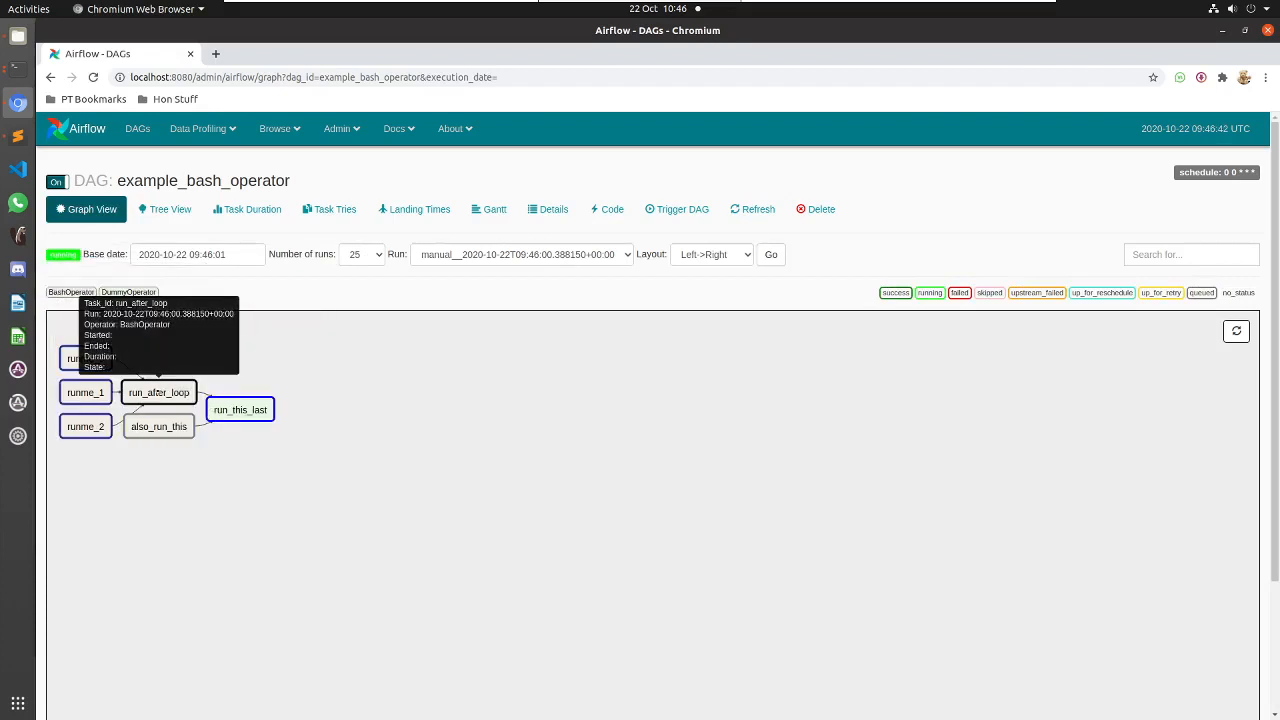
left_click(157, 393)
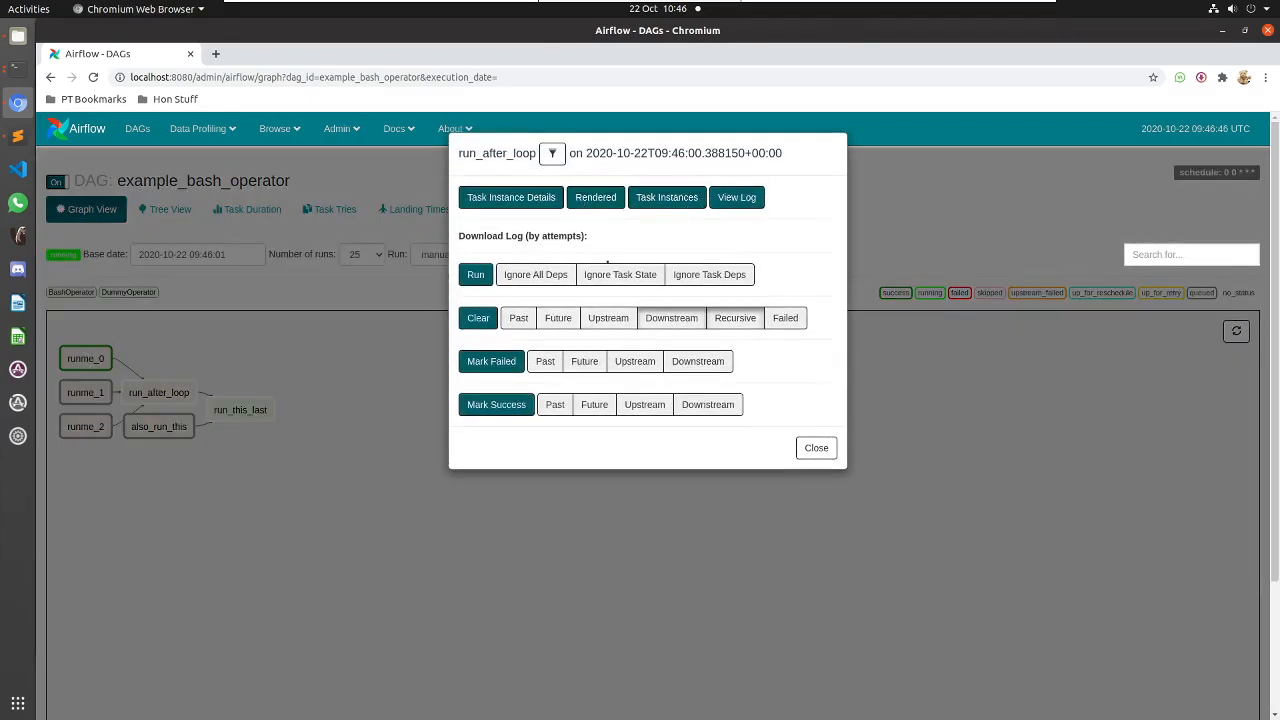
left_click(740, 197)
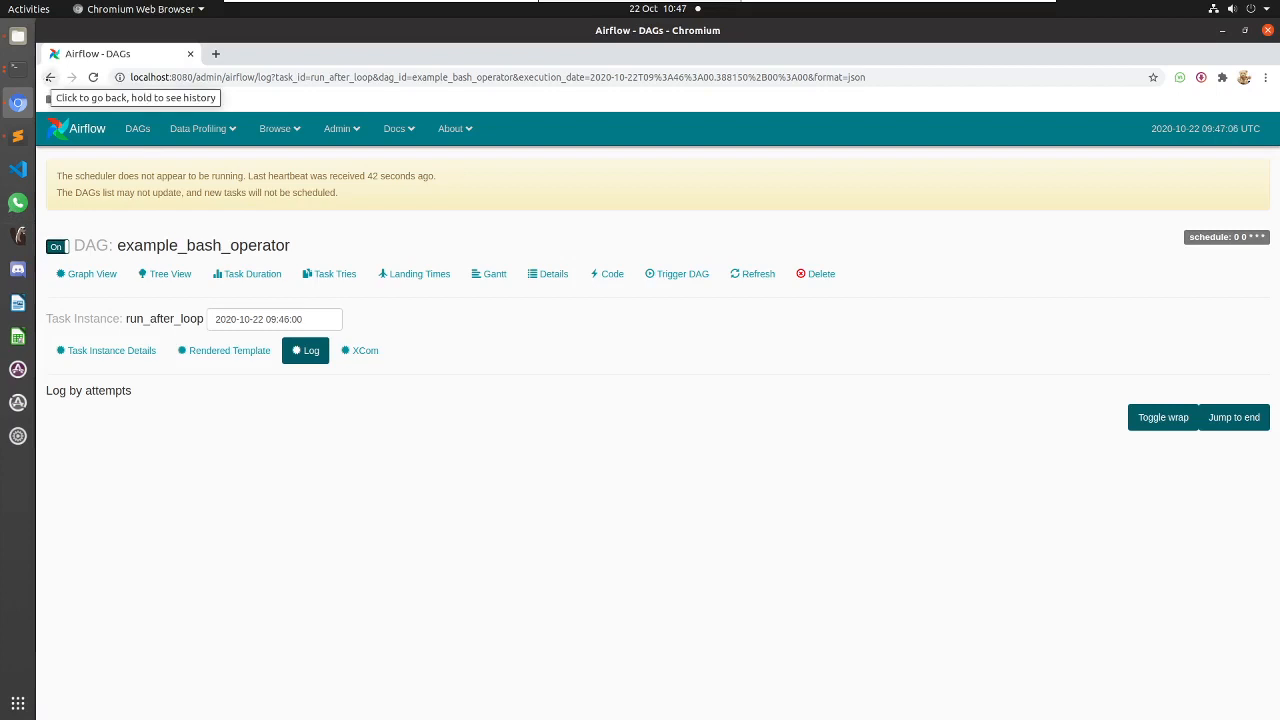
left_click(50, 77)
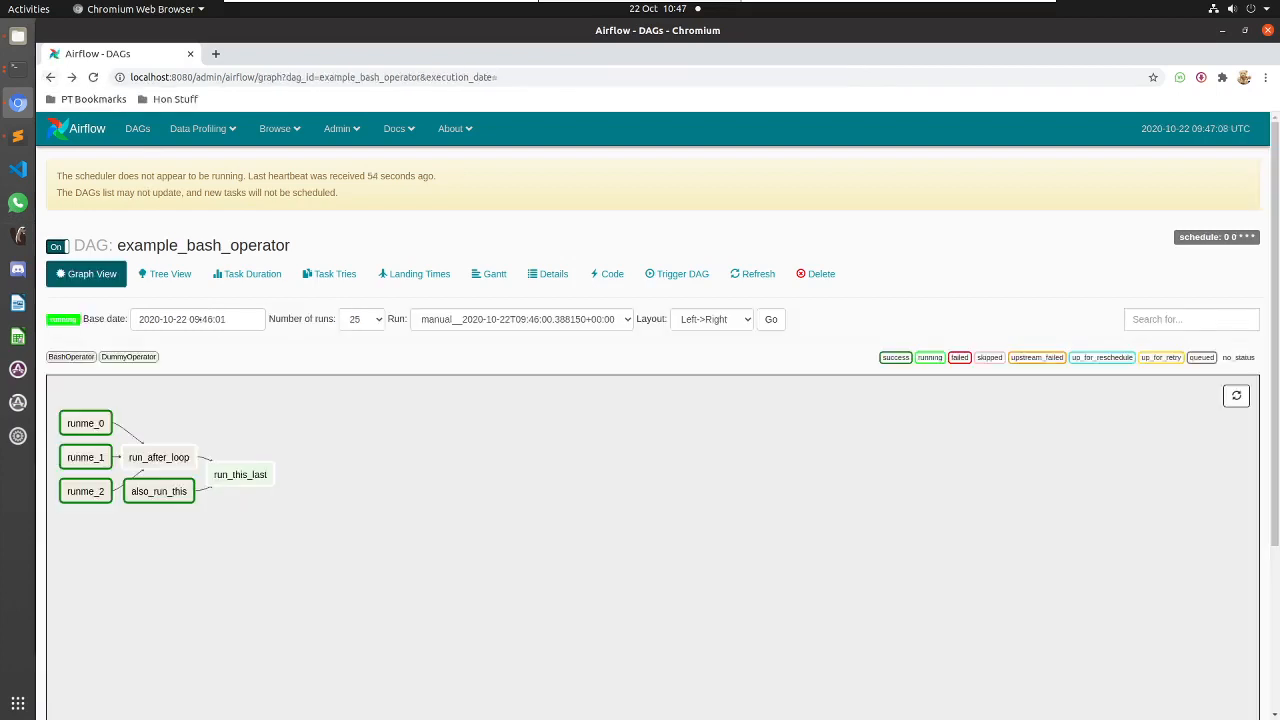
Step: Shrink the browser window to check the web server and scheduler output in both terminals, and return to Chromium
double_click(465, 31)
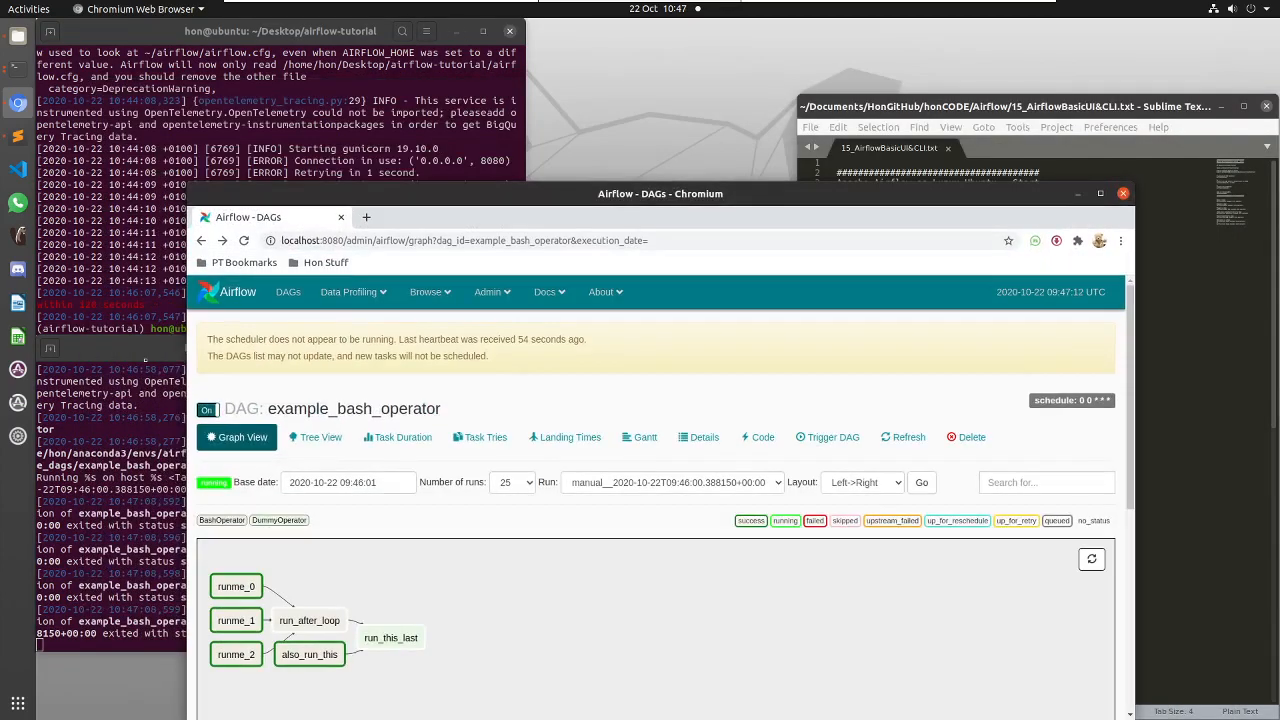
left_click(144, 357)
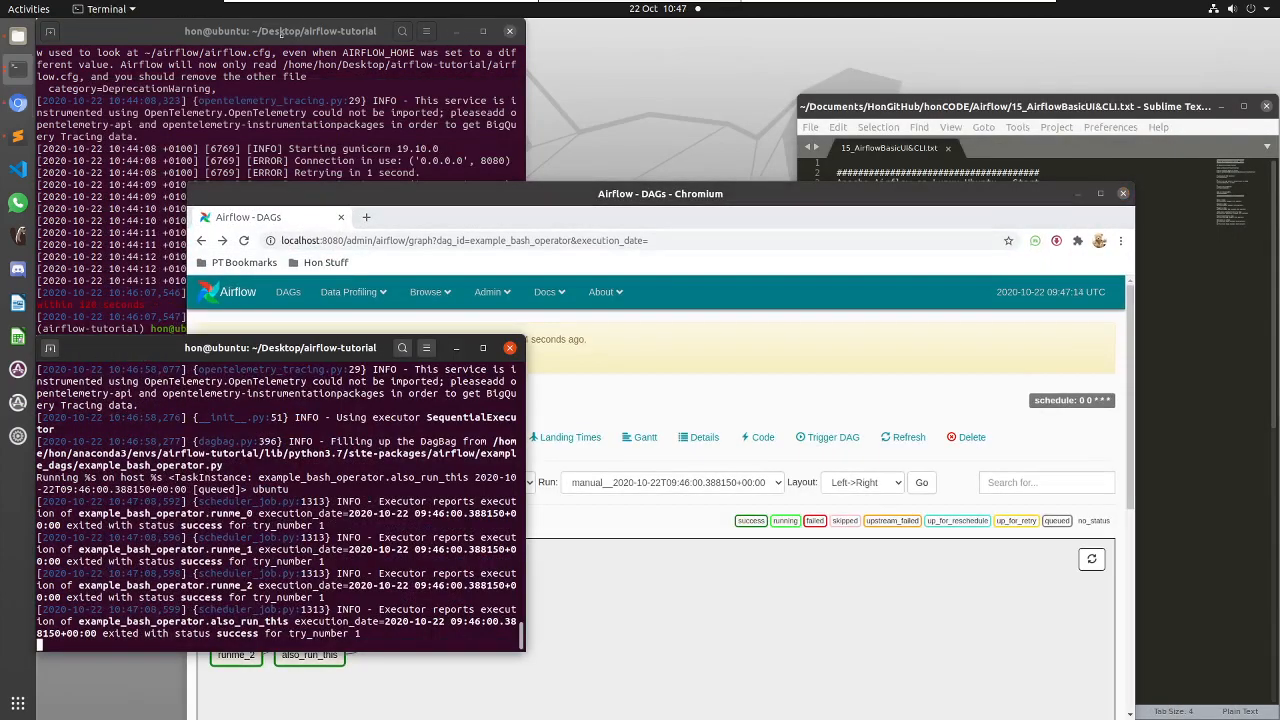
left_click(280, 31)
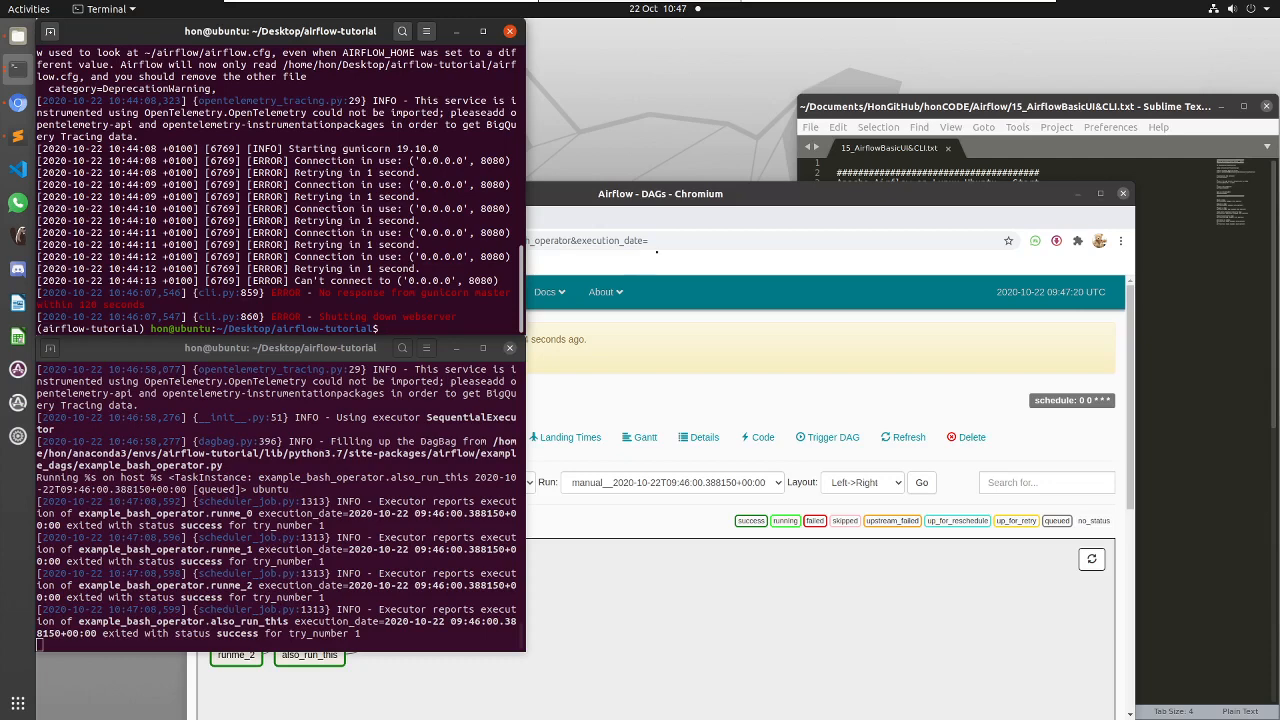
left_click(819, 200)
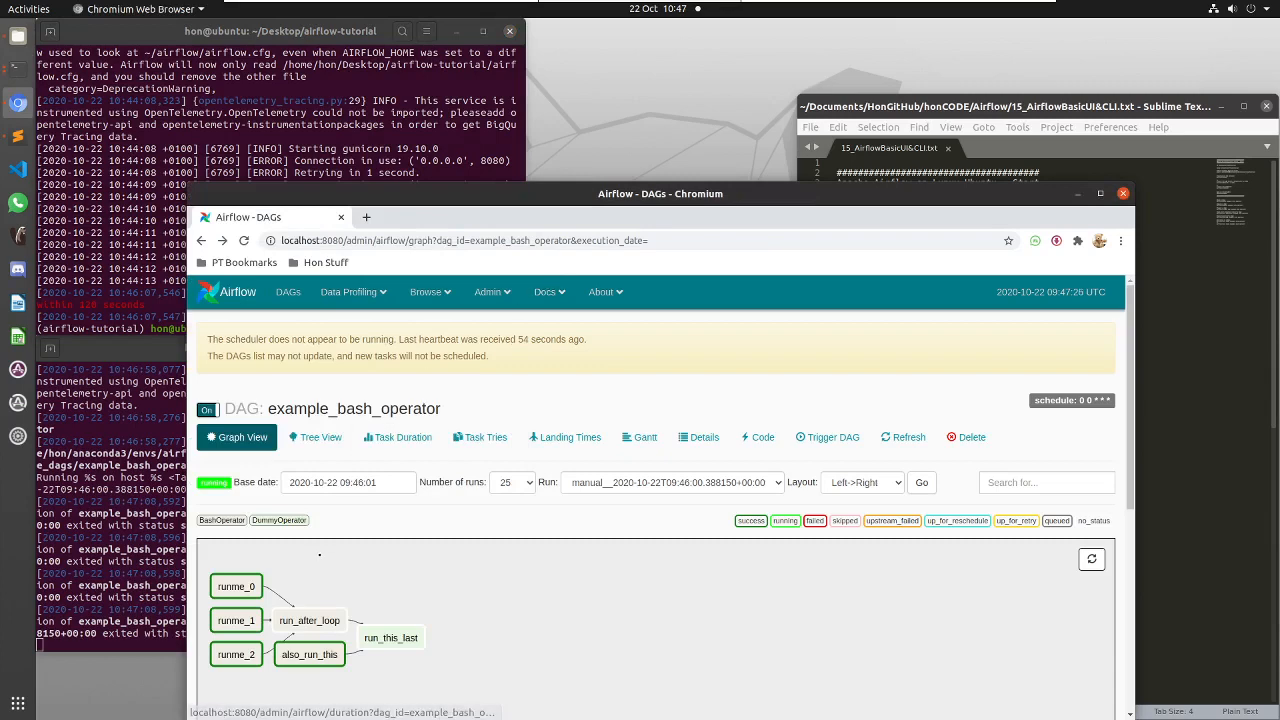
Step: View the log of the run_this_last task and return to the DAG's graph view
left_click(391, 638)
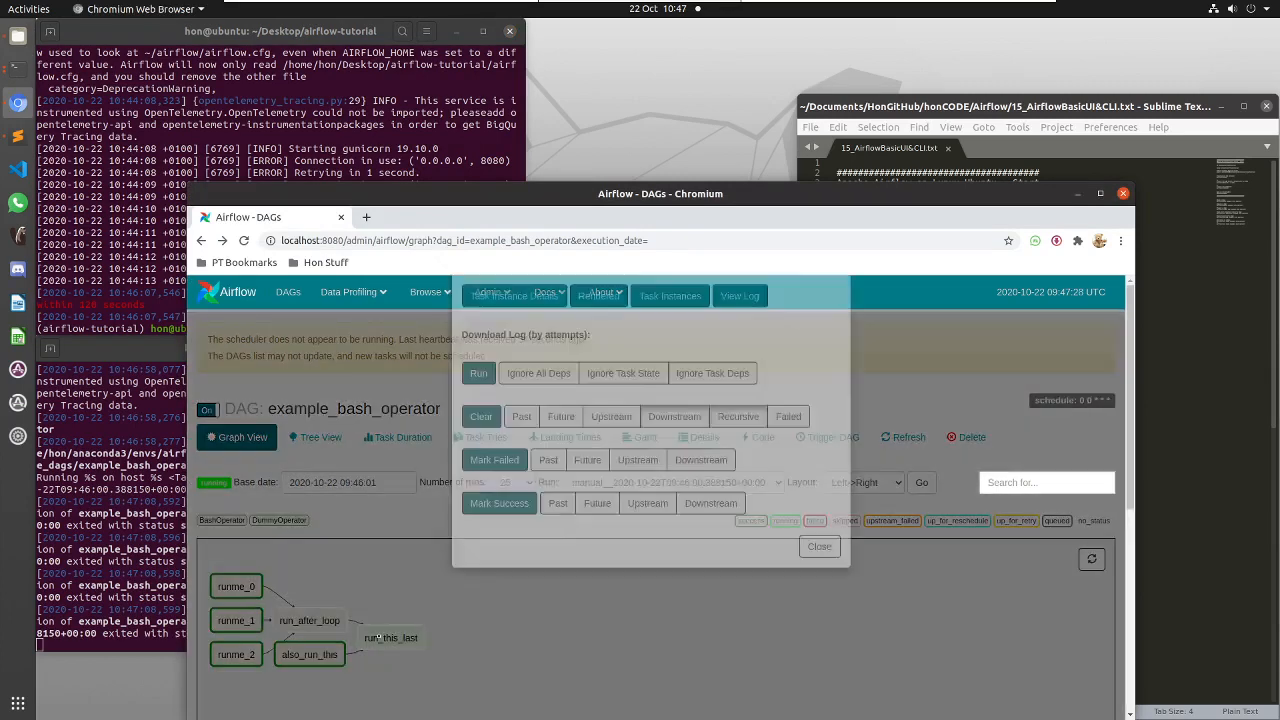
left_click(739, 364)
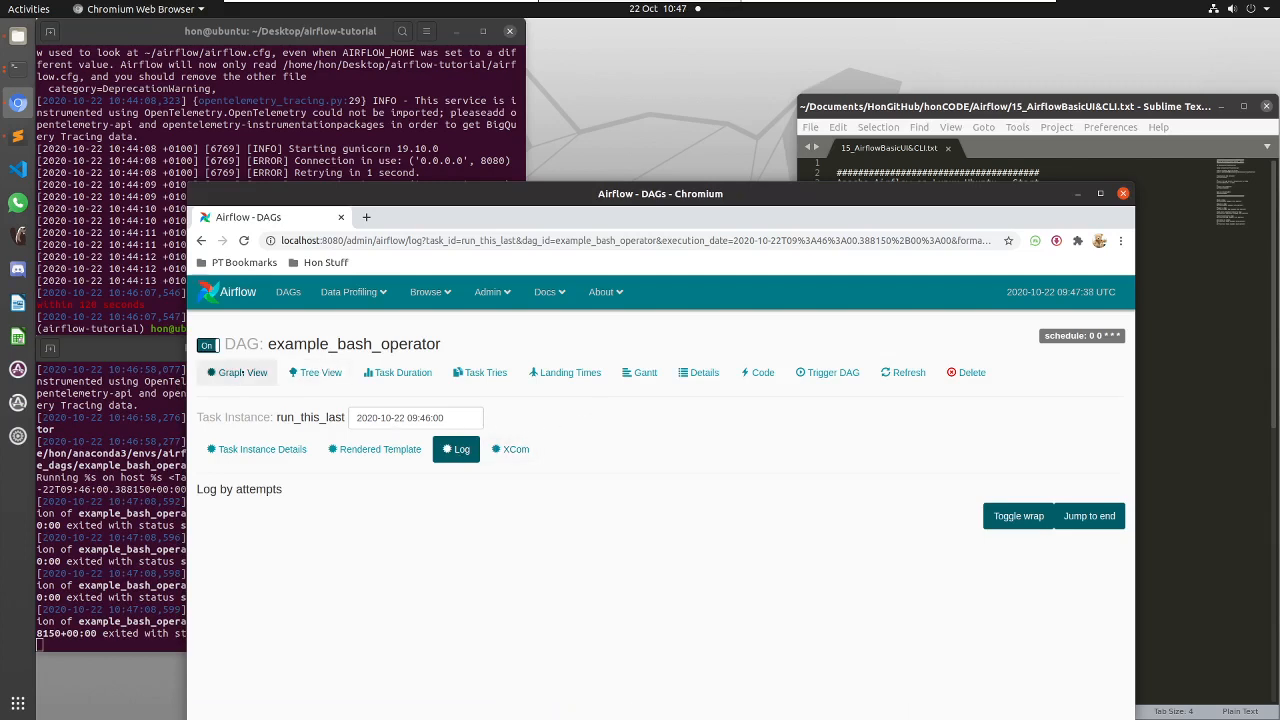
left_click(243, 372)
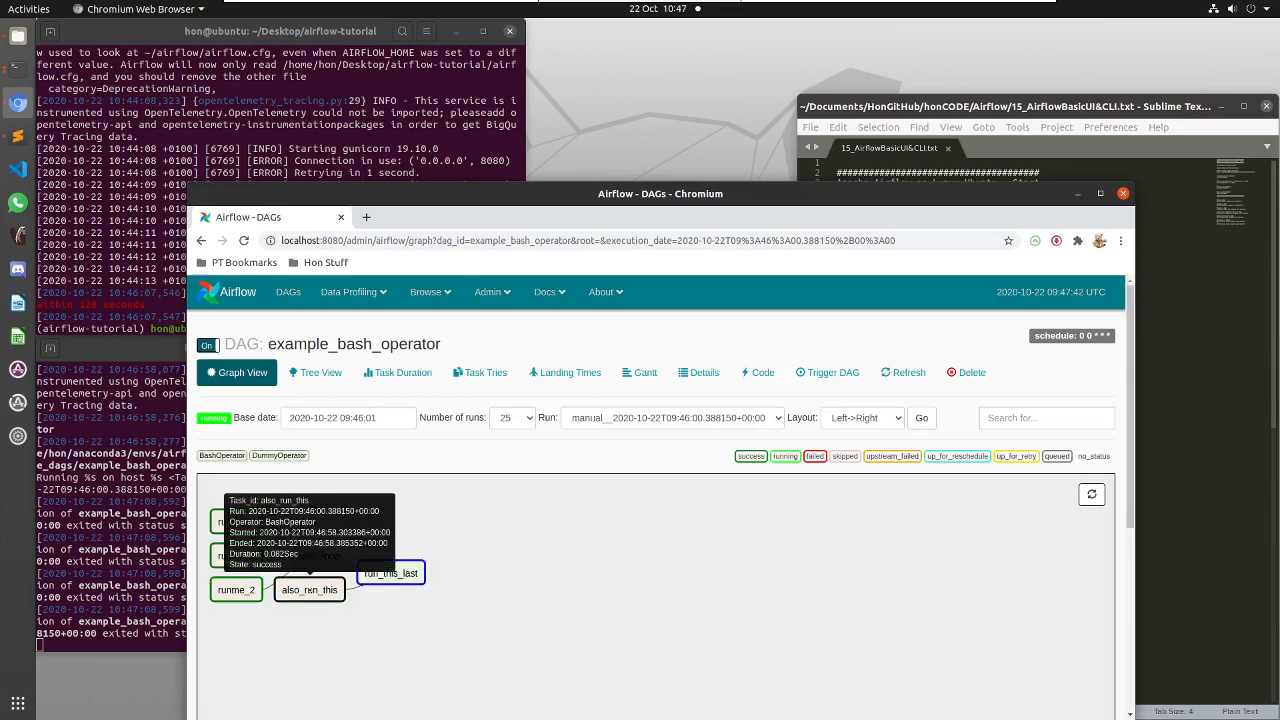
Step: Read through the log of the also_run_this task and maximize the browser window
left_click(310, 589)
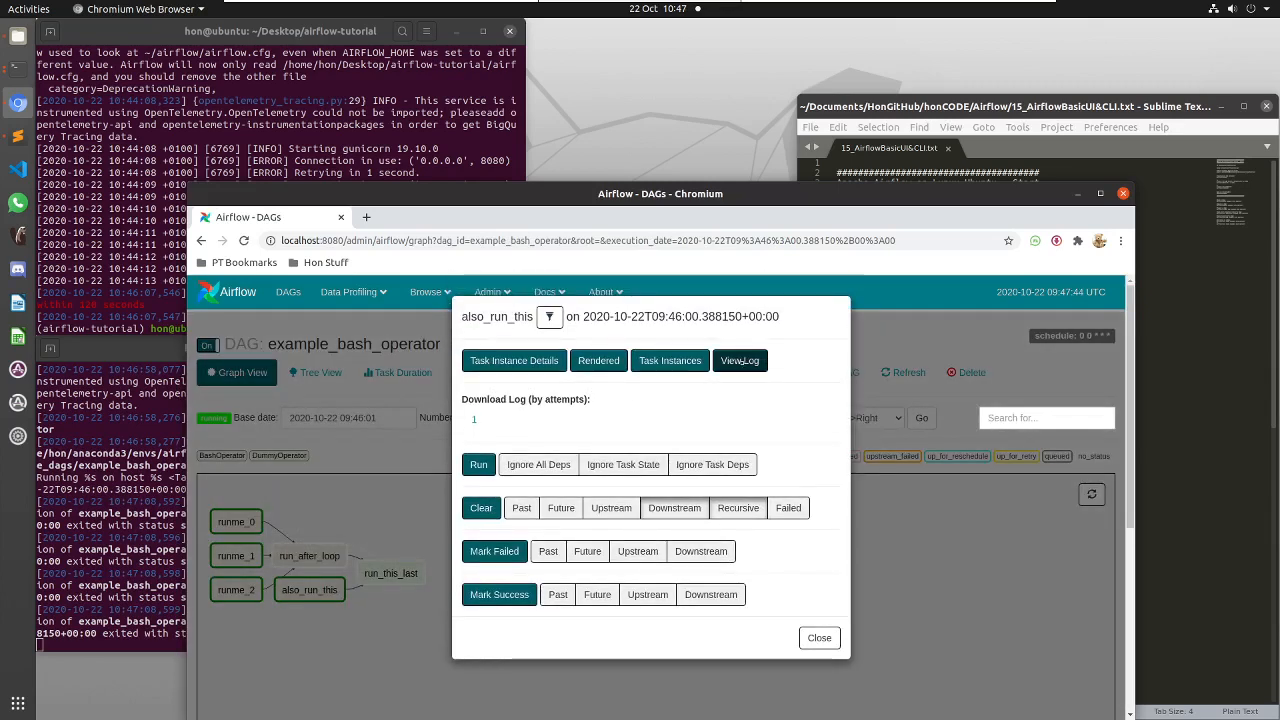
left_click(741, 361)
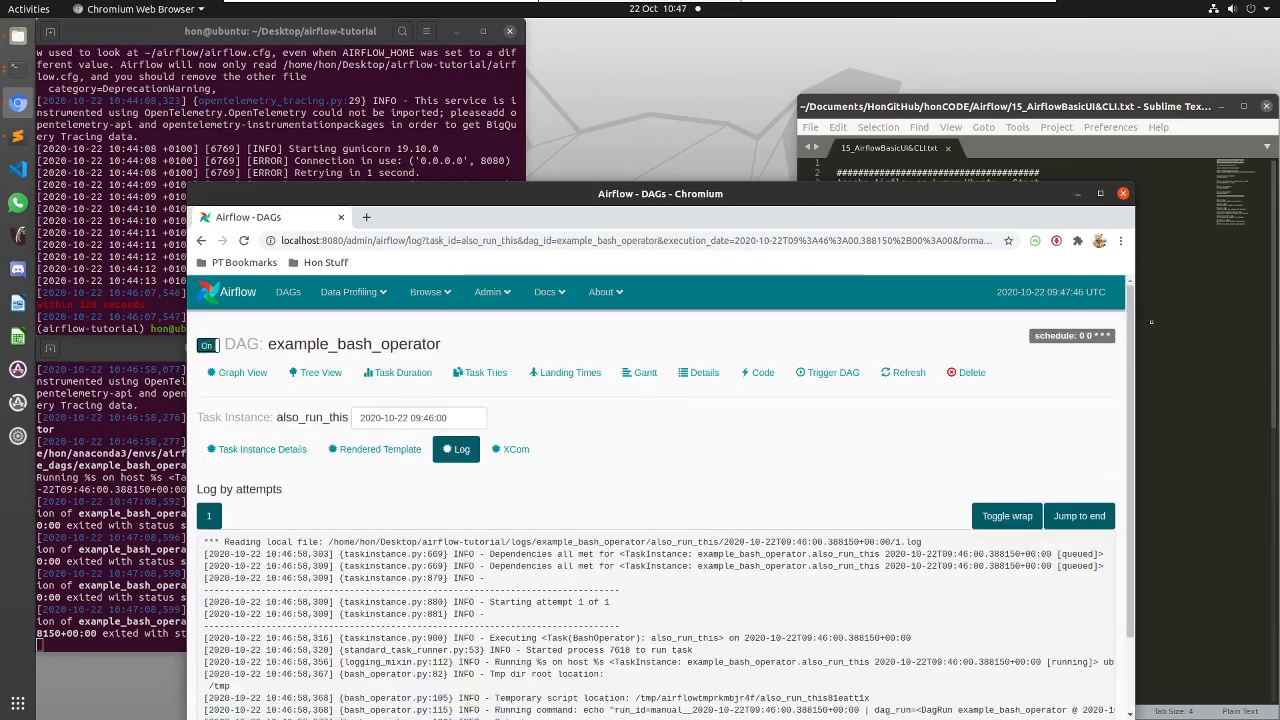
left_click_drag(1129, 374, 1127, 573)
left_click_drag(1127, 512, 1123, 421)
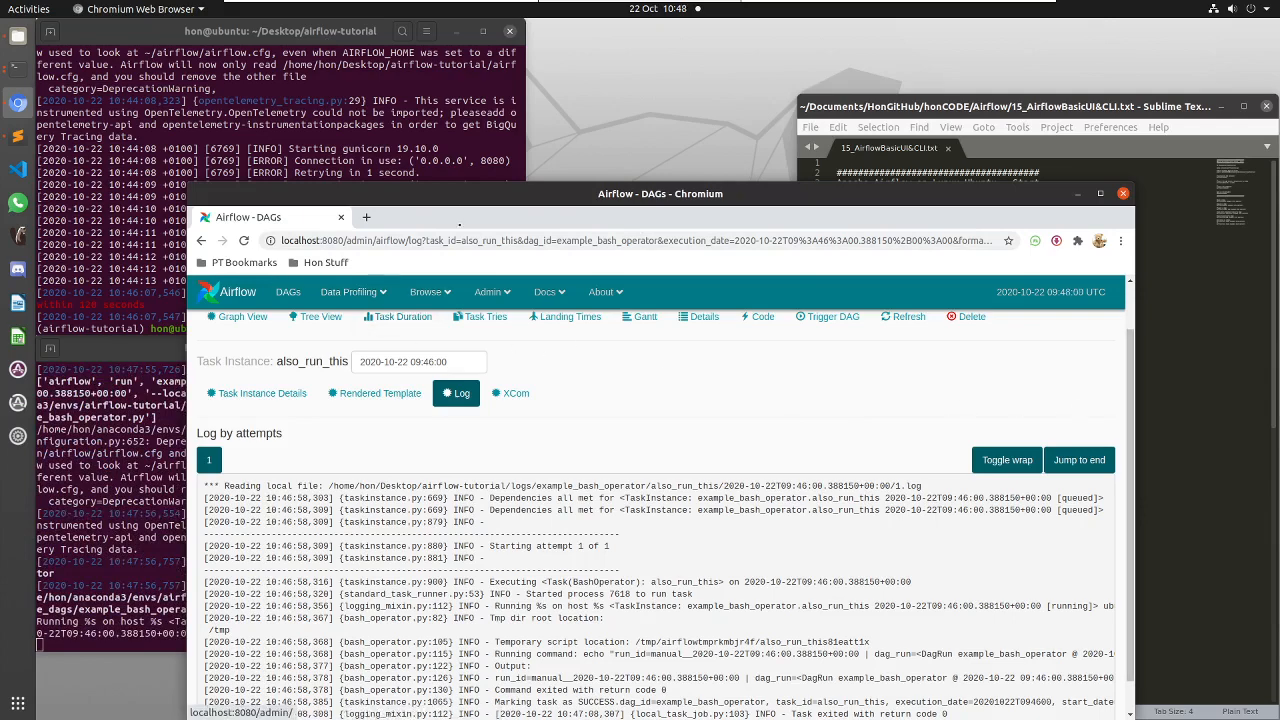
double_click(501, 195)
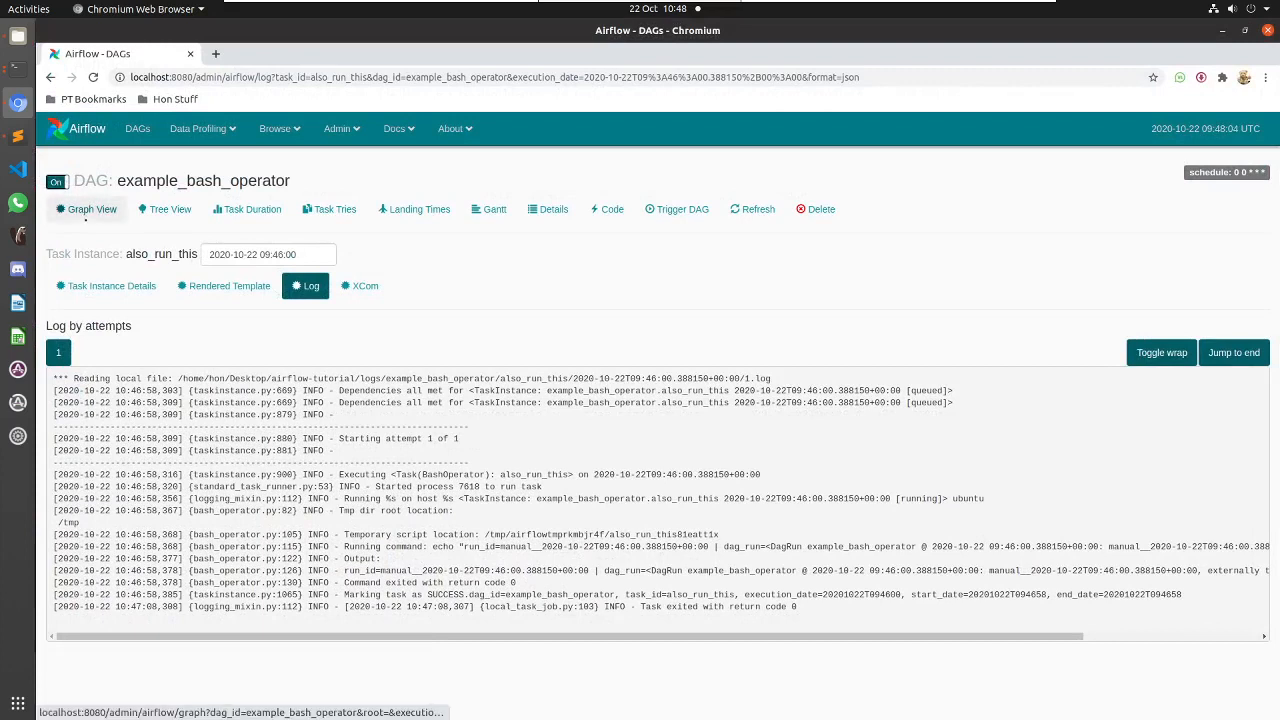
Step: Check the run's progress in the graph and tree views, reloading the page and refreshing the example_bash_operator DAG
left_click(87, 212)
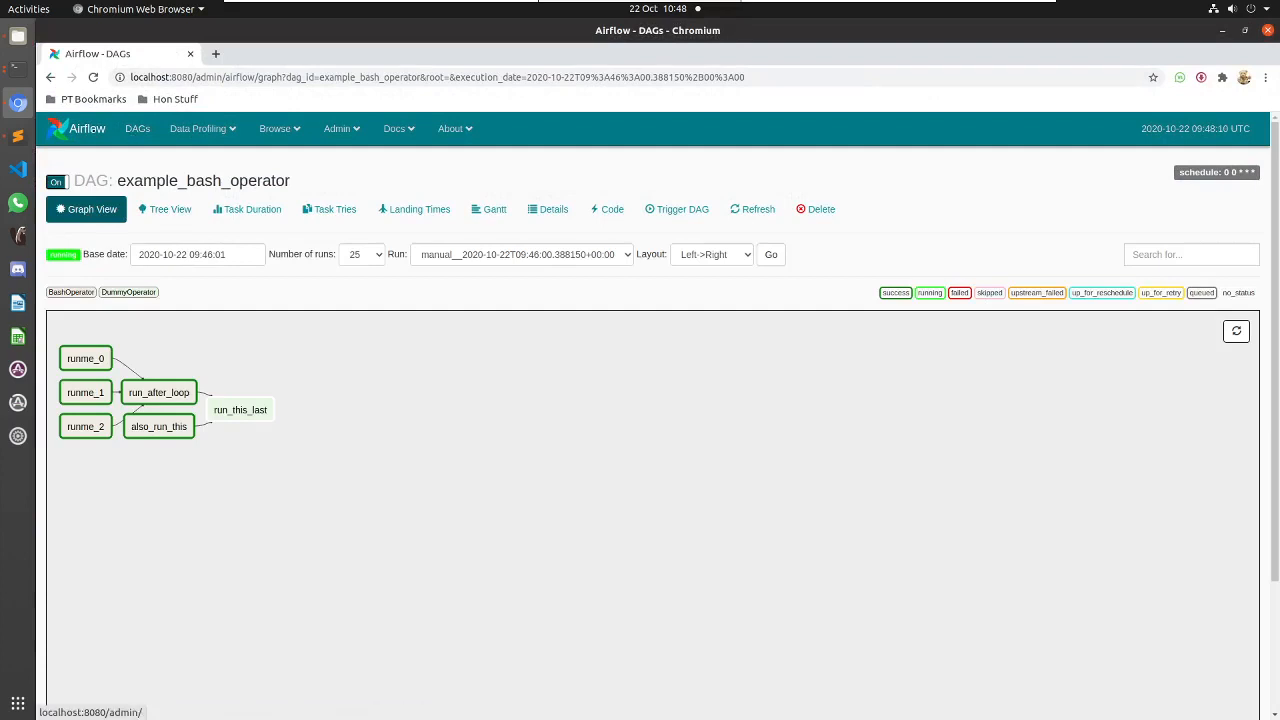
left_click(165, 210)
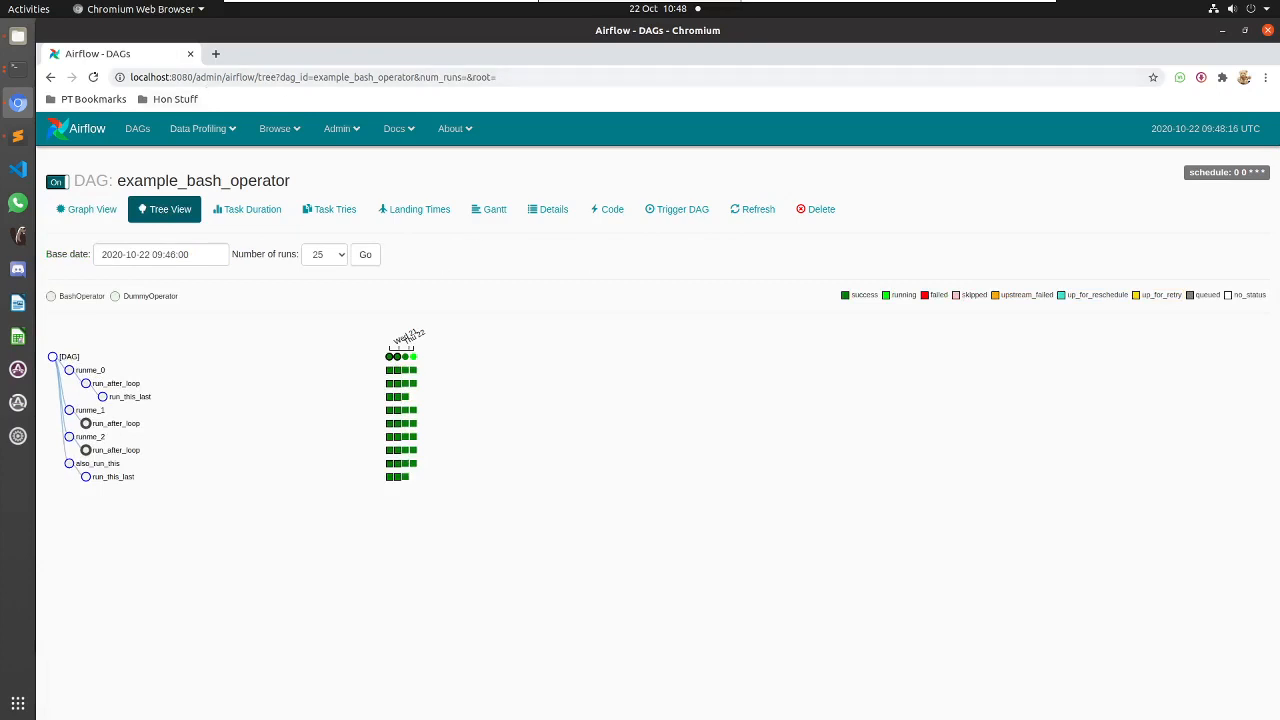
left_click(94, 77)
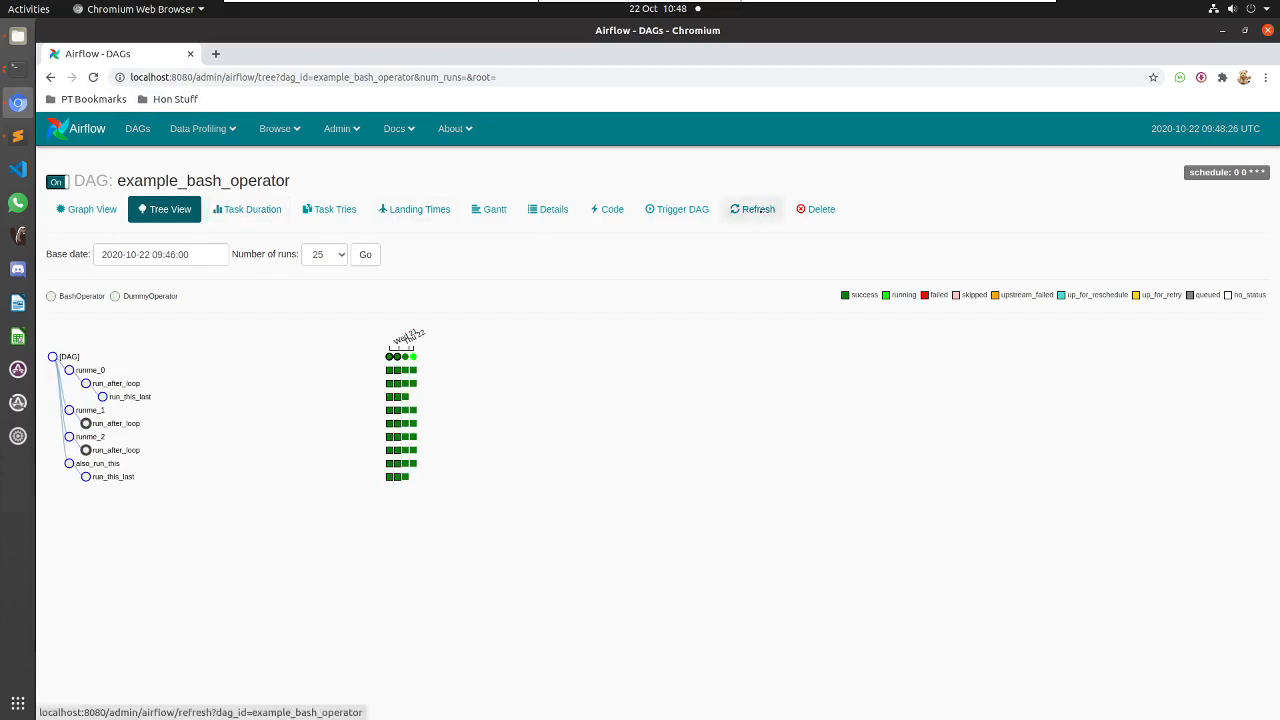
left_click(758, 209)
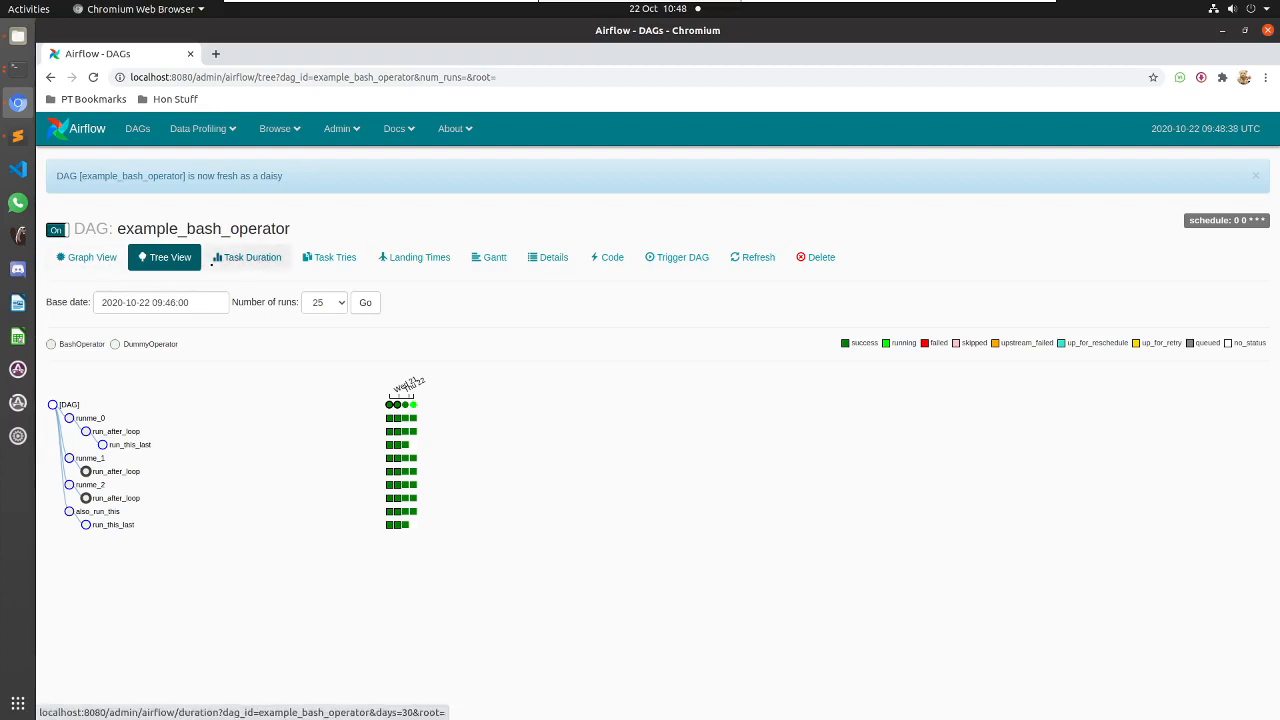
Step: Examine example_bash_operator's task durations, Gantt chart and source code
left_click(250, 257)
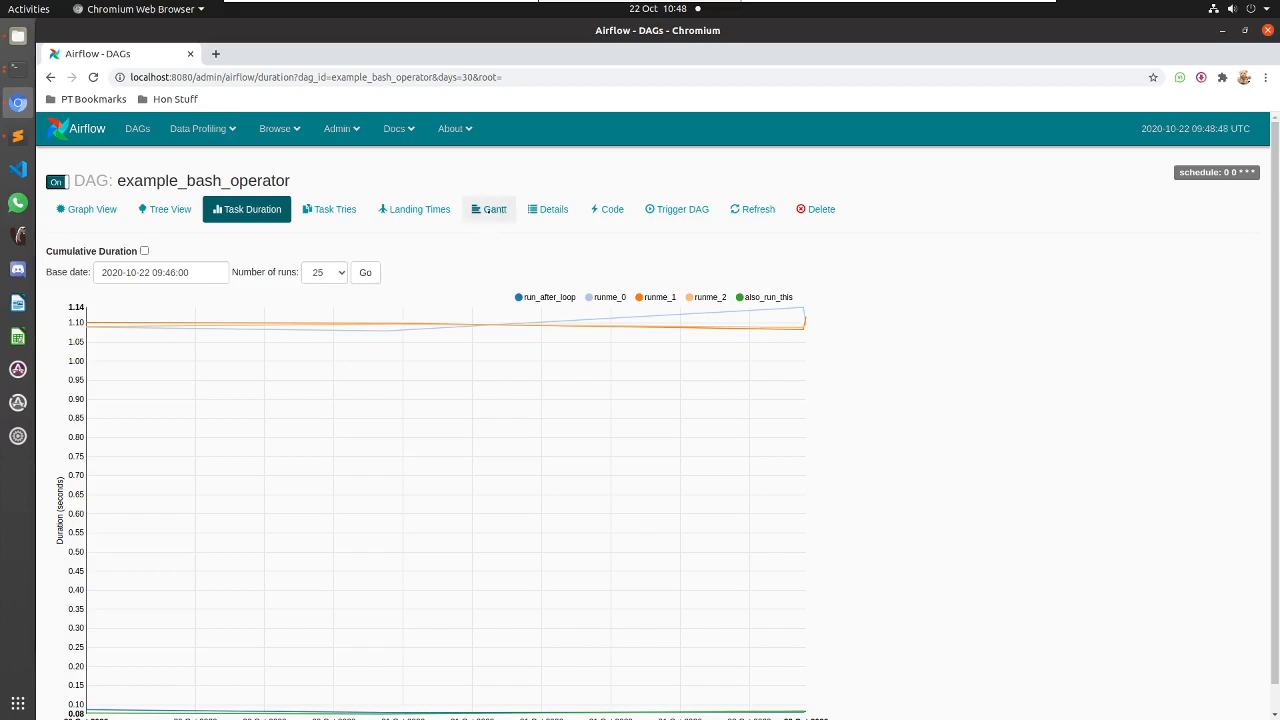
left_click(490, 210)
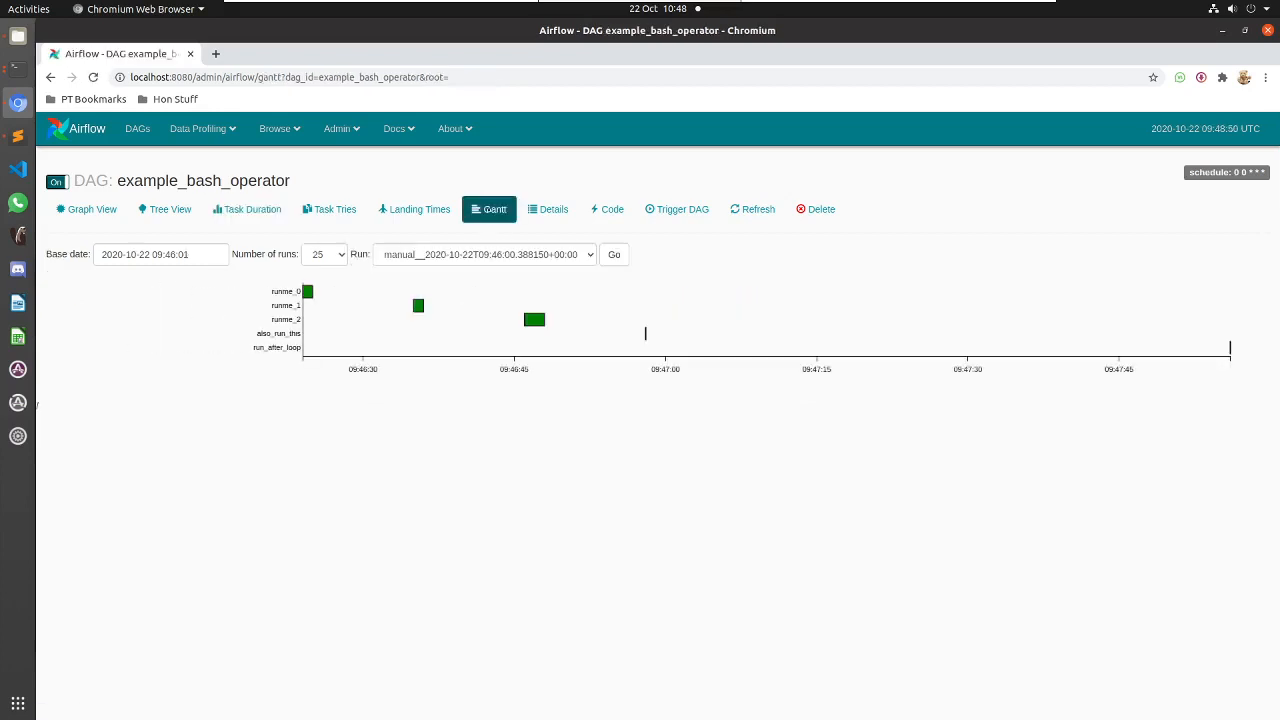
mouse_move(308, 289)
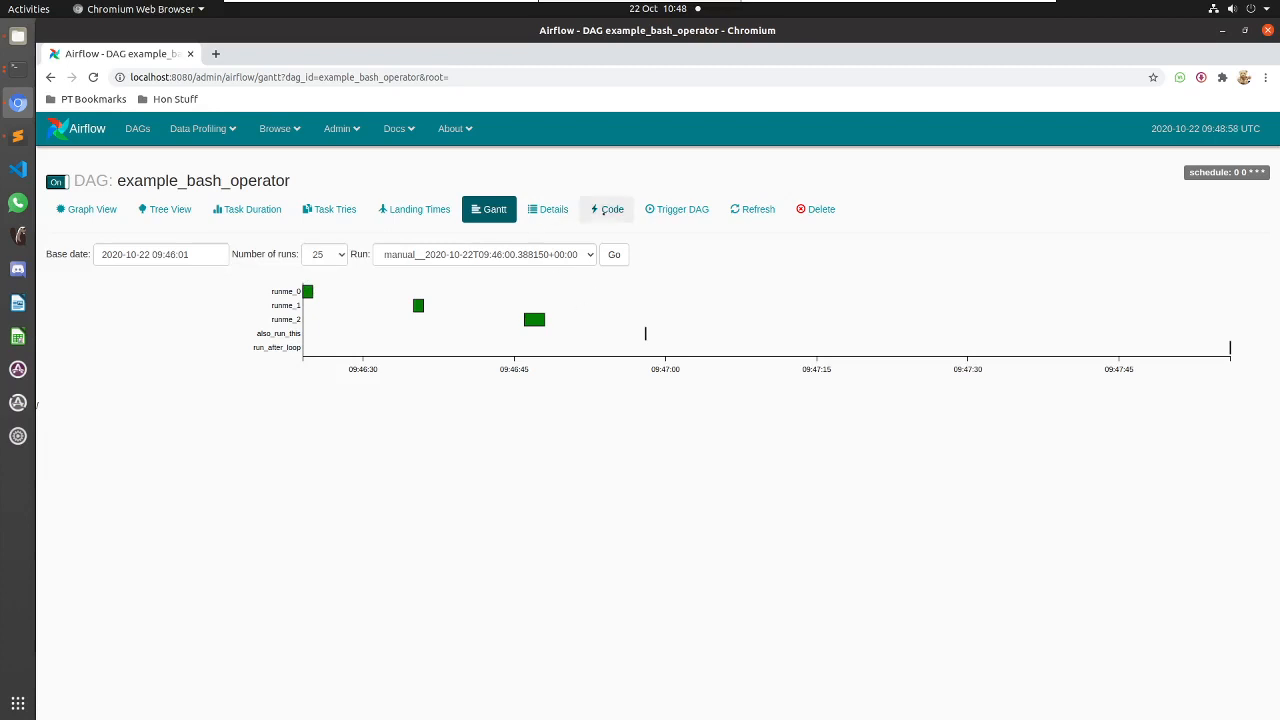
left_click(607, 209)
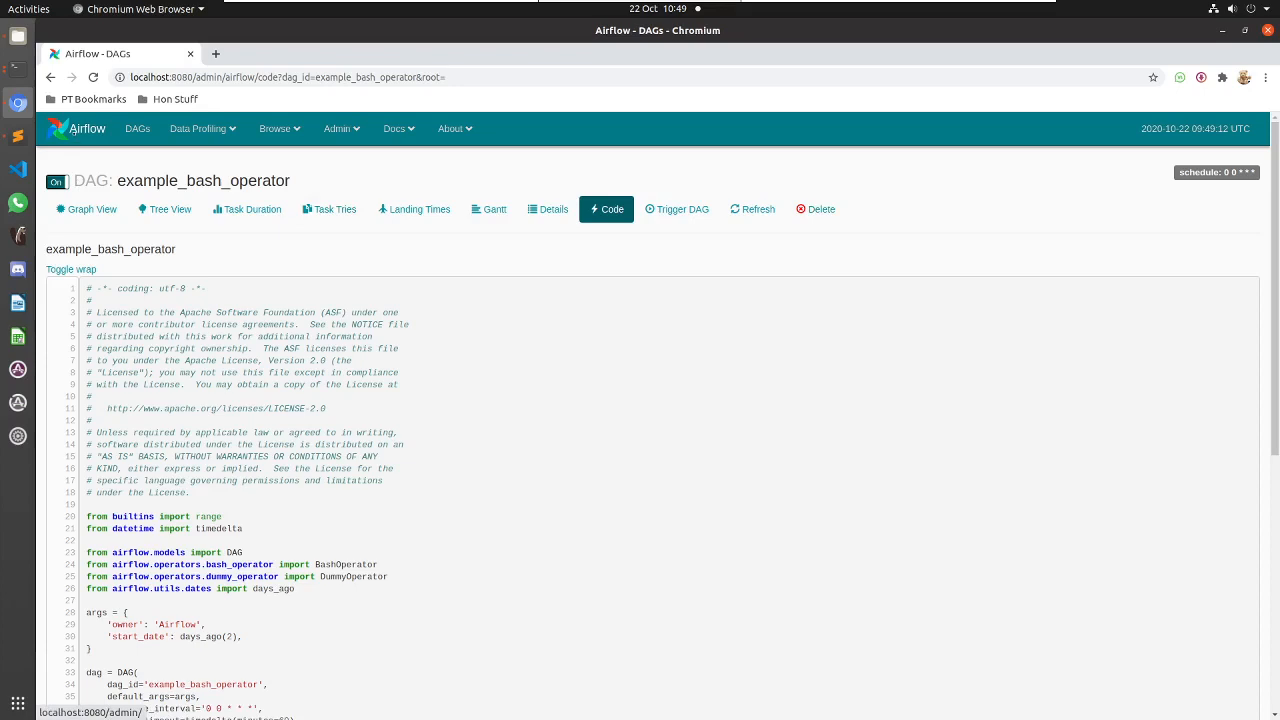
Step: Refresh example_bash_operator from the DAGs overview and check its task statuses in the tree view
left_click(72, 130)
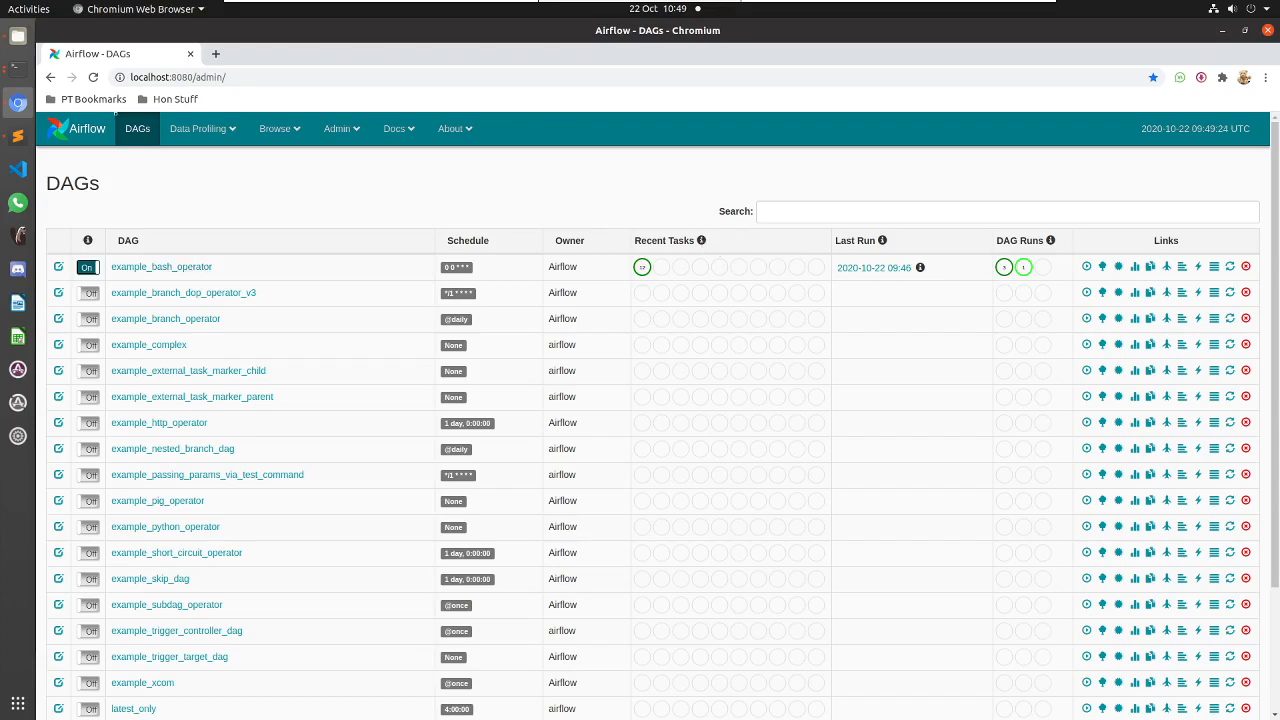
key("F5")
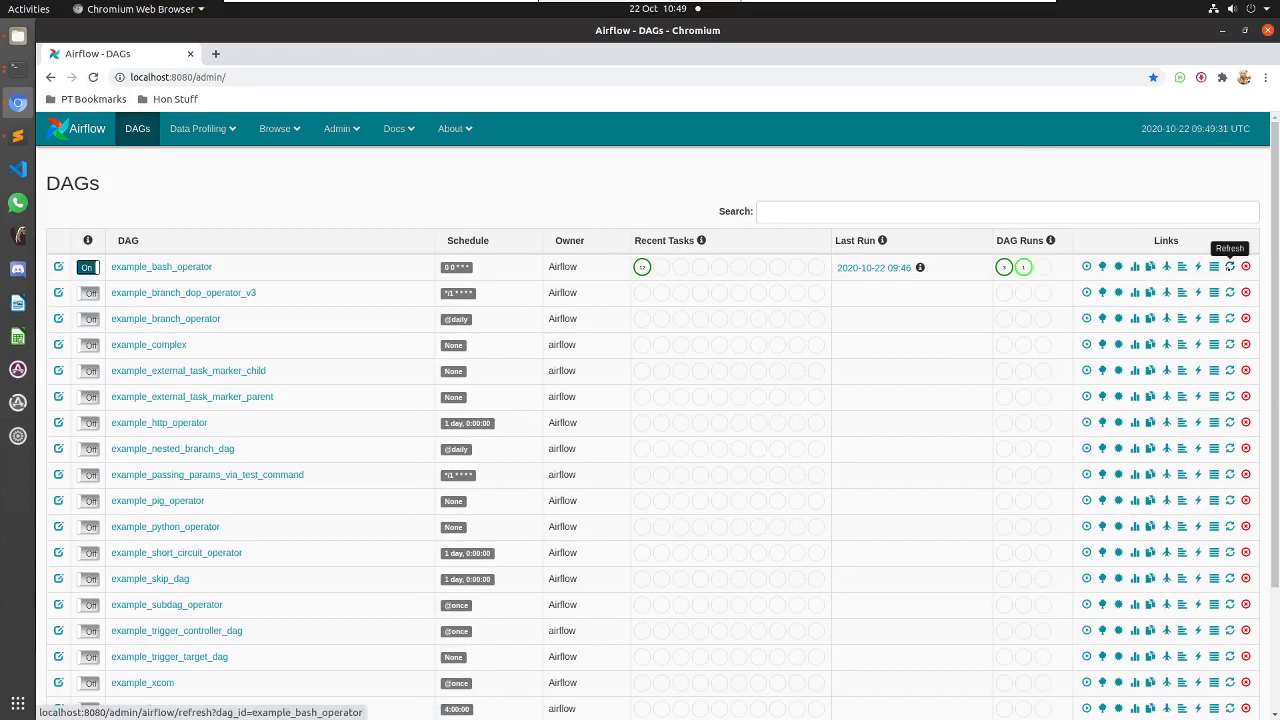
left_click(1230, 266)
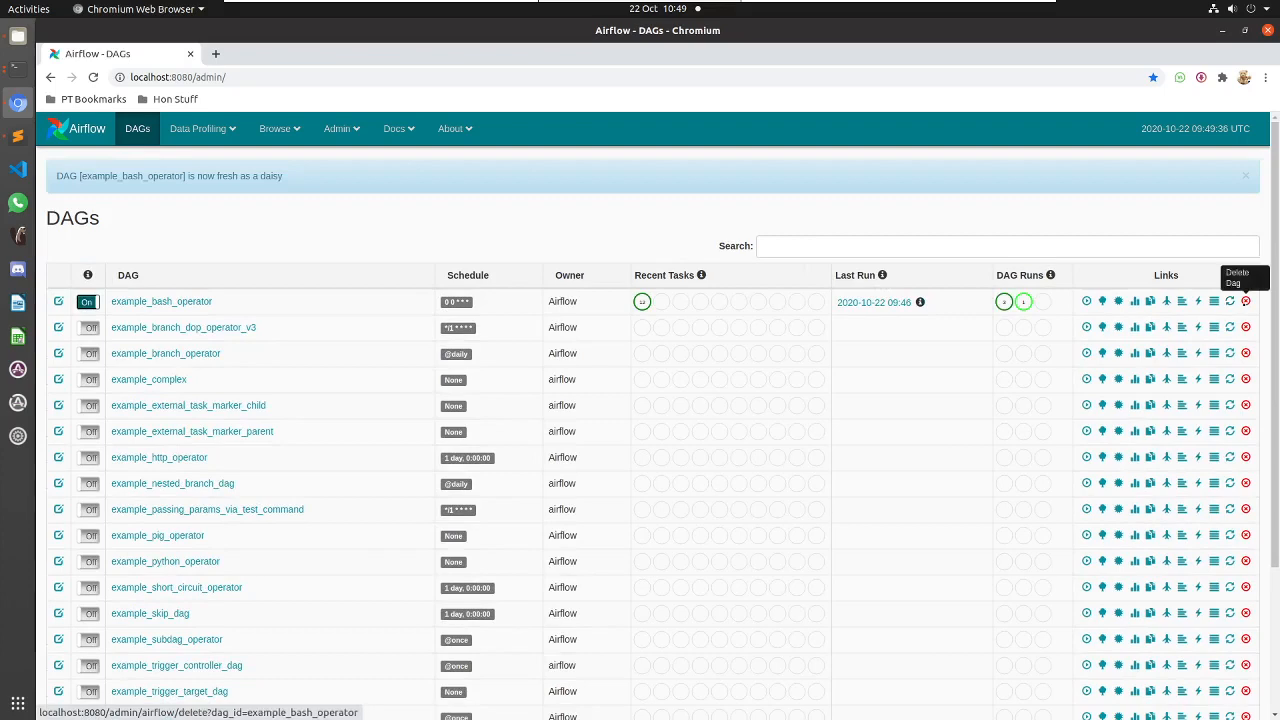
left_click(1230, 301)
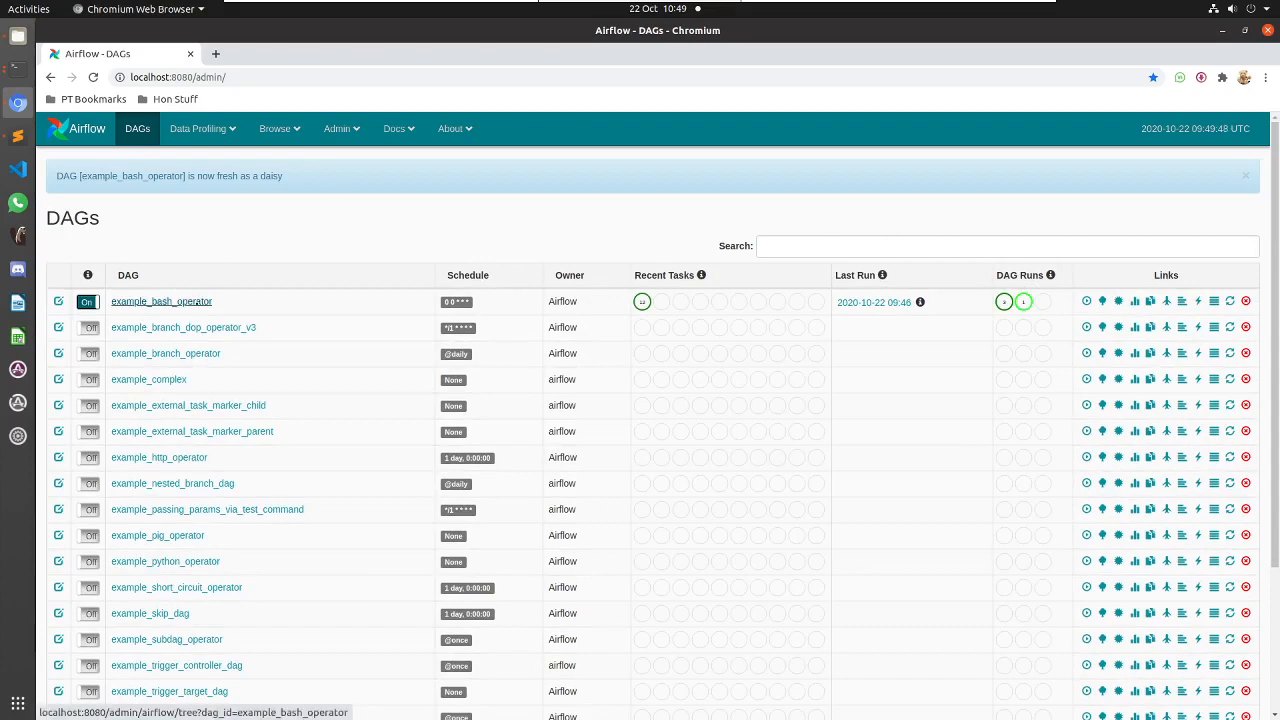
left_click(161, 301)
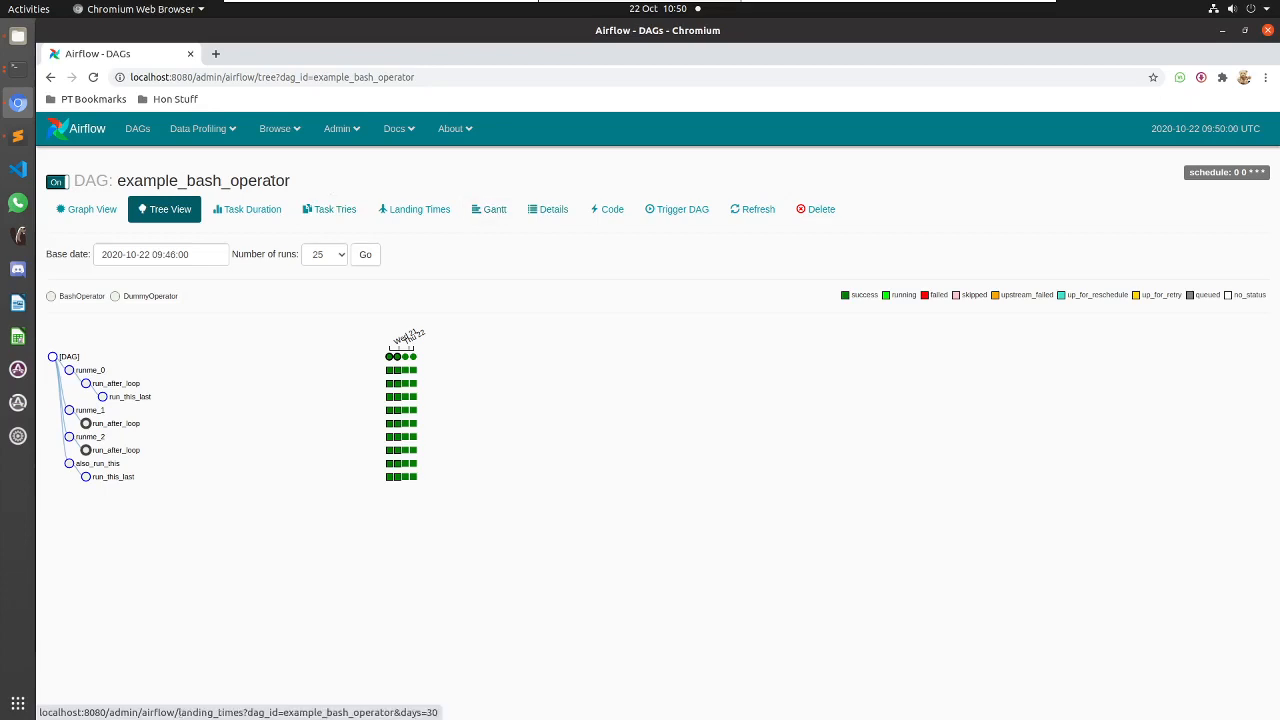
Step: Create and save an Airflow variable with the key environment and the value dev
left_click(99, 129)
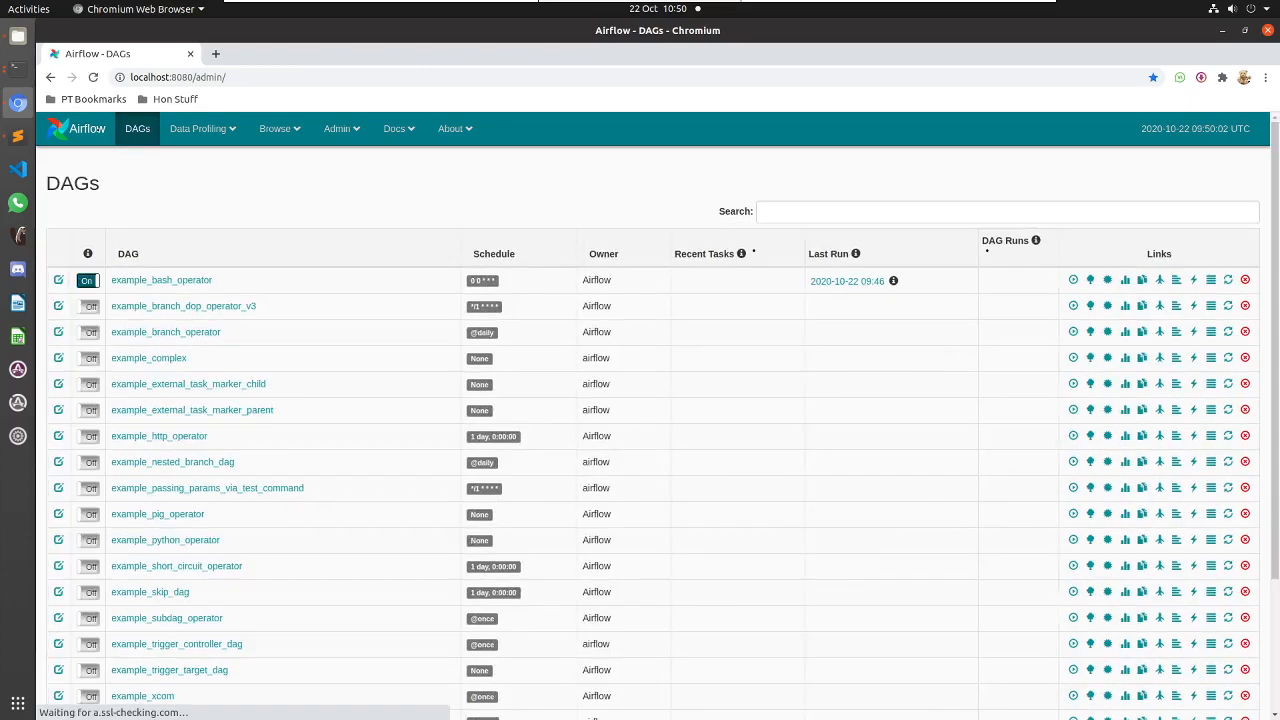
left_click(346, 134)
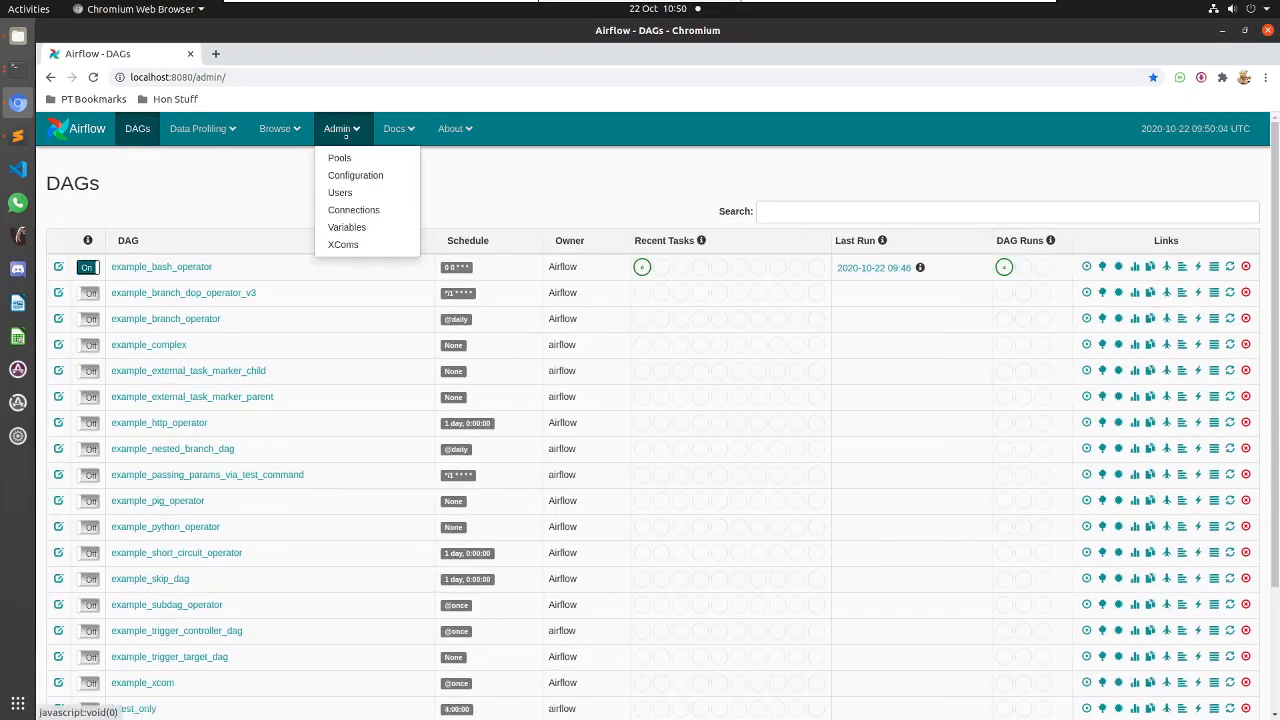
left_click(345, 229)
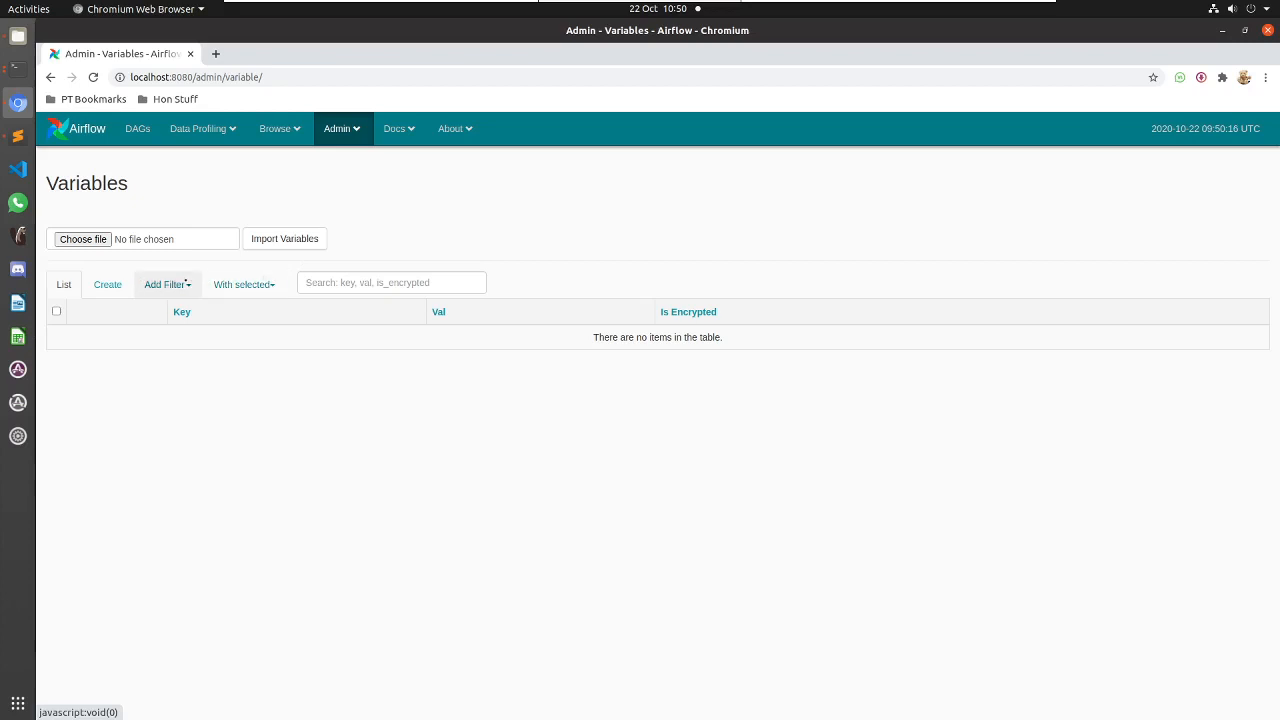
left_click(108, 285)
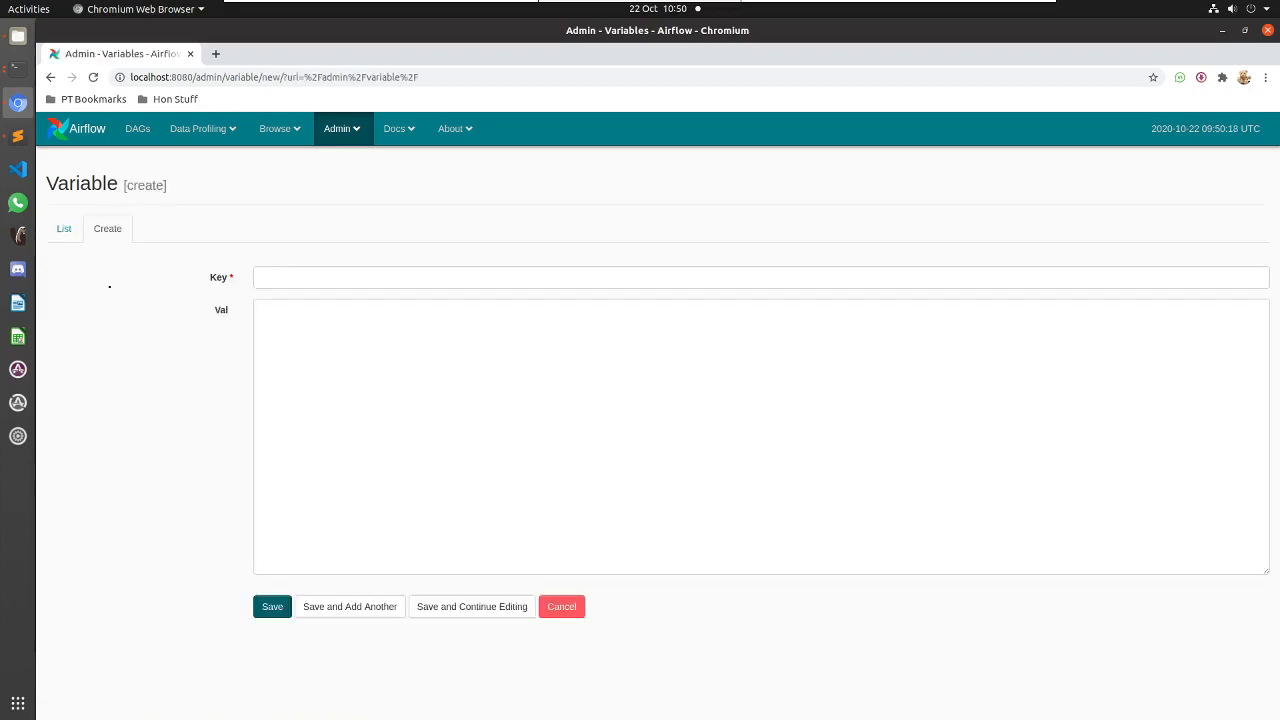
left_click(287, 277)
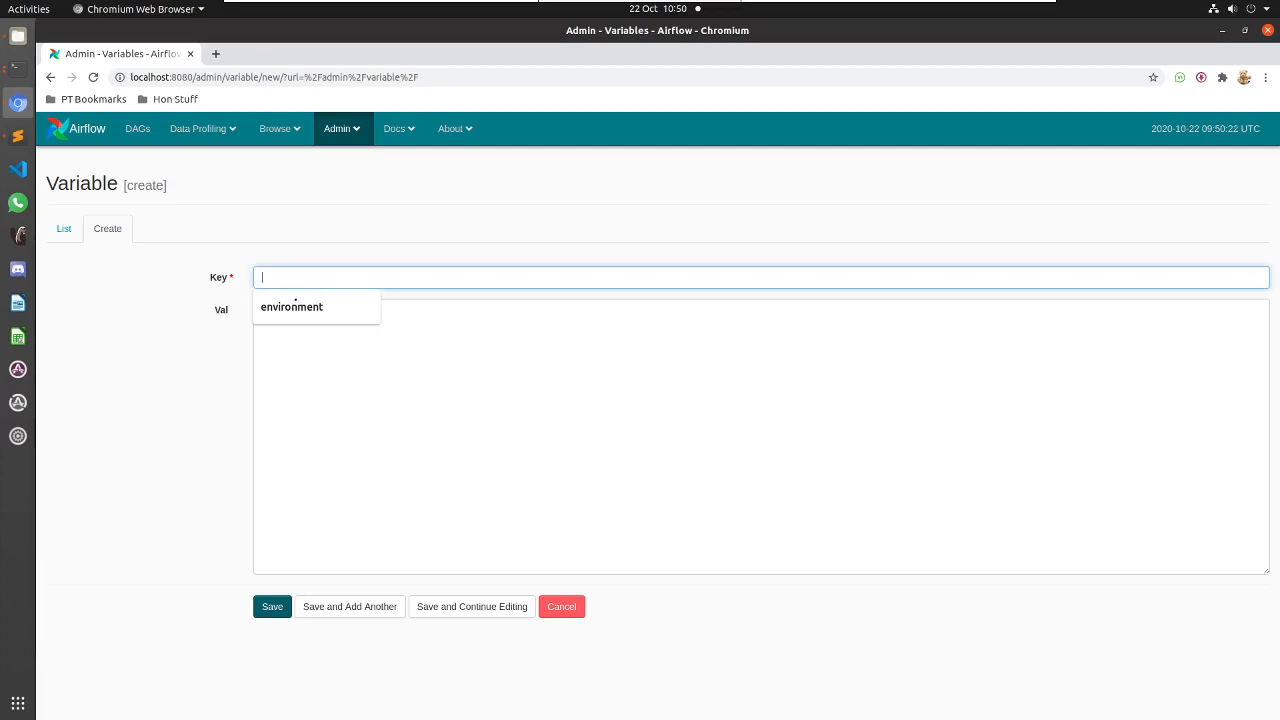
left_click(298, 305)
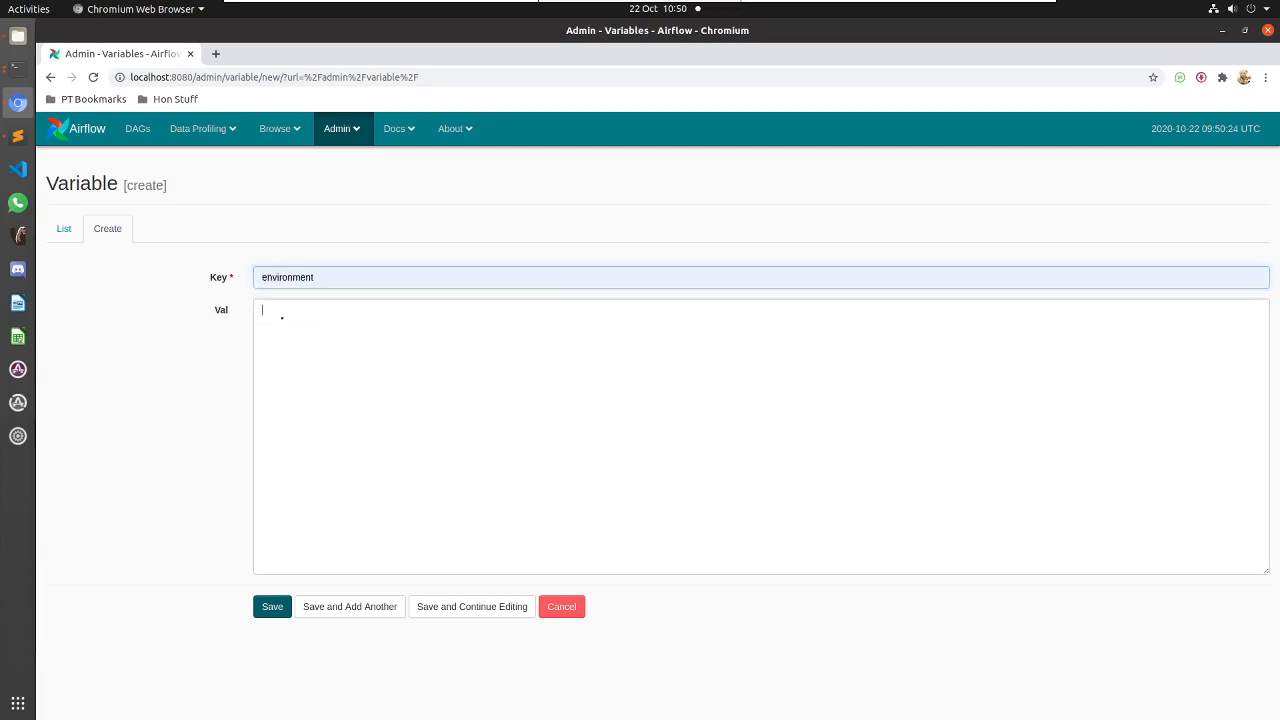
left_click(282, 317)
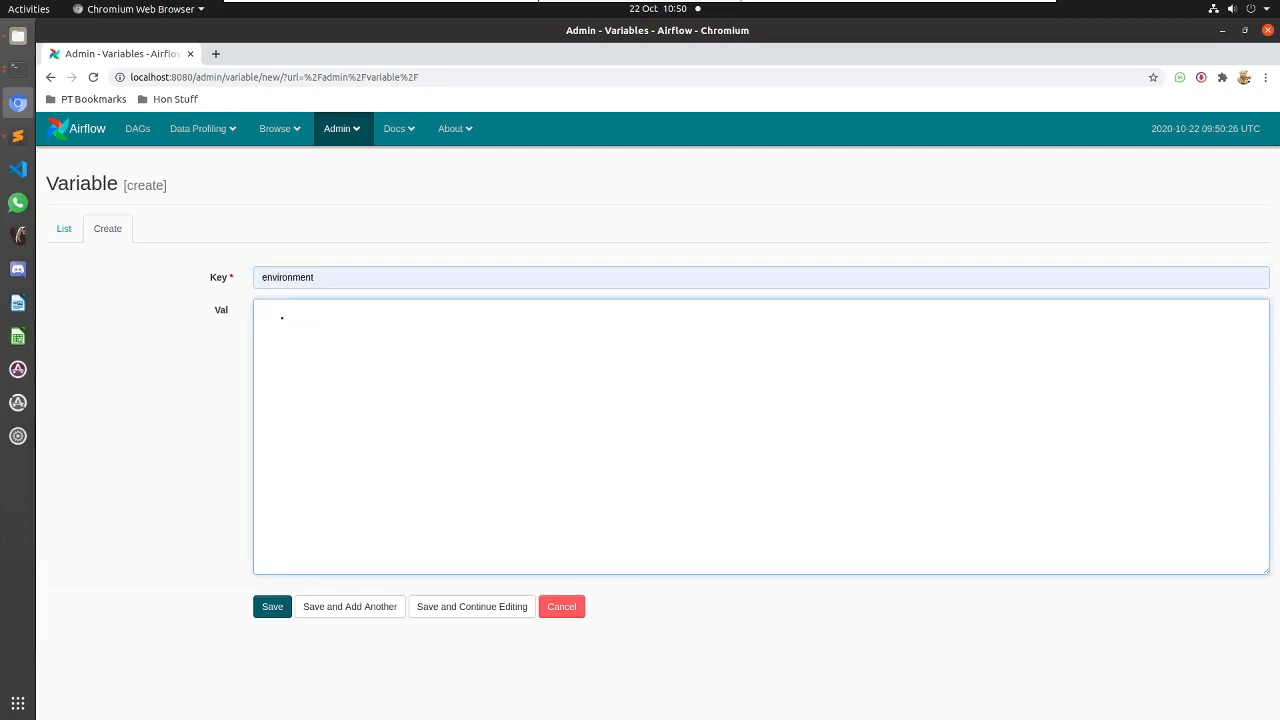
type("dev")
left_click(273, 606)
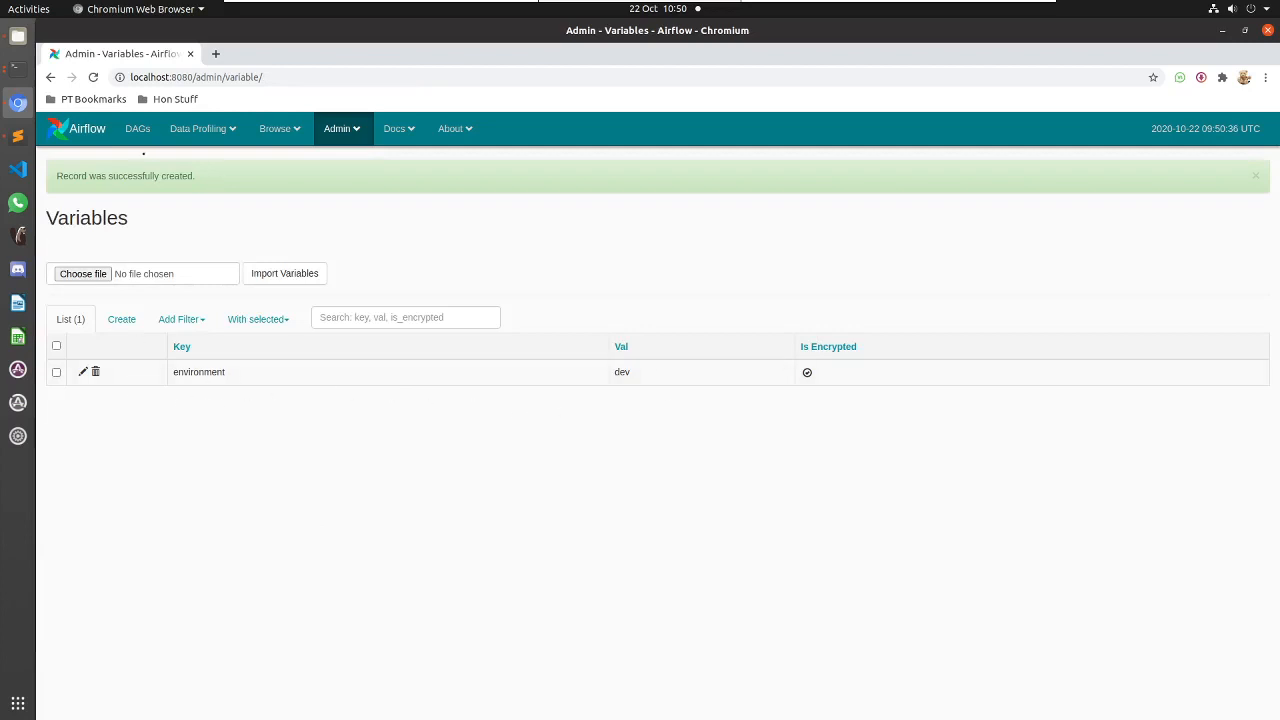
Step: Return to the DAGs overview, minimize the browser and rerun airflow webserver -p 8080 in the web server terminal
left_click(91, 129)
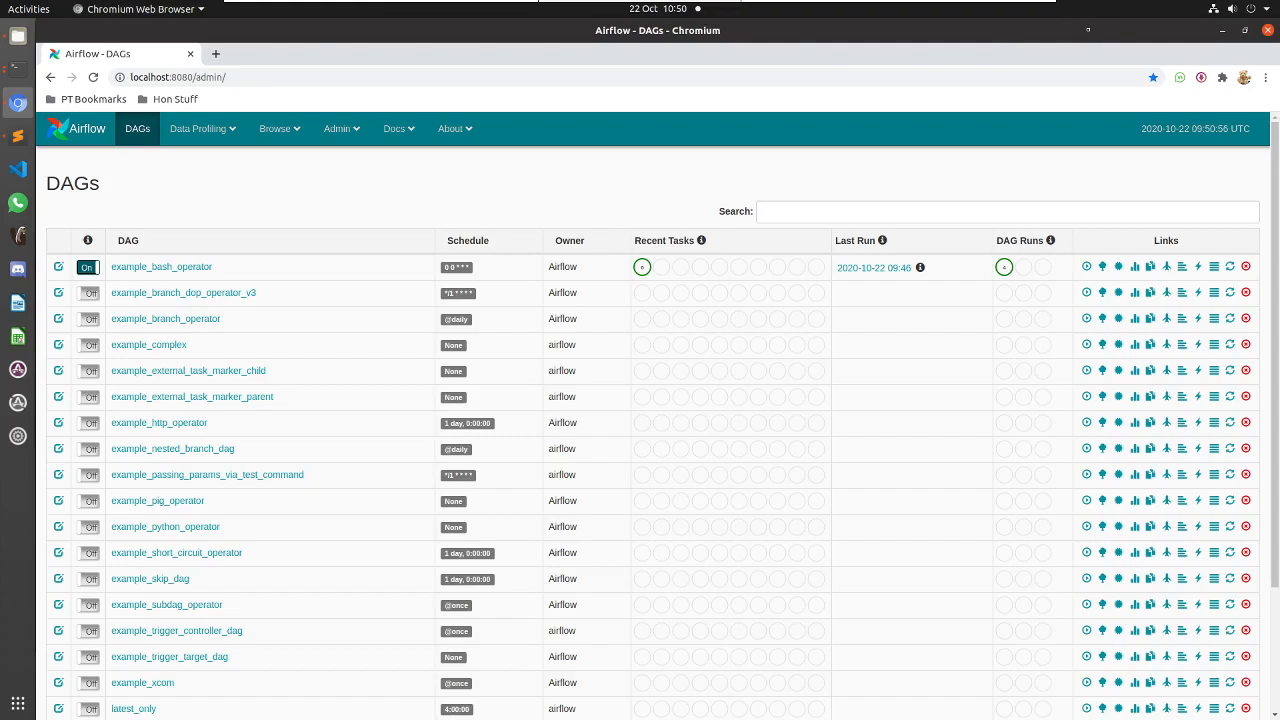
double_click(1088, 29)
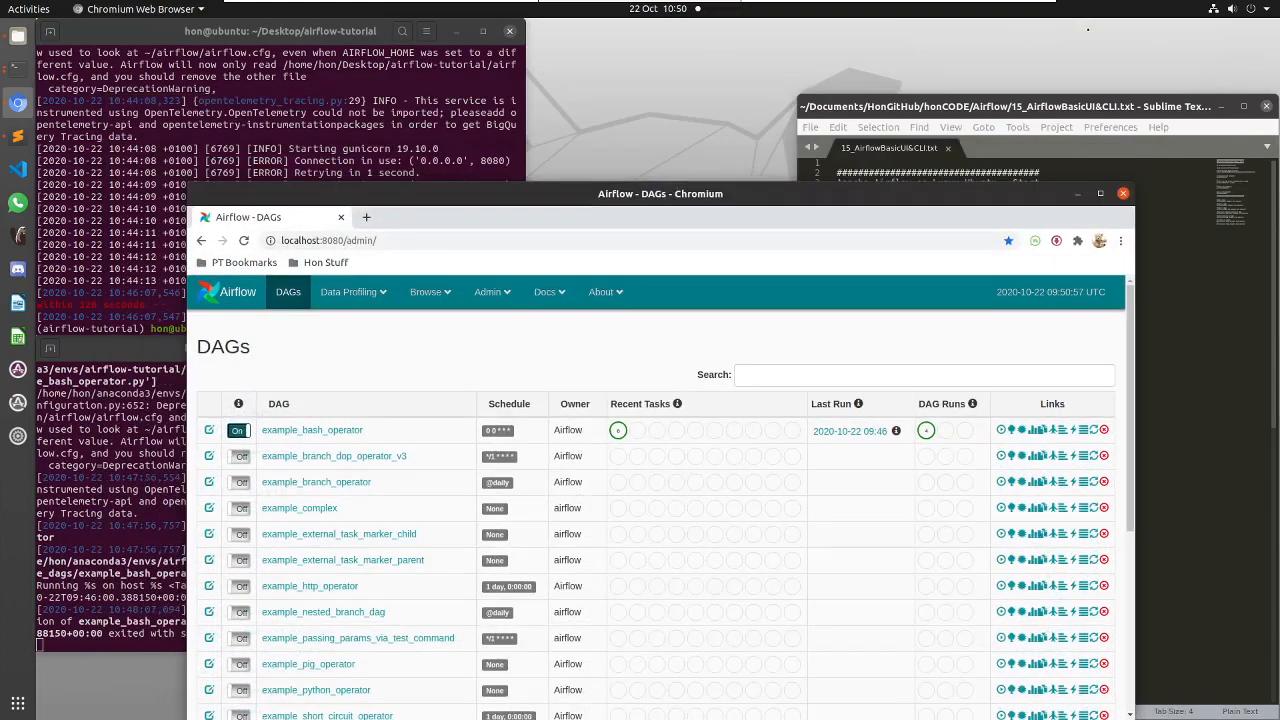
left_click(1077, 194)
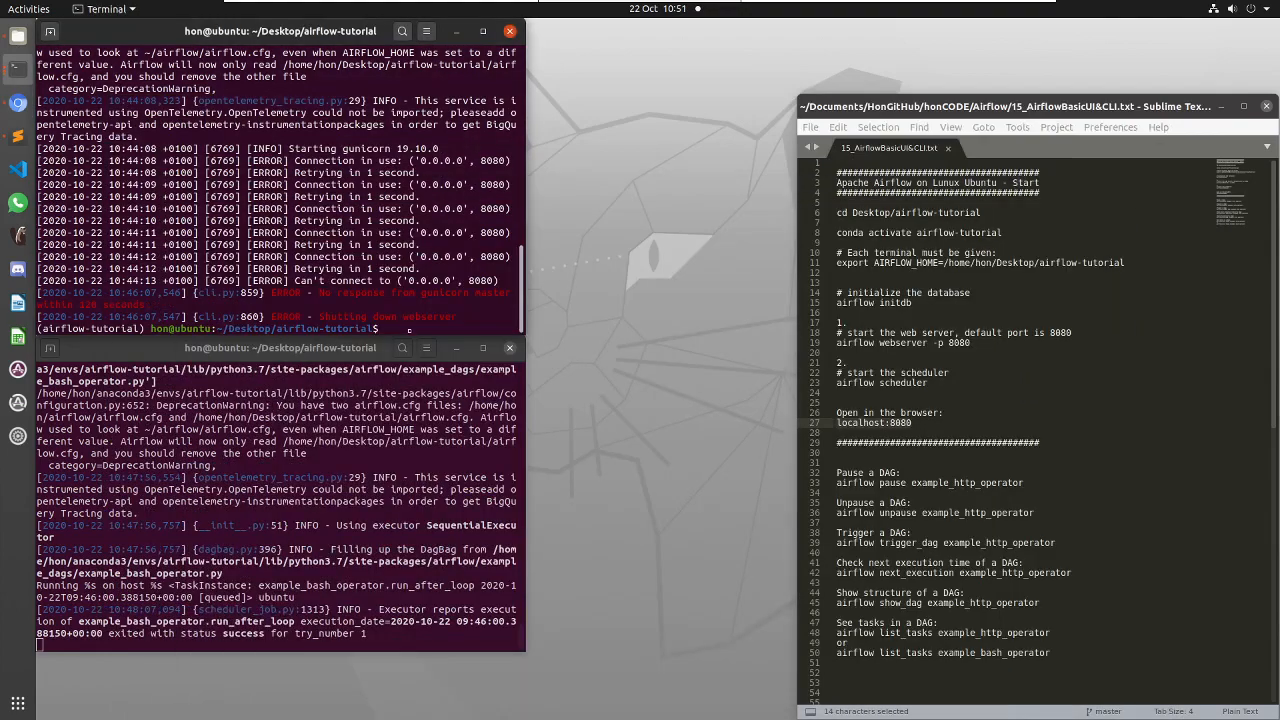
key("Up")
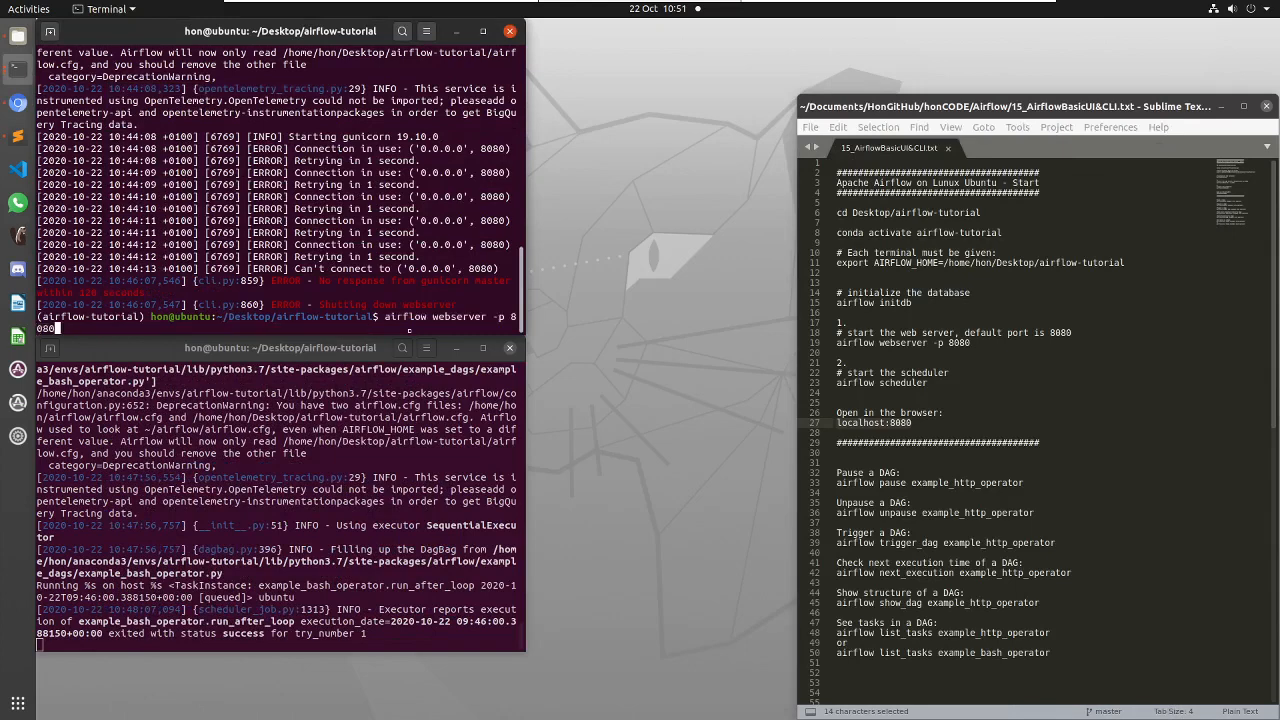
key("Return")
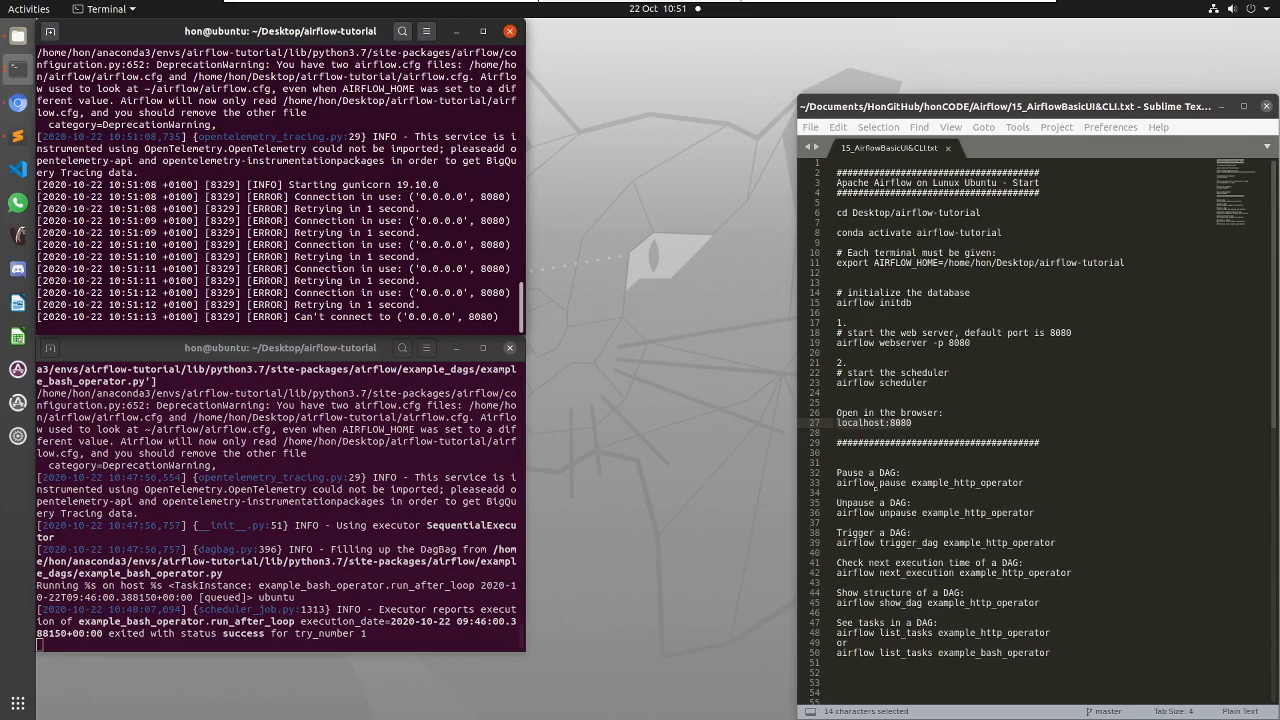
Step: Open a new terminal window and change its directory with the command cd Desktop/airflow-tutorial from the notes
left_click_drag(1033, 484, 930, 483)
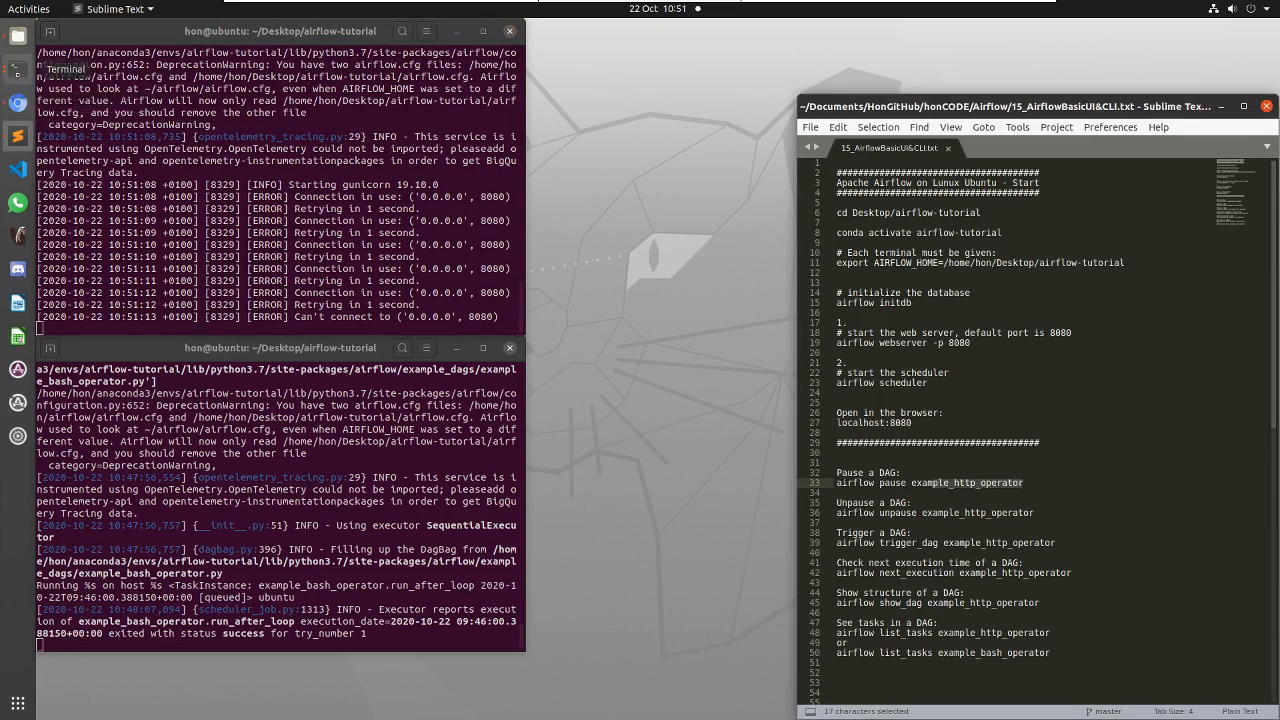
left_click(17, 69)
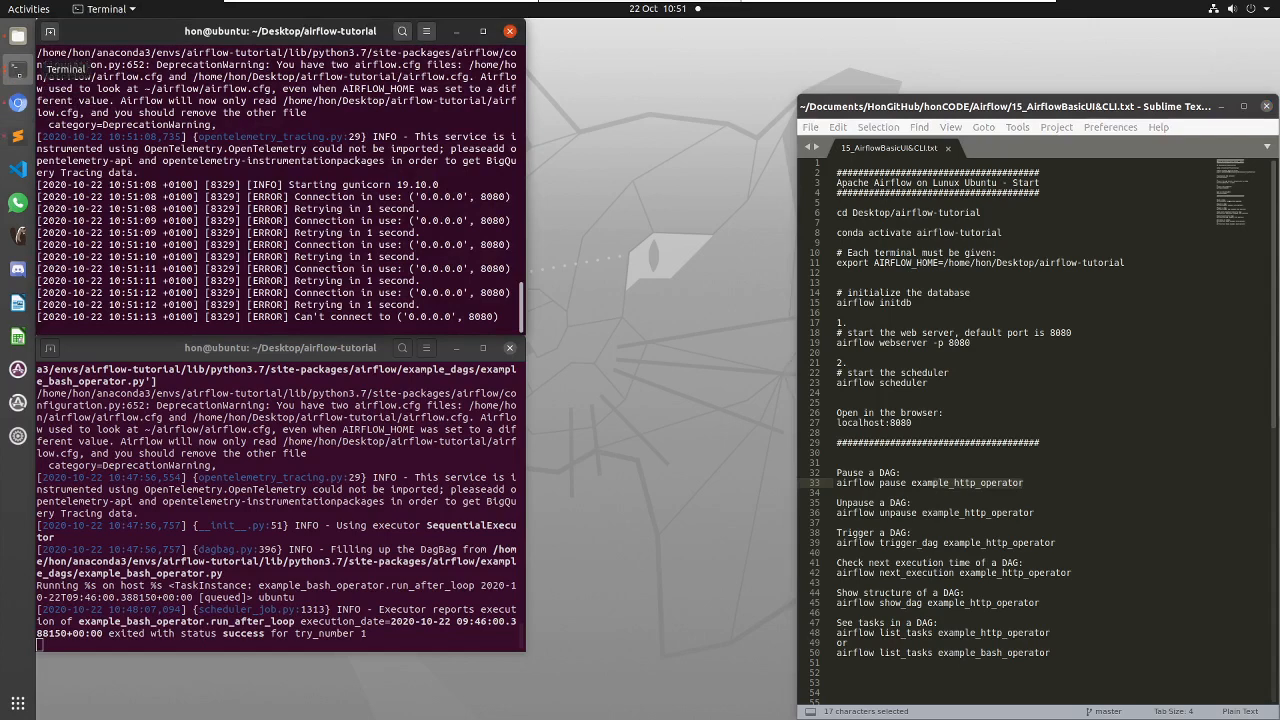
right_click(17, 69)
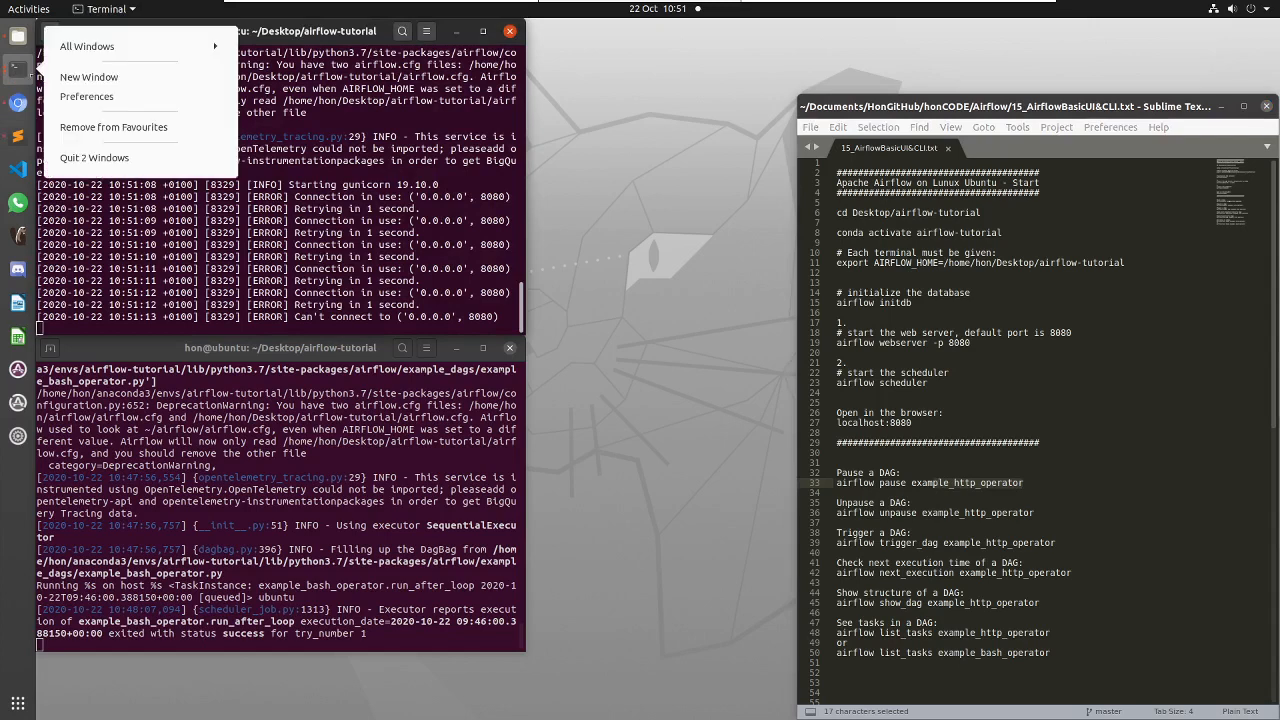
left_click(88, 77)
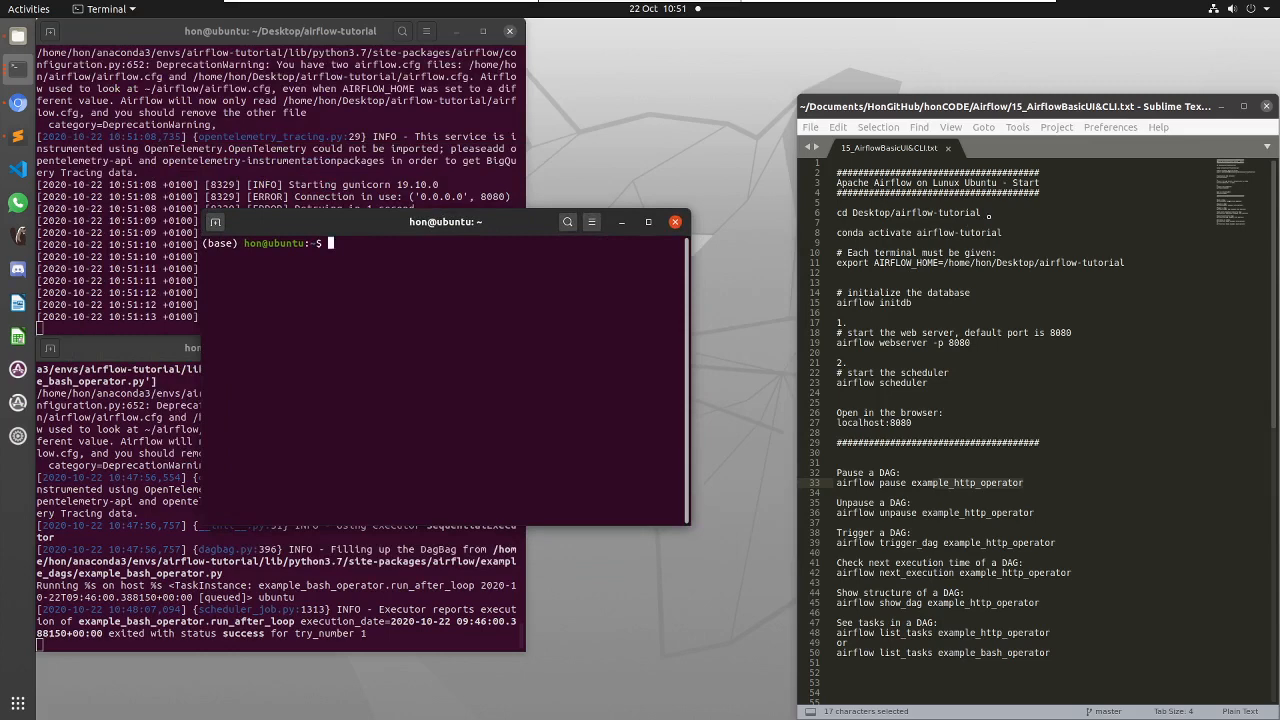
left_click_drag(988, 212, 838, 212)
key("ctrl+c")
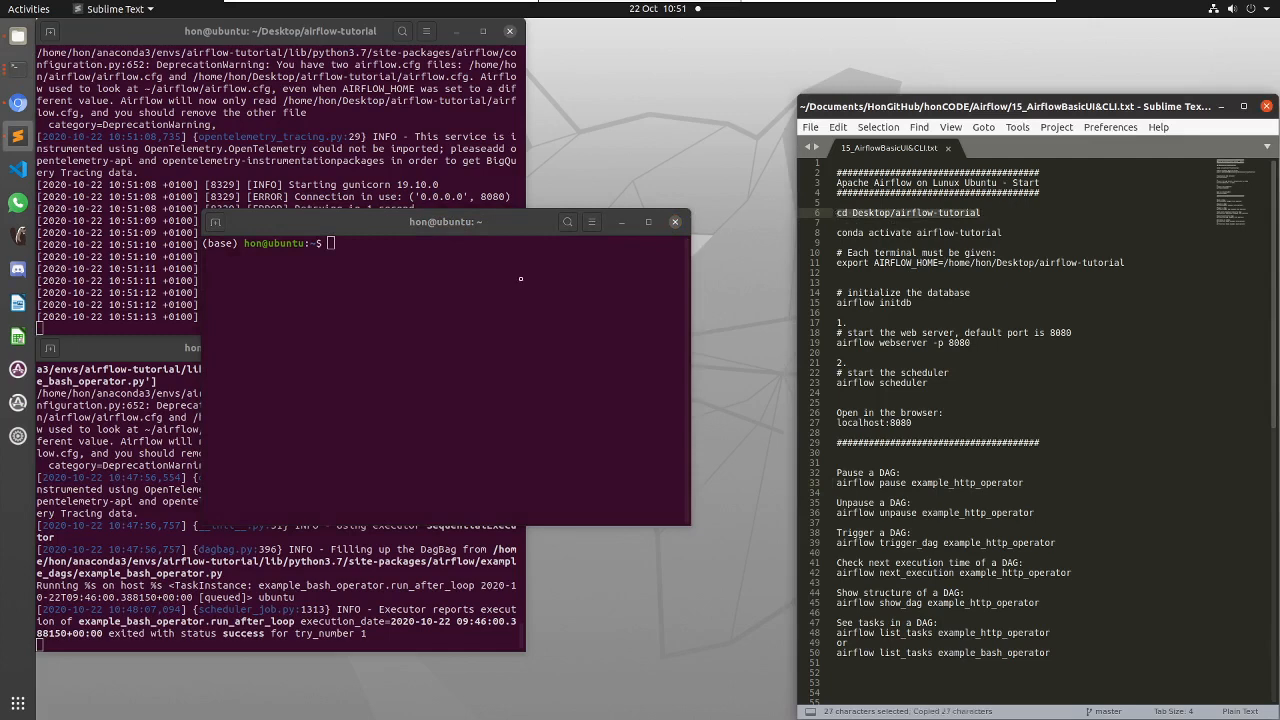
left_click(520, 279)
key("ctrl+shift+v")
key("Return")
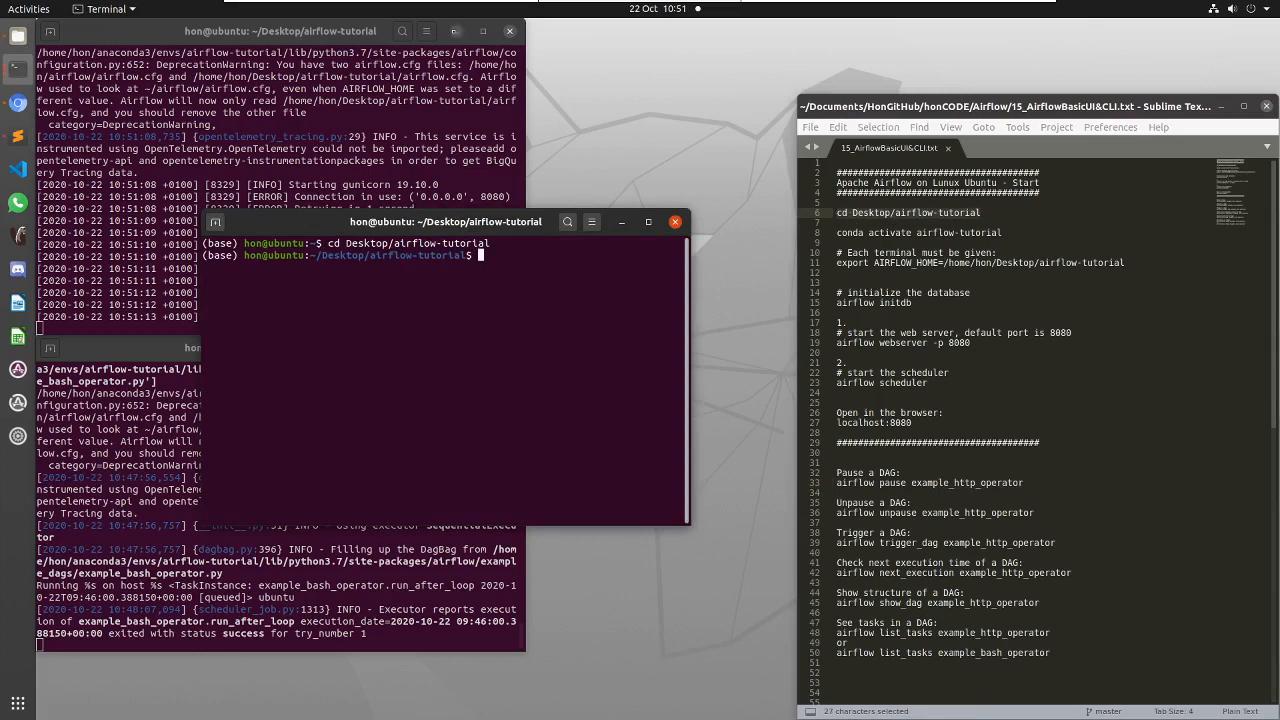
Step: Minimize the web server and scheduler terminals and move the new terminal window clear of the notes, higher on the desktop
left_click(455, 31)
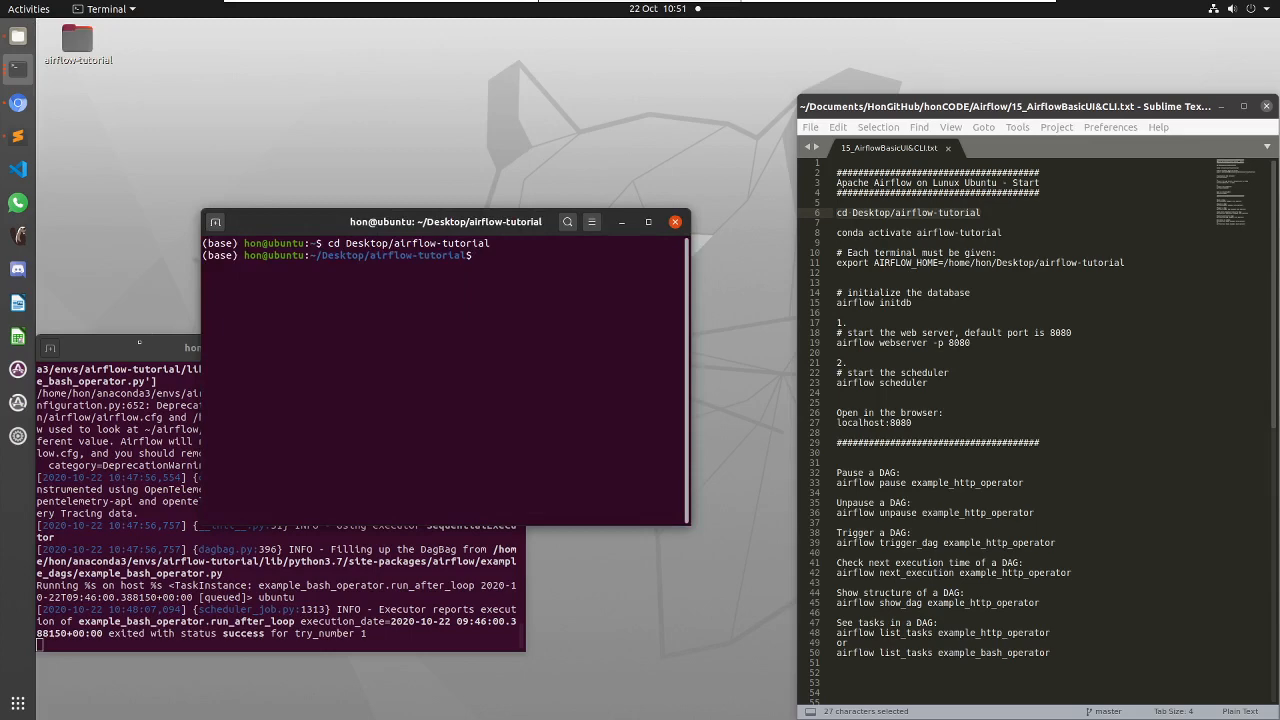
left_click(139, 342)
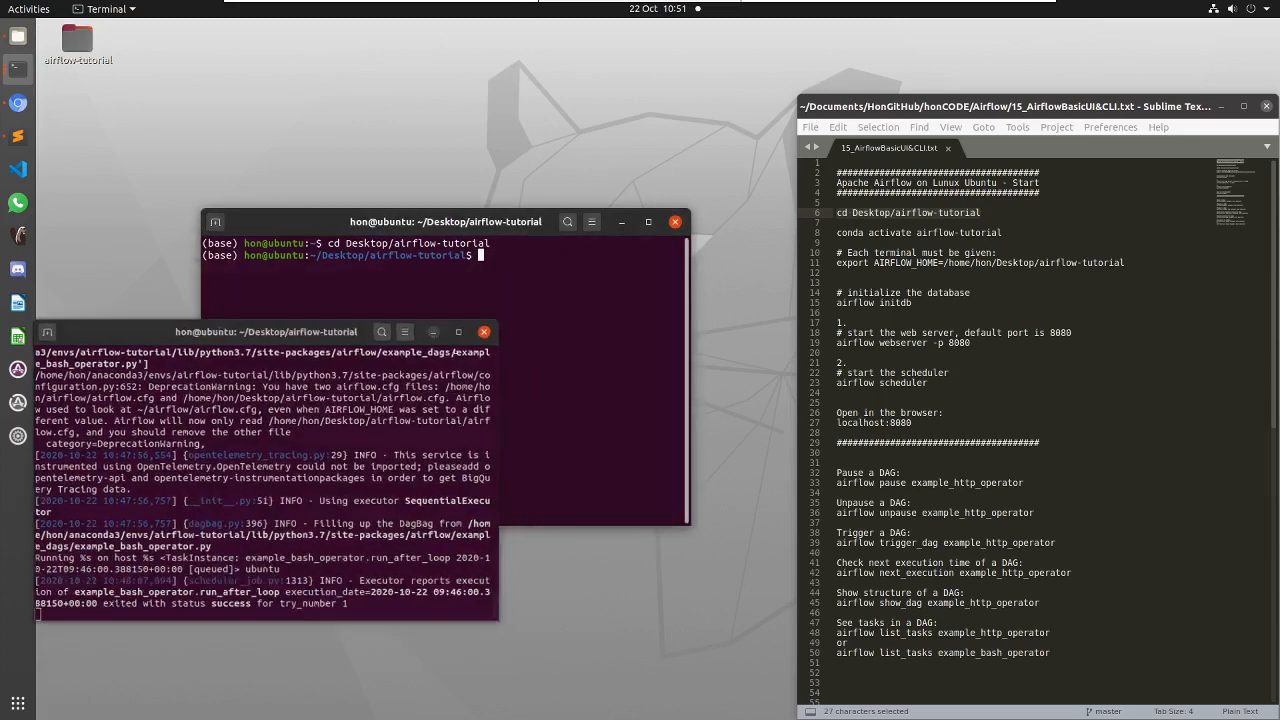
left_click(432, 331)
left_click_drag(315, 230, 279, 95)
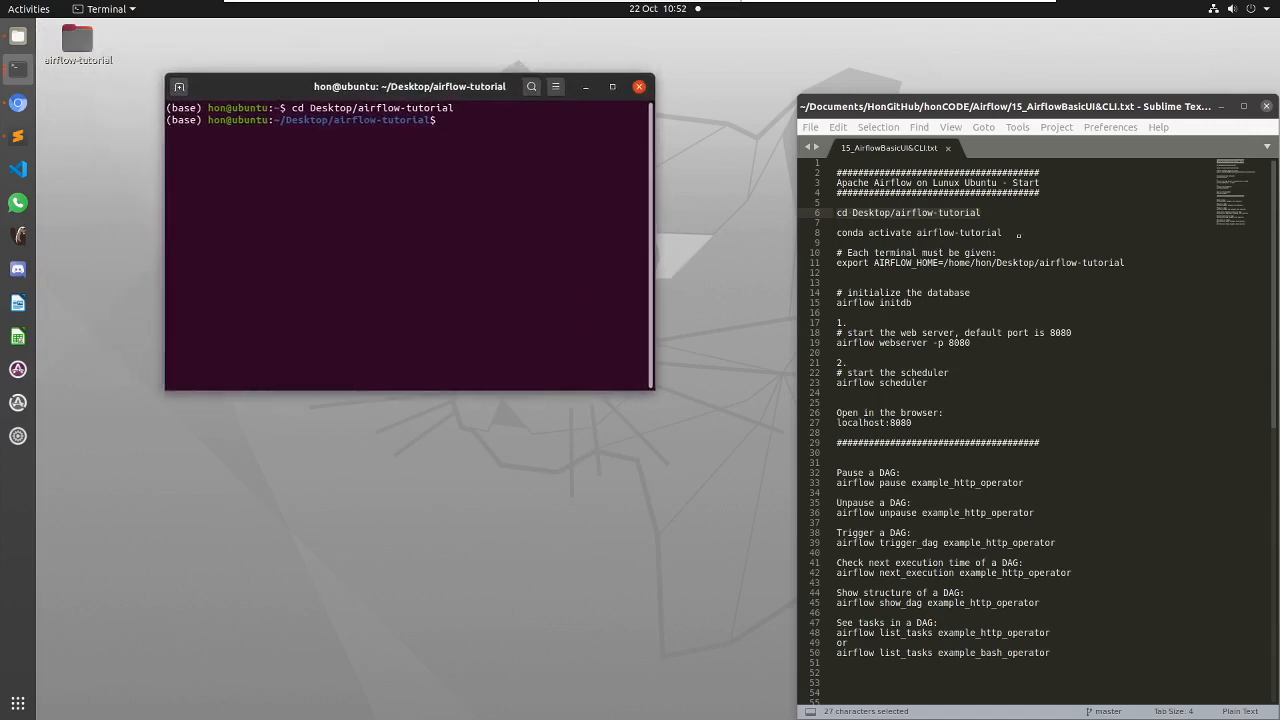
Step: Activate the airflow-tutorial conda environment in the new terminal, using the command from the notes
left_click_drag(1002, 233, 836, 234)
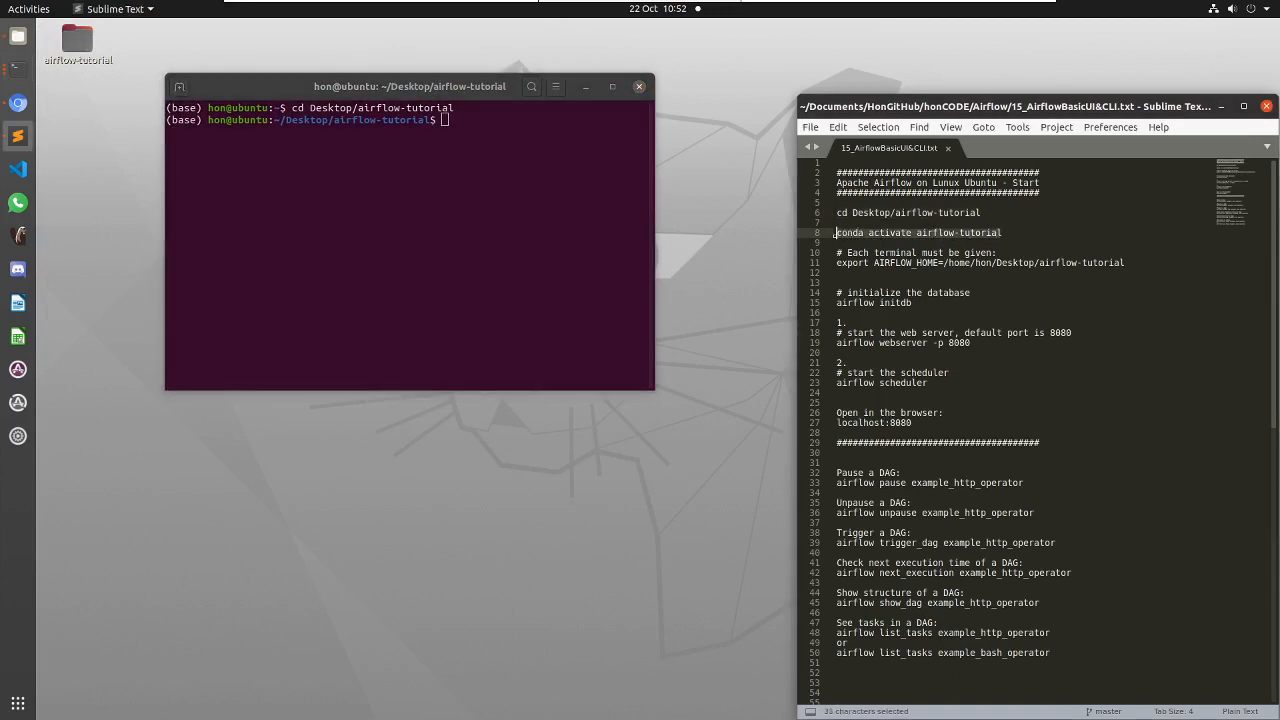
key("ctrl+c")
left_click(516, 165)
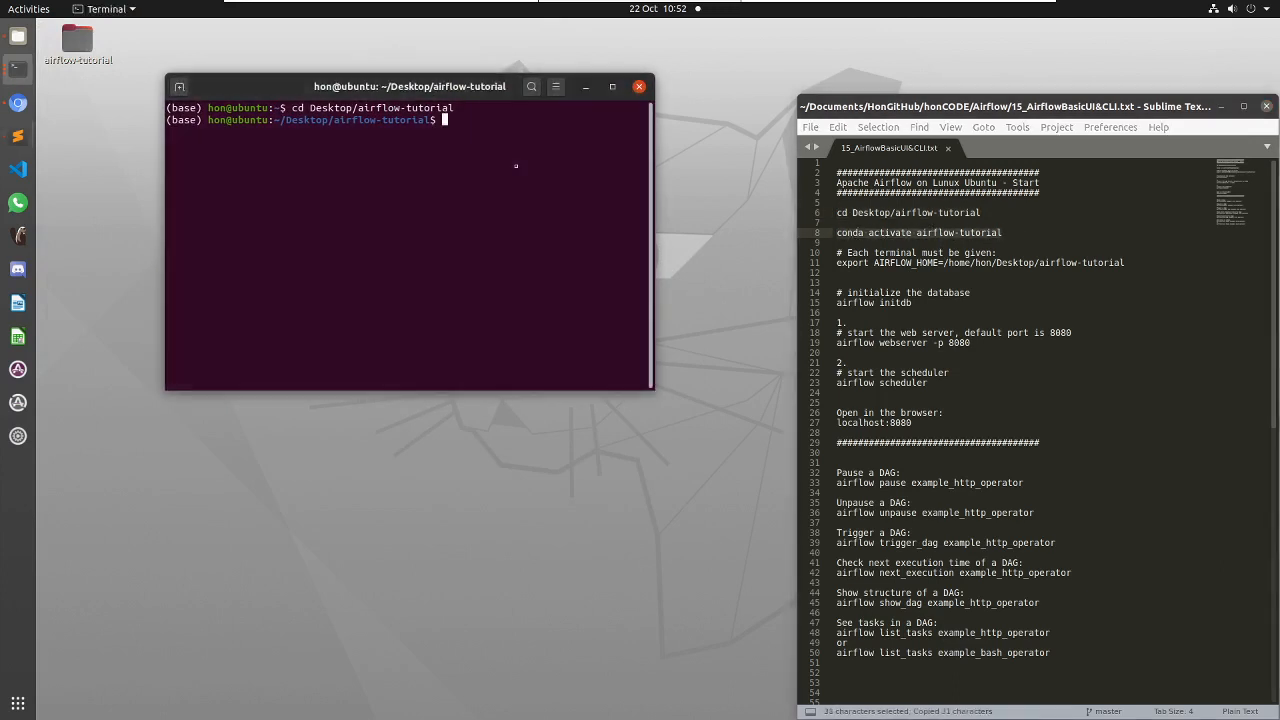
key("ctrl+shift+v")
key("Return")
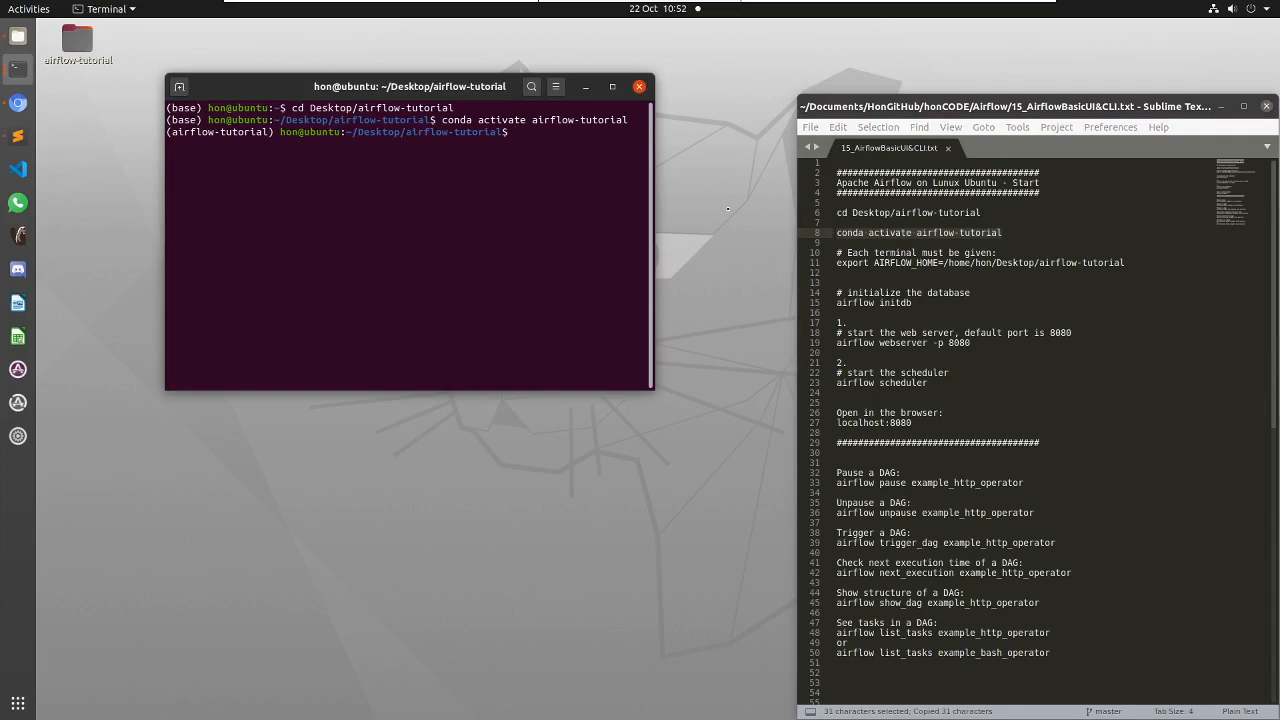
Step: Export AIRFLOW_HOME as the full path of the Desktop/airflow-tutorial folder, using the command from the notes
left_click_drag(1126, 262, 833, 262)
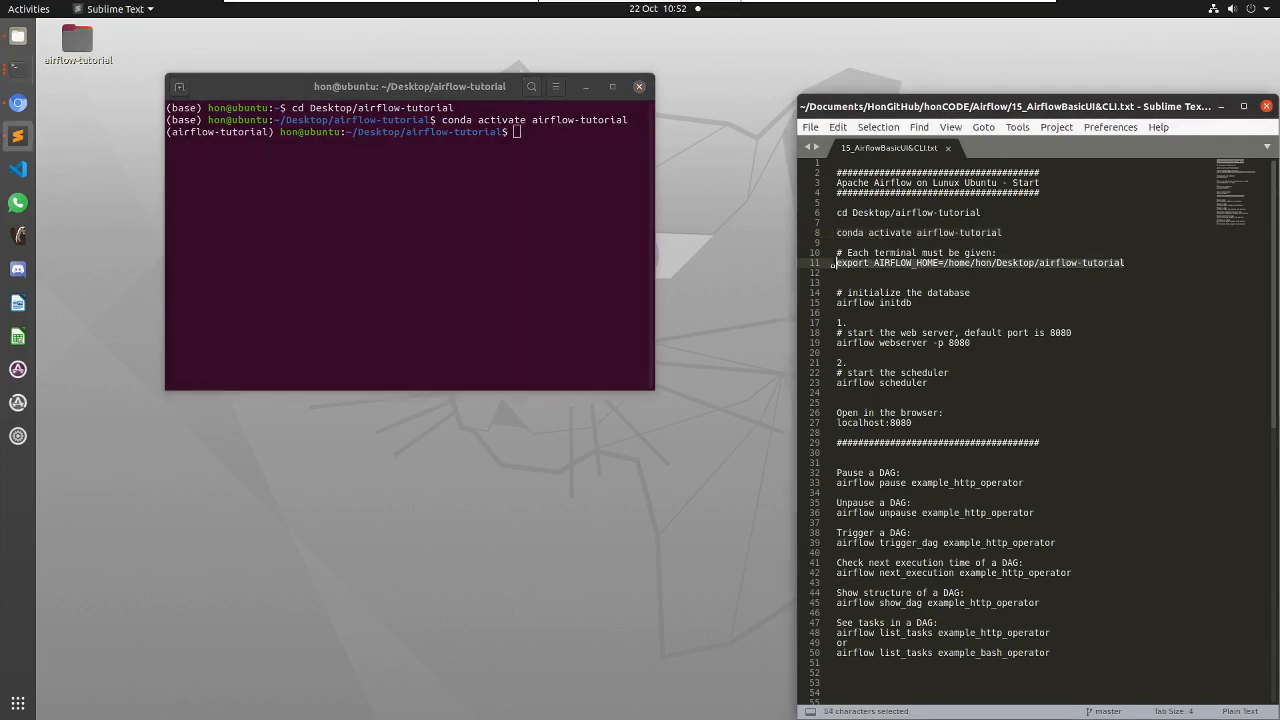
key("ctrl+c")
left_click(601, 210)
key("ctrl+shift+v")
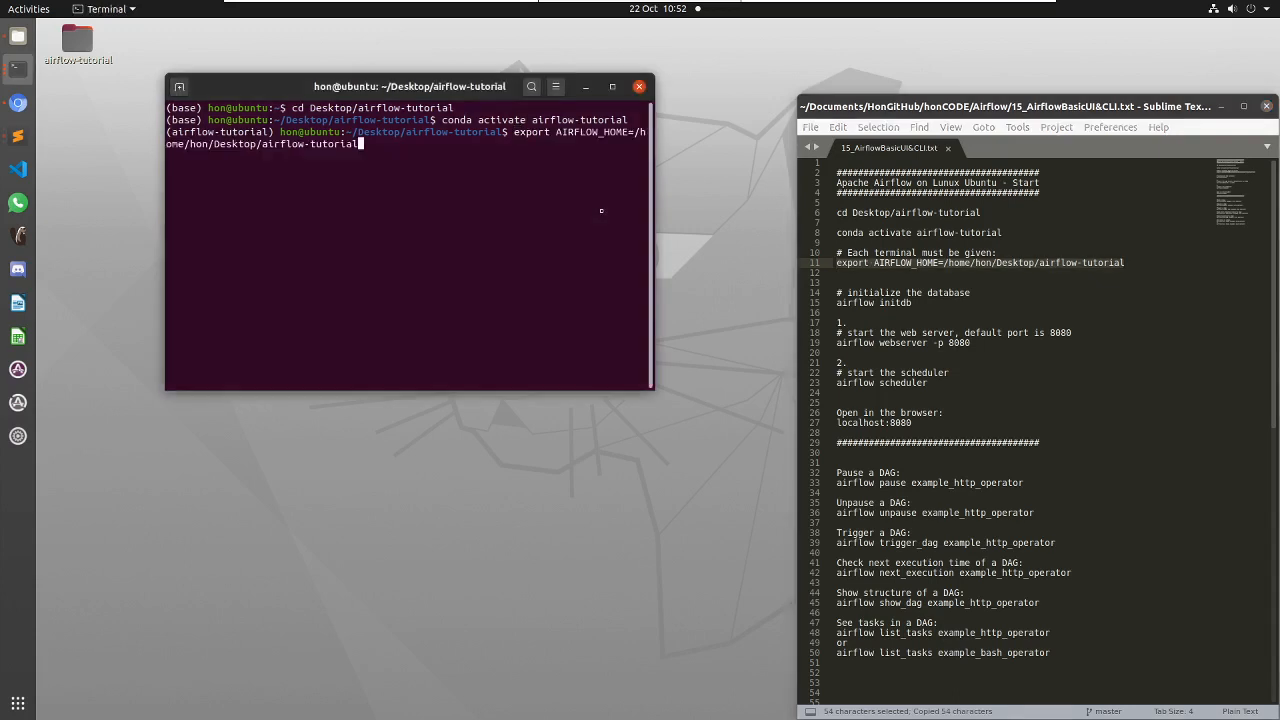
key("Return")
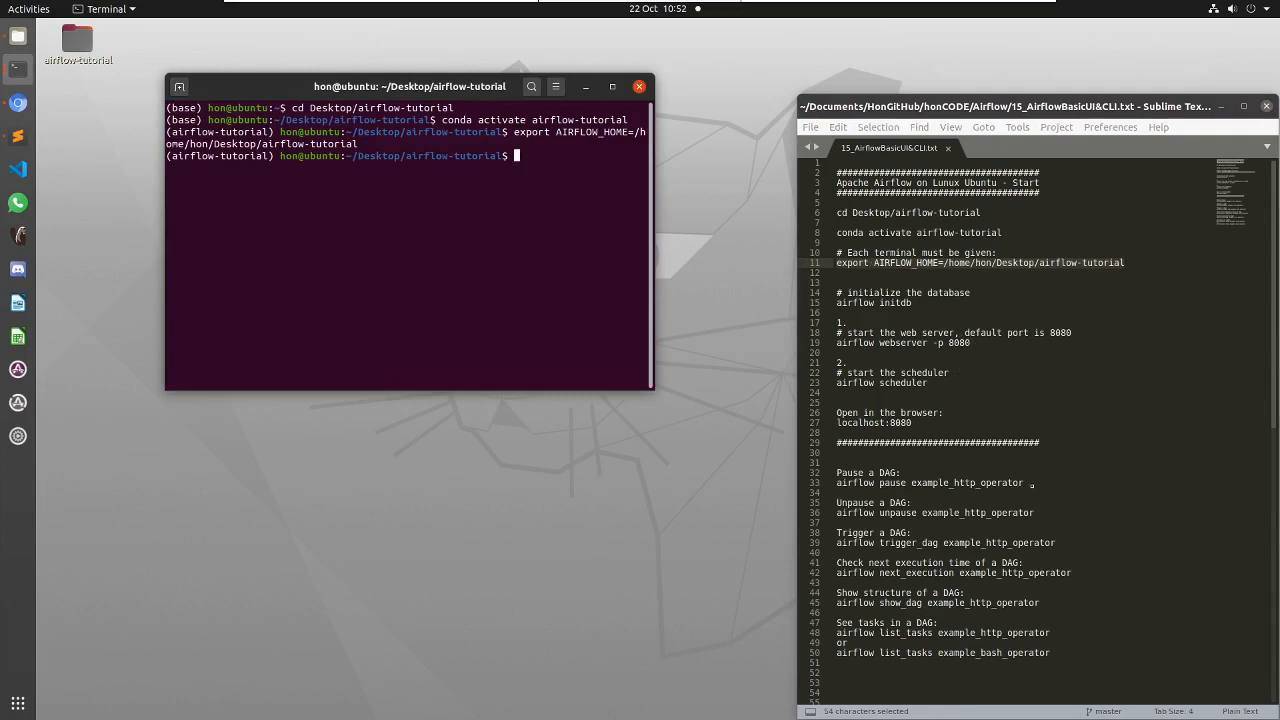
Step: Adapt the notes' pause command to run airflow pause example_bash_operator in the new terminal, and reload the DAGs overview in the browser
left_click_drag(1033, 484, 830, 484)
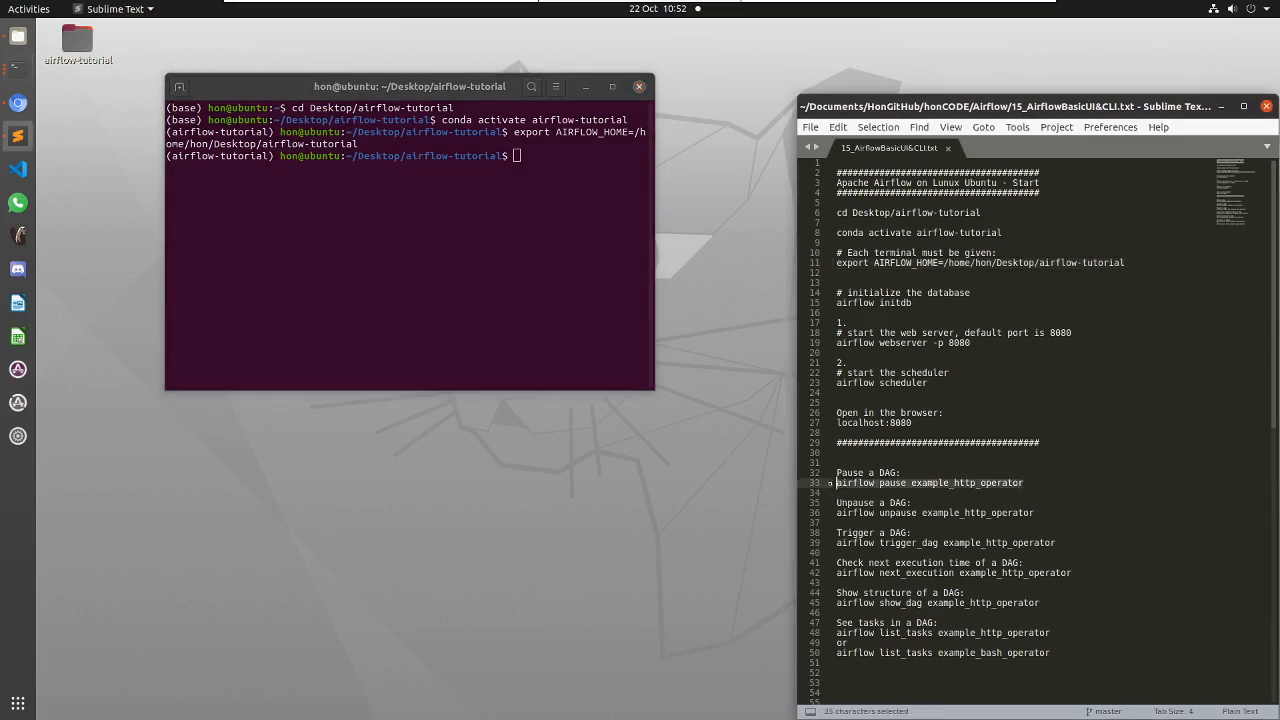
key("ctrl+c")
left_click(18, 102)
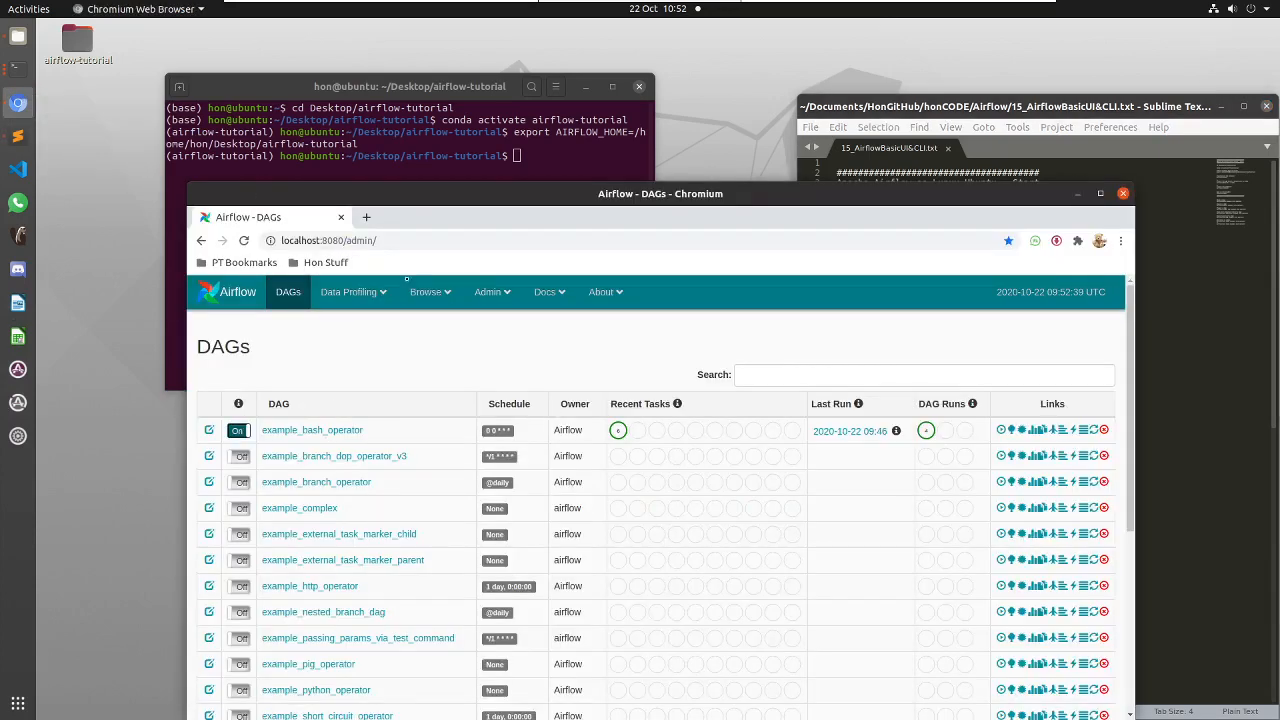
left_click(532, 157)
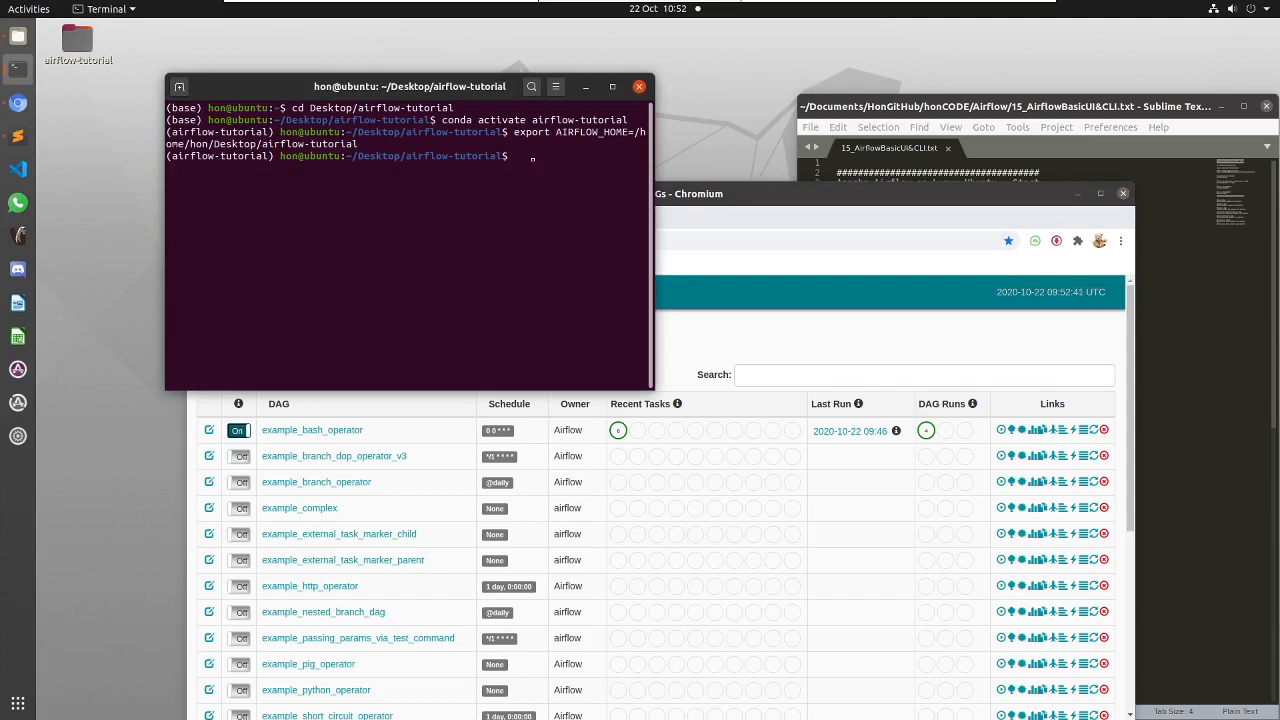
key("ctrl+shift+v")
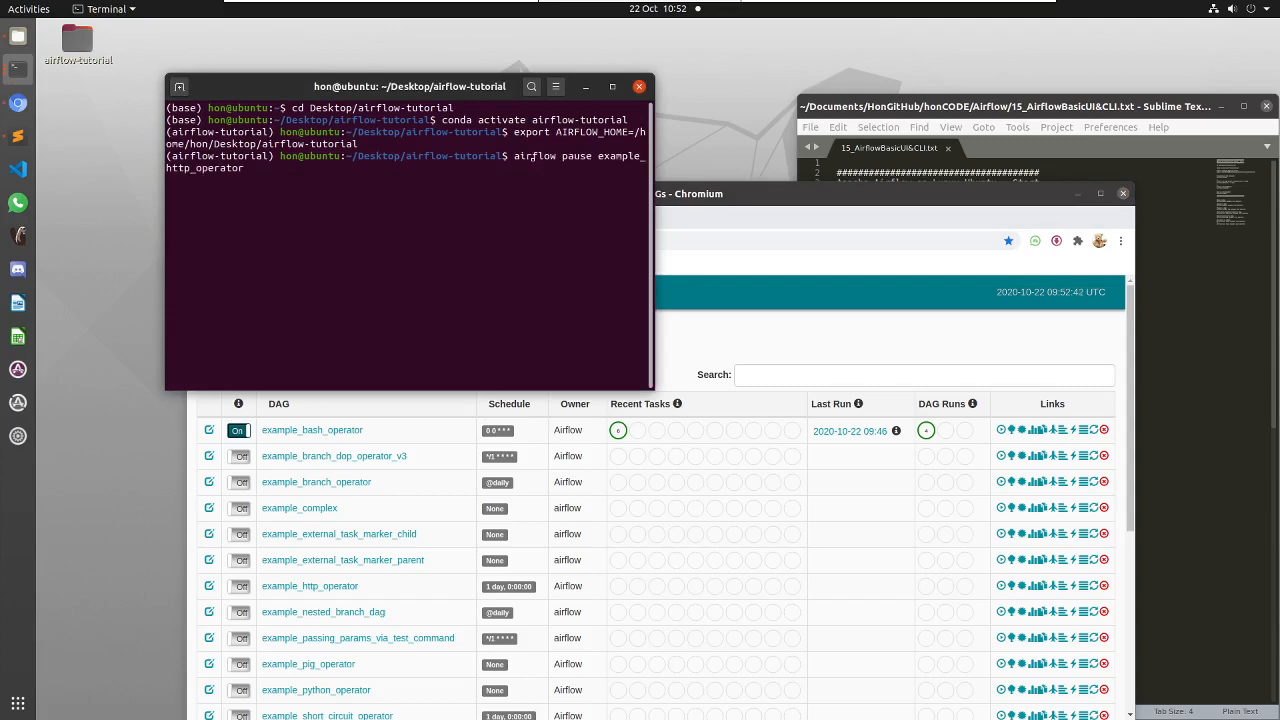
key("Left")
key("Left")
key("Left")
key("Left")
key("Left")
key("Left")
key("Left")
key("Left")
key("Left")
key("BackSpace")
key("BackSpace")
key("BackSpace")
key("BackSpace")
type("bash")
key("Right")
key("Right")
key("Right")
key("Right")
key("Right")
key("Right")
key("Right")
key("Right")
key("Right")
key("Return")
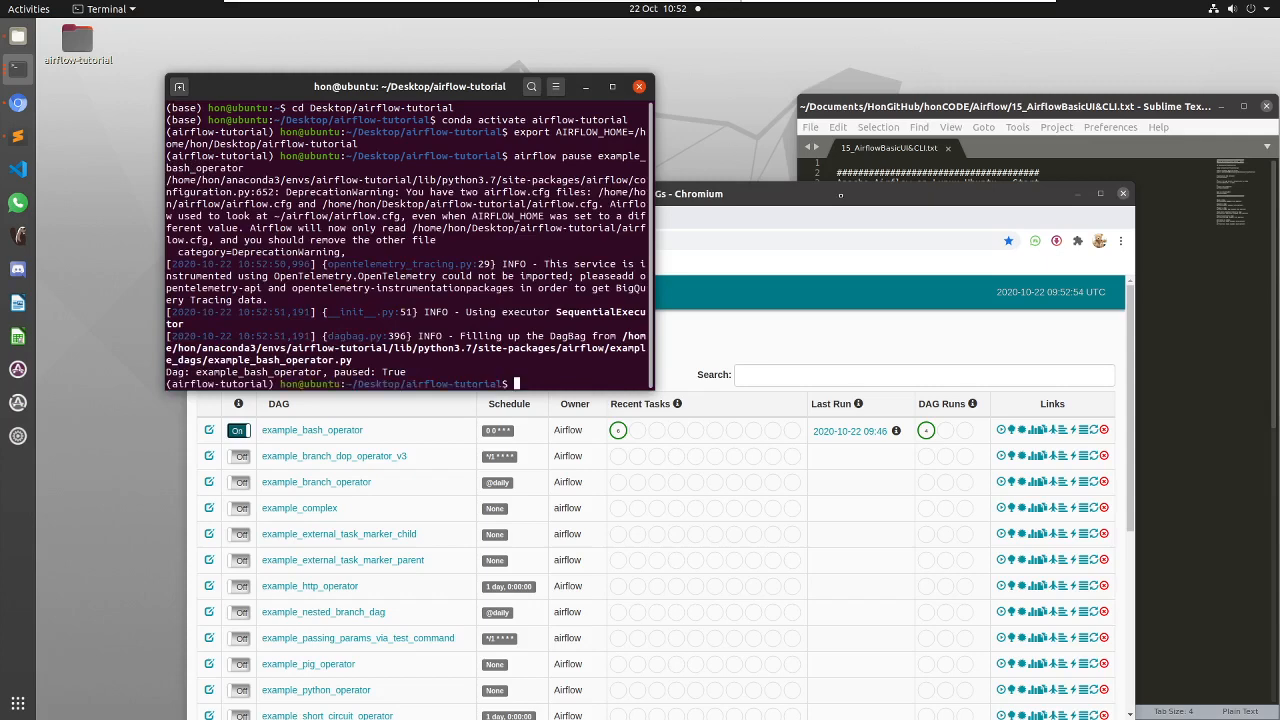
key("alt+Tab")
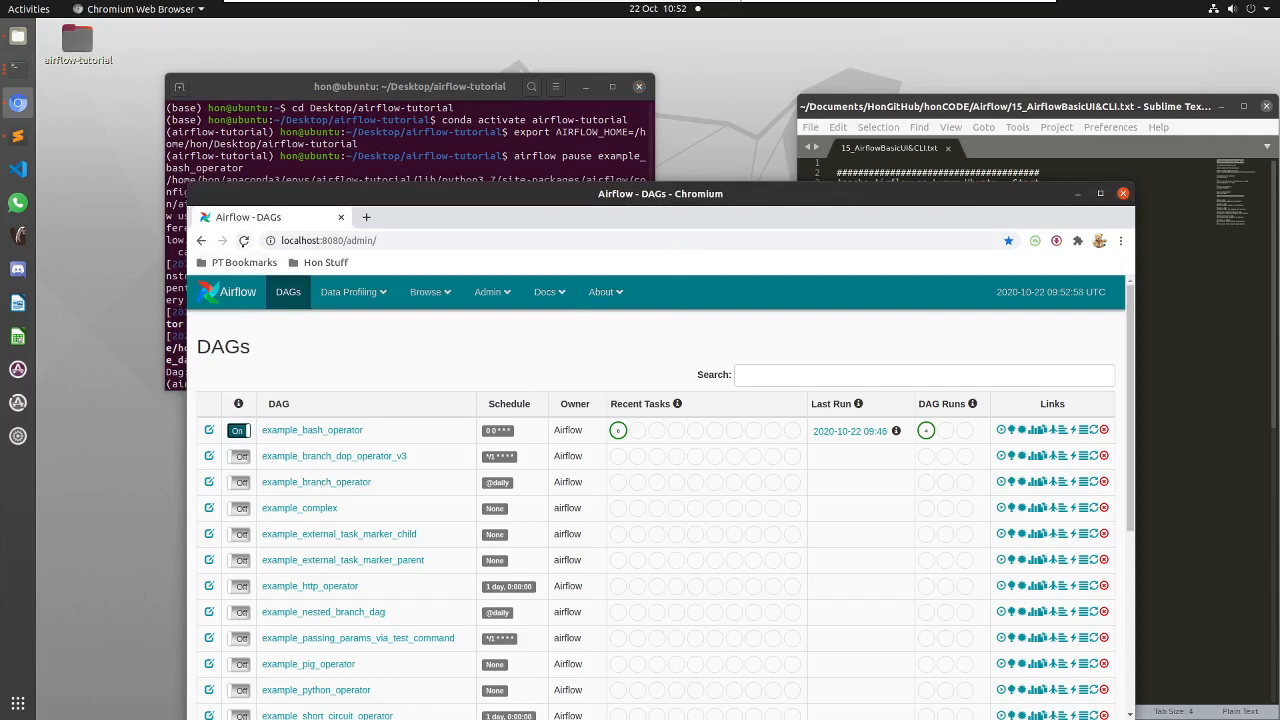
left_click(243, 240)
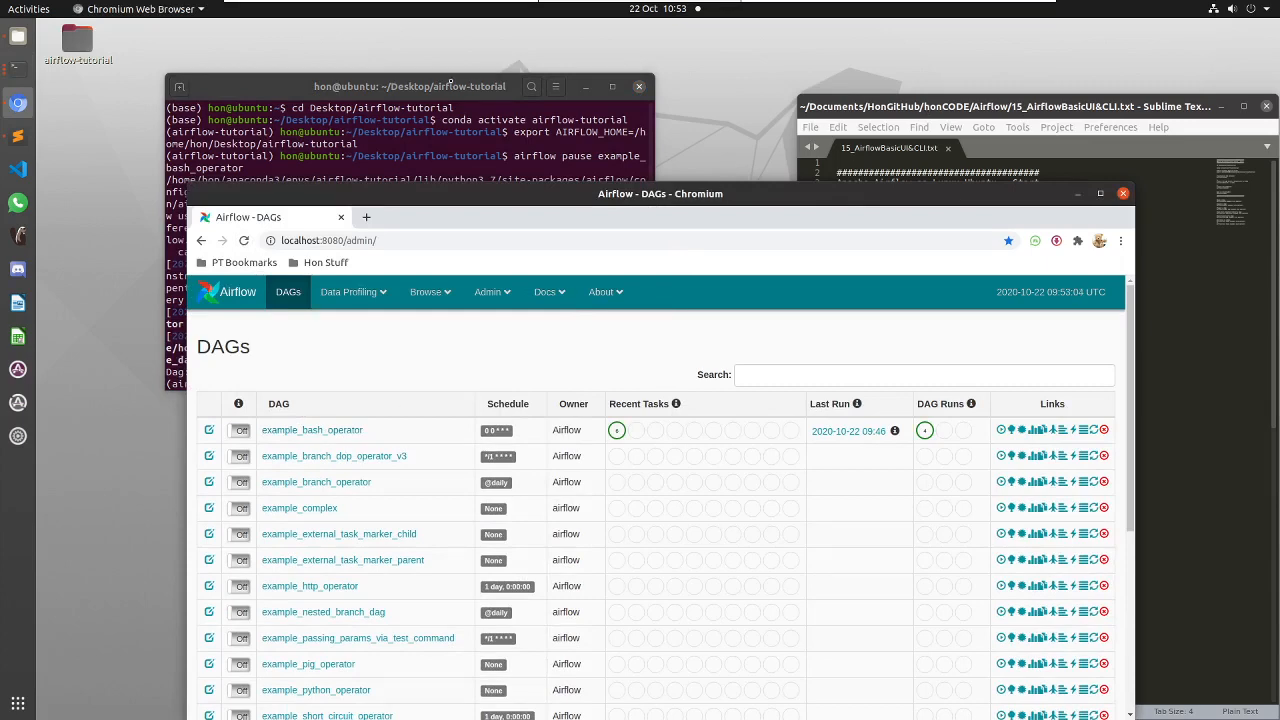
Step: Run the notes' command airflow unpause example_http_operator in the terminal, and reload the DAGs overview in the browser
left_click(437, 89)
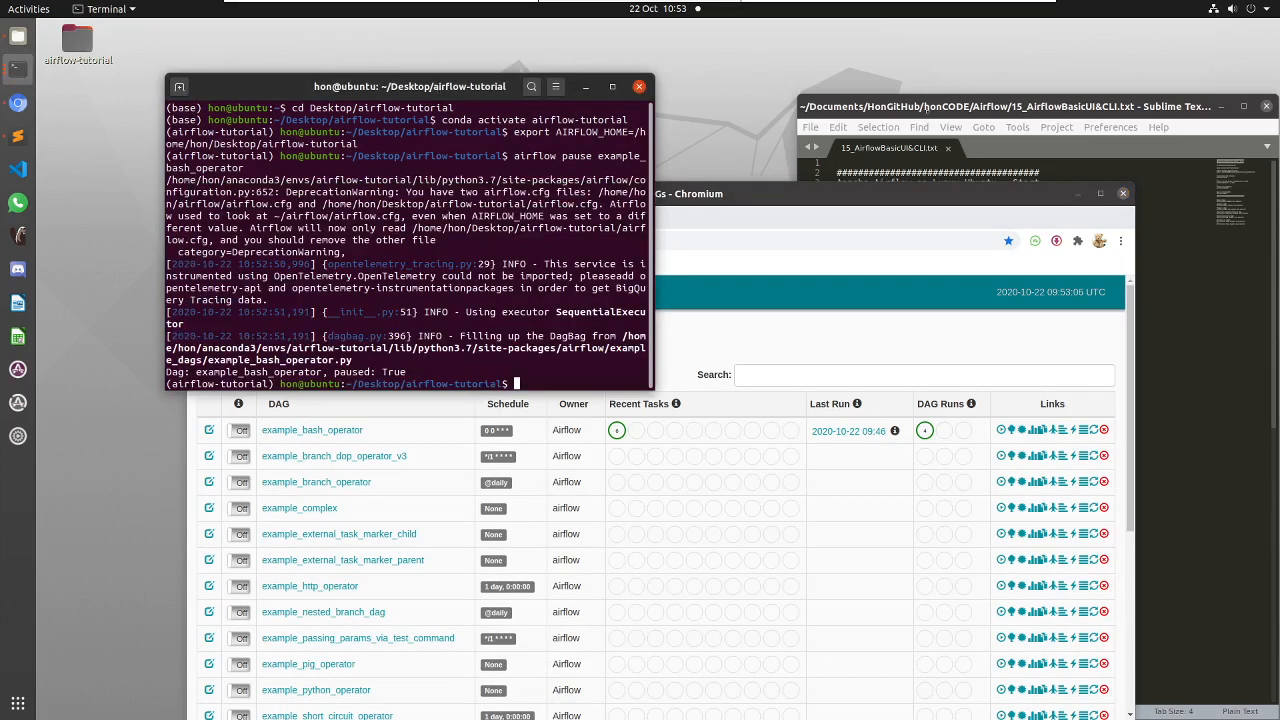
left_click(925, 107)
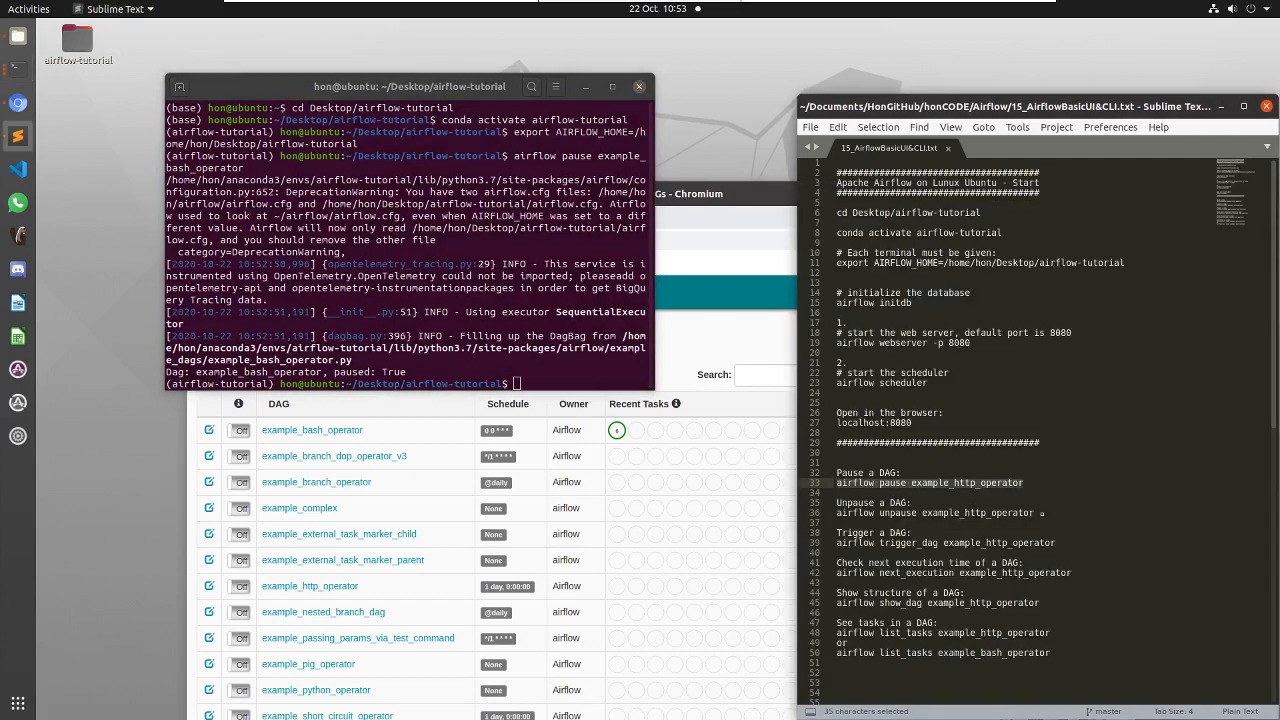
left_click_drag(1040, 513, 835, 513)
key("ctrl+c")
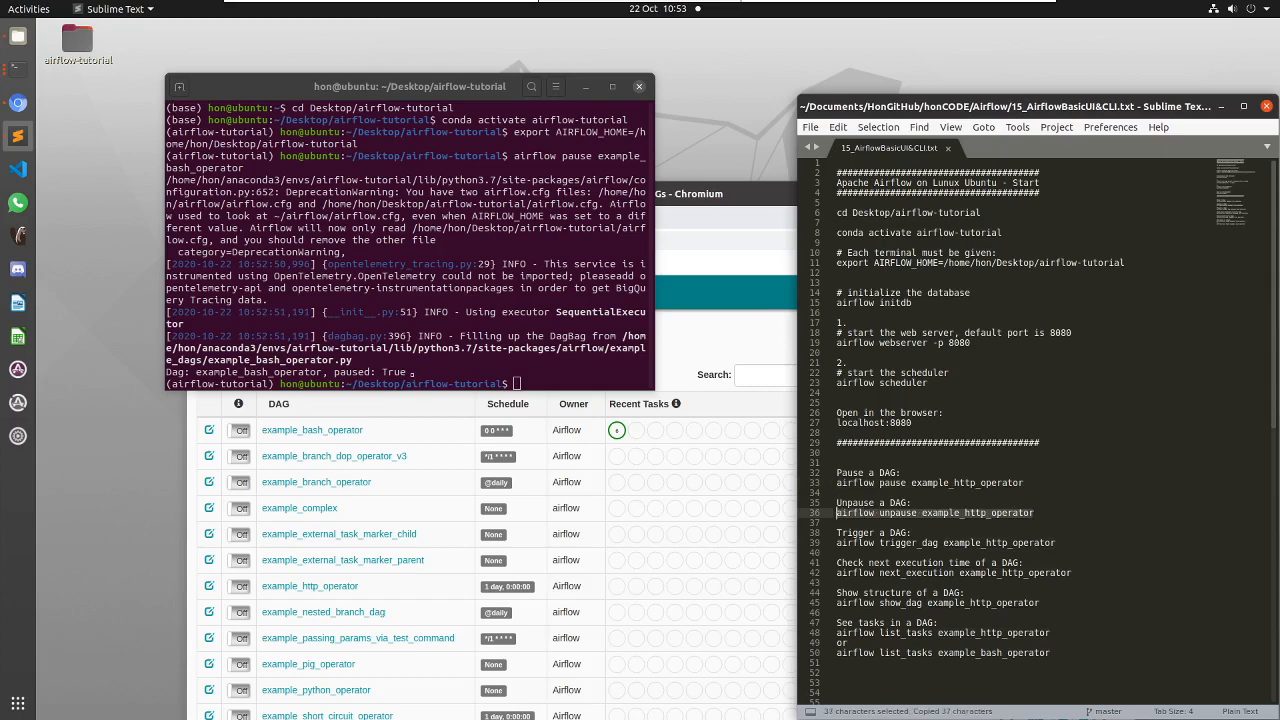
left_click(530, 383)
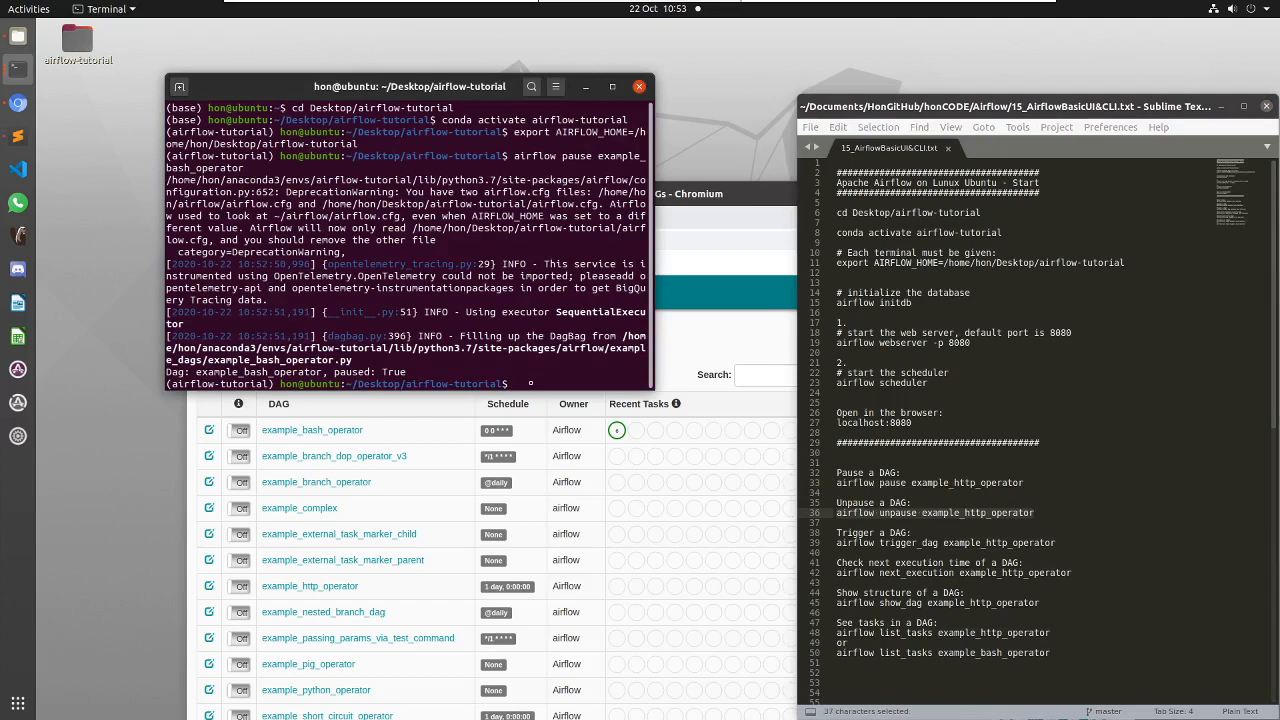
key("ctrl+shift+v")
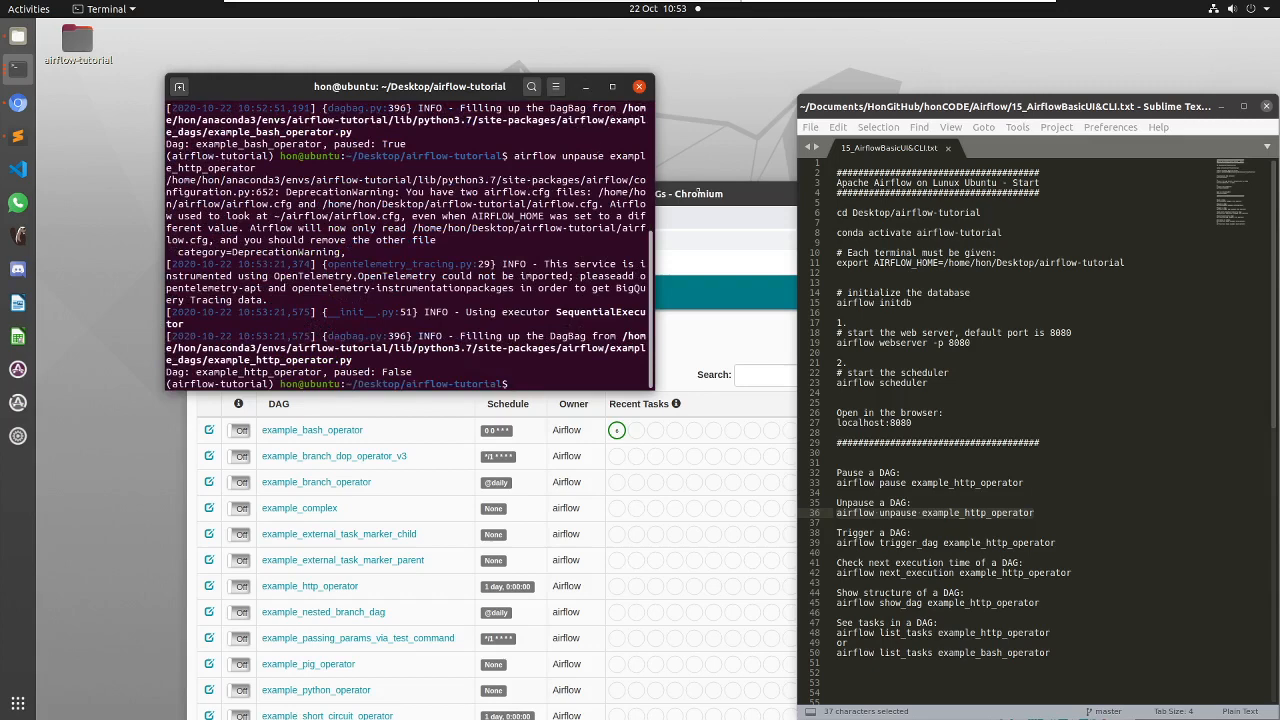
left_click(705, 193)
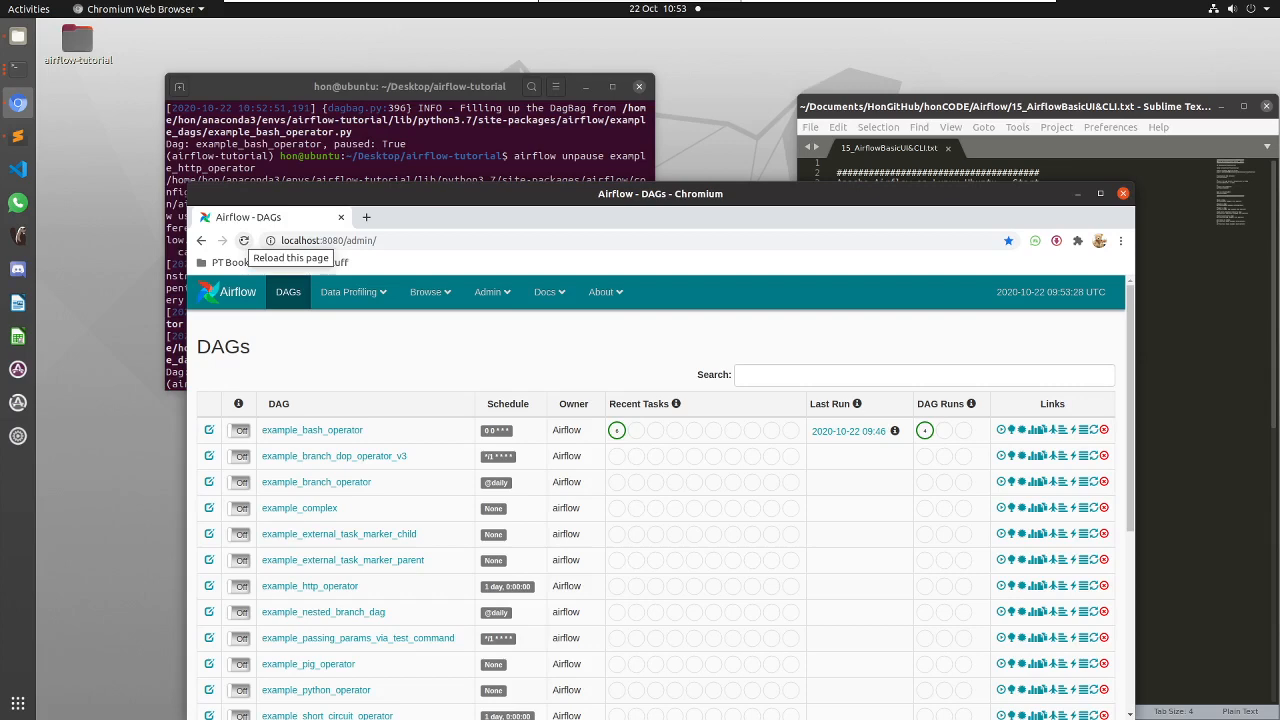
left_click(244, 240)
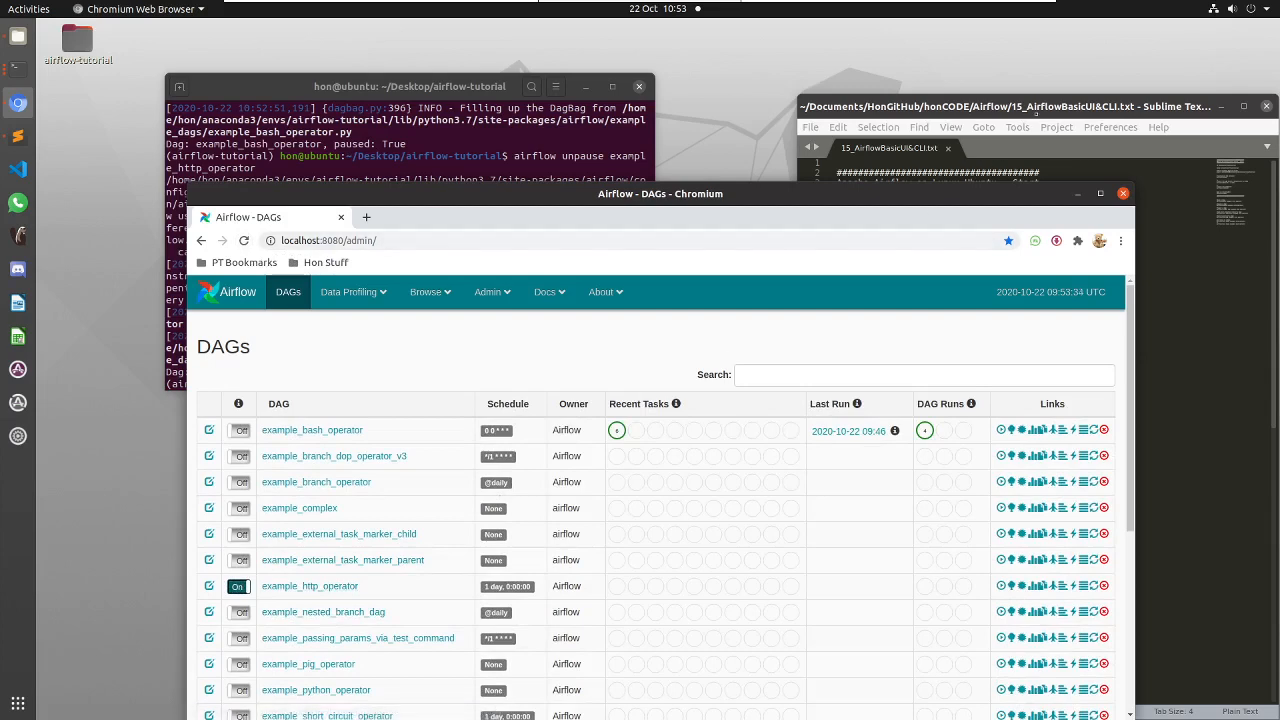
Step: Trigger a run of example_http_operator from the terminal with the notes' command airflow trigger_dag example_http_operator
left_click(1045, 107)
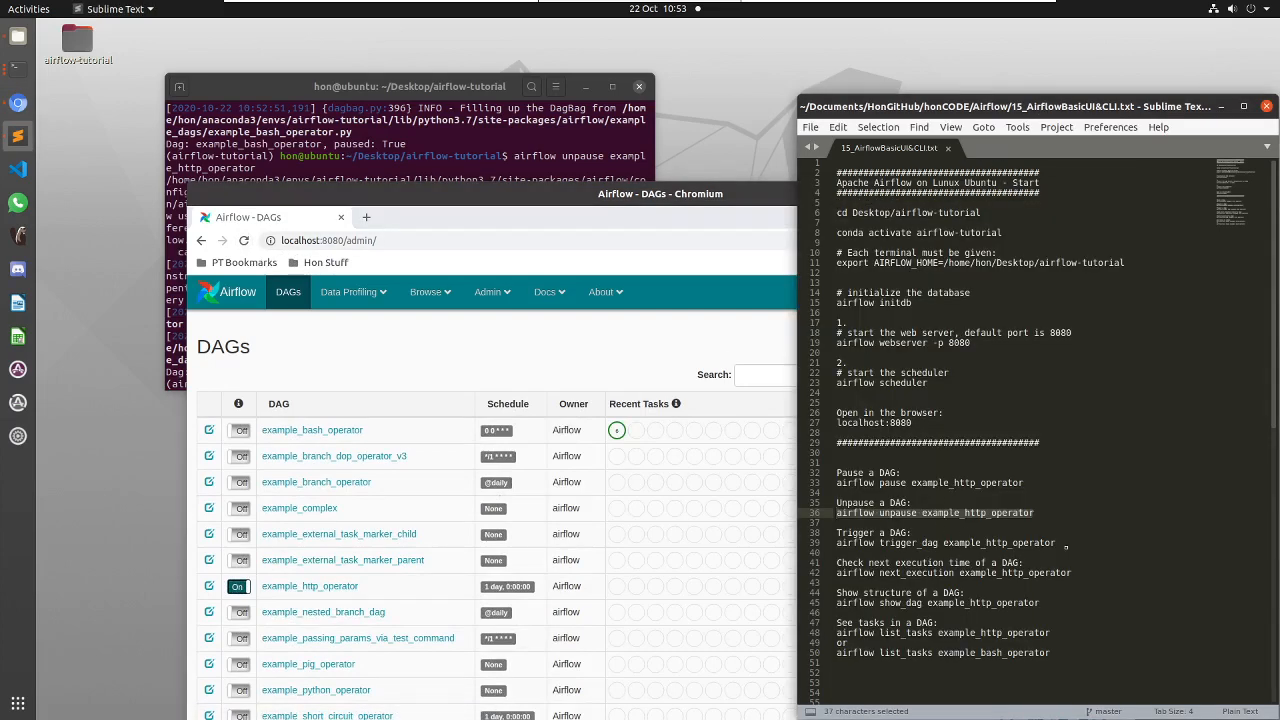
left_click_drag(1063, 545, 834, 543)
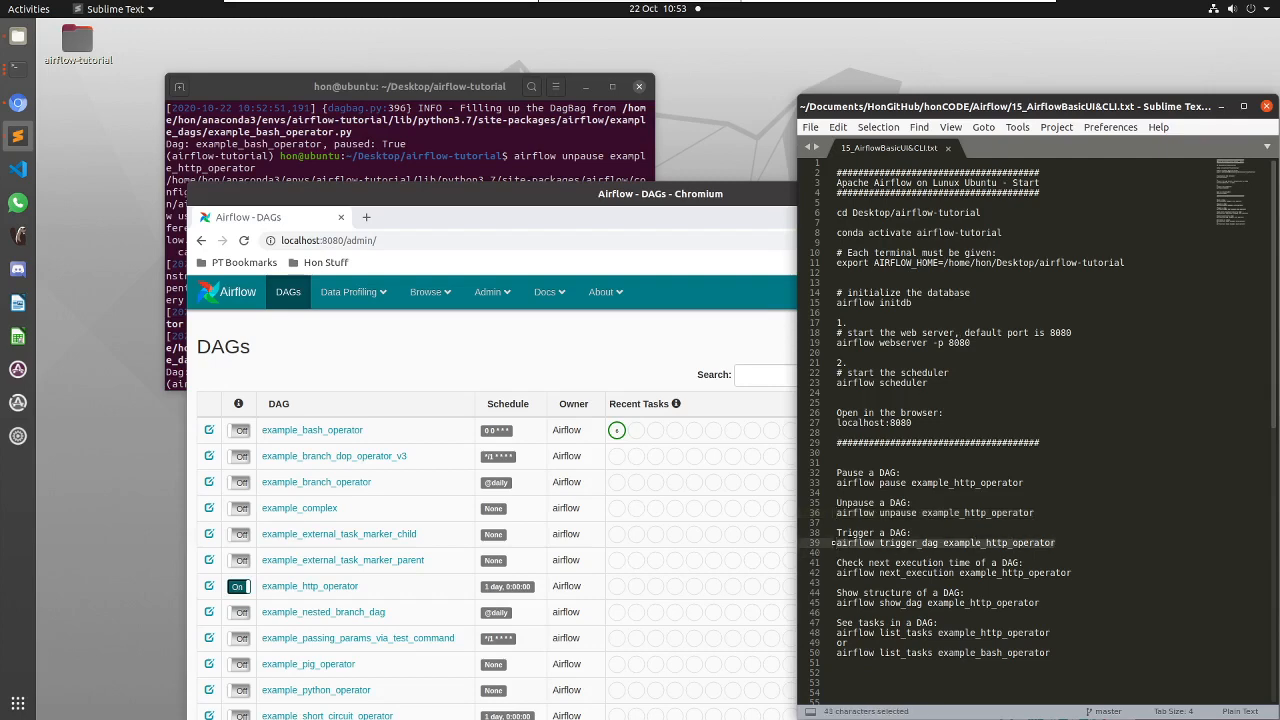
key("ctrl+c")
left_click(428, 170)
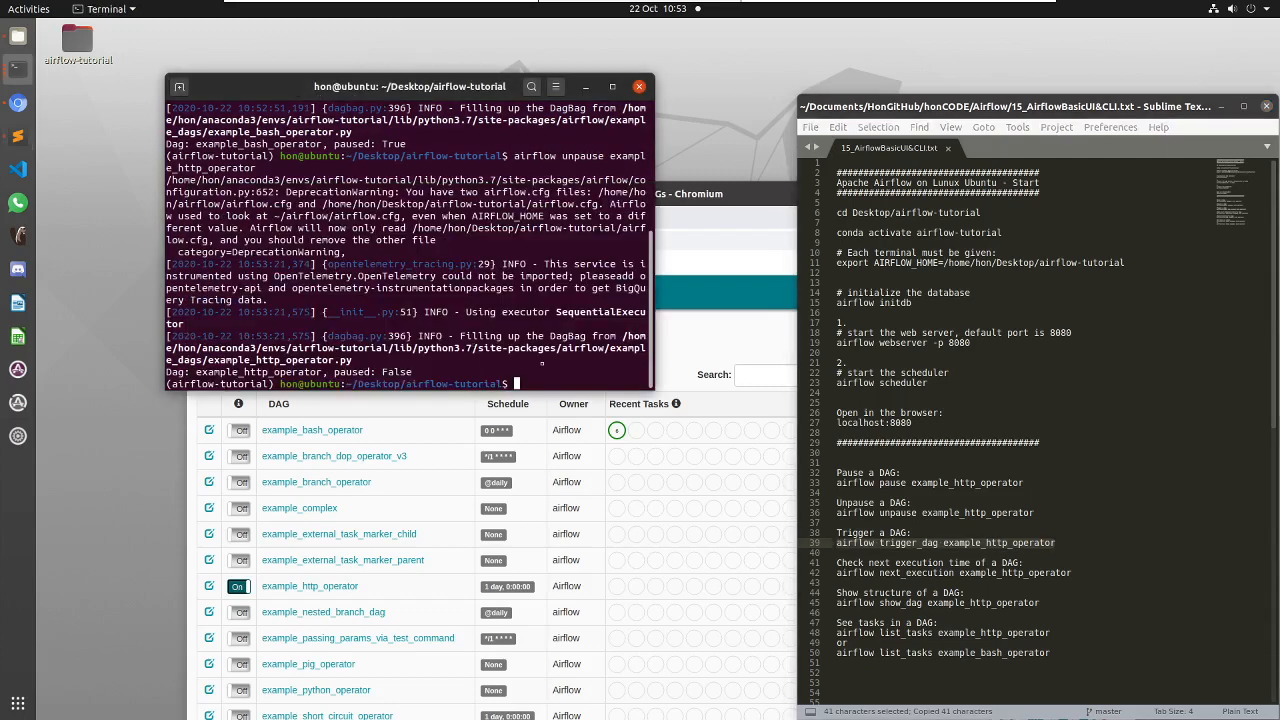
key("ctrl+shift+v")
key("Return")
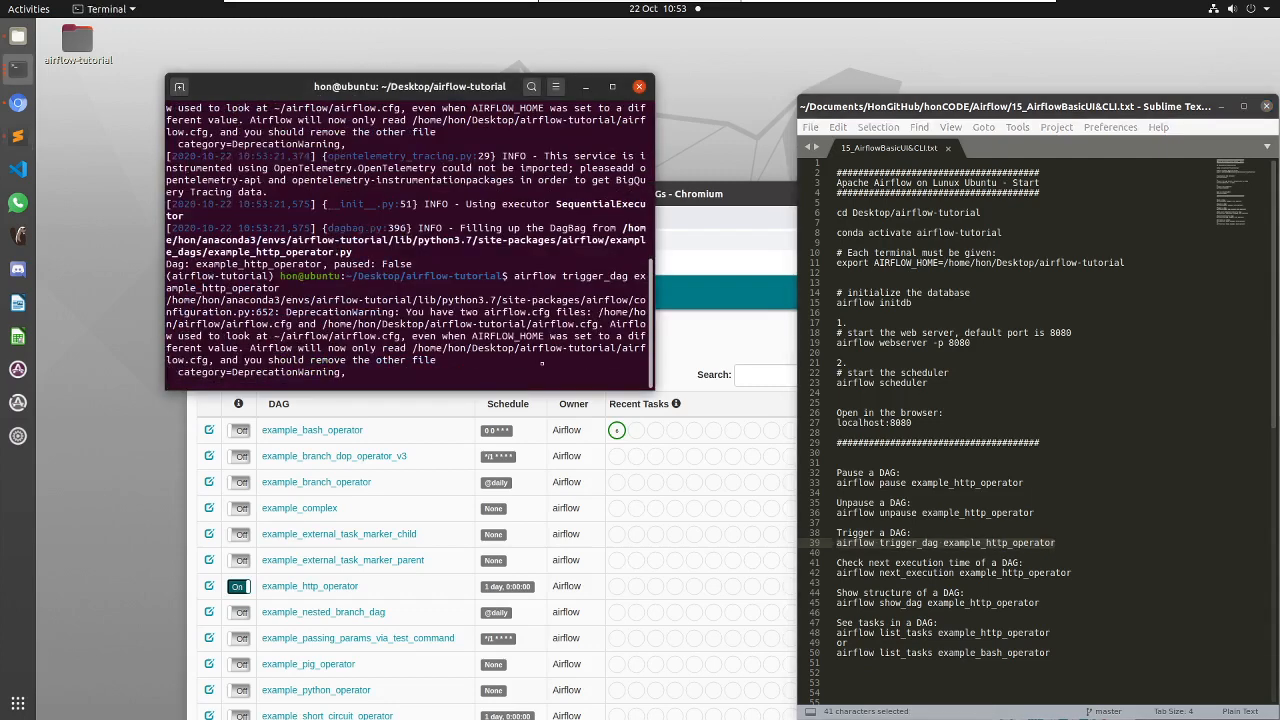
Step: Shift the terminal and browser windows slightly up and to the left, and reload the DAGs overview to check the triggered run
left_click_drag(275, 86, 219, 52)
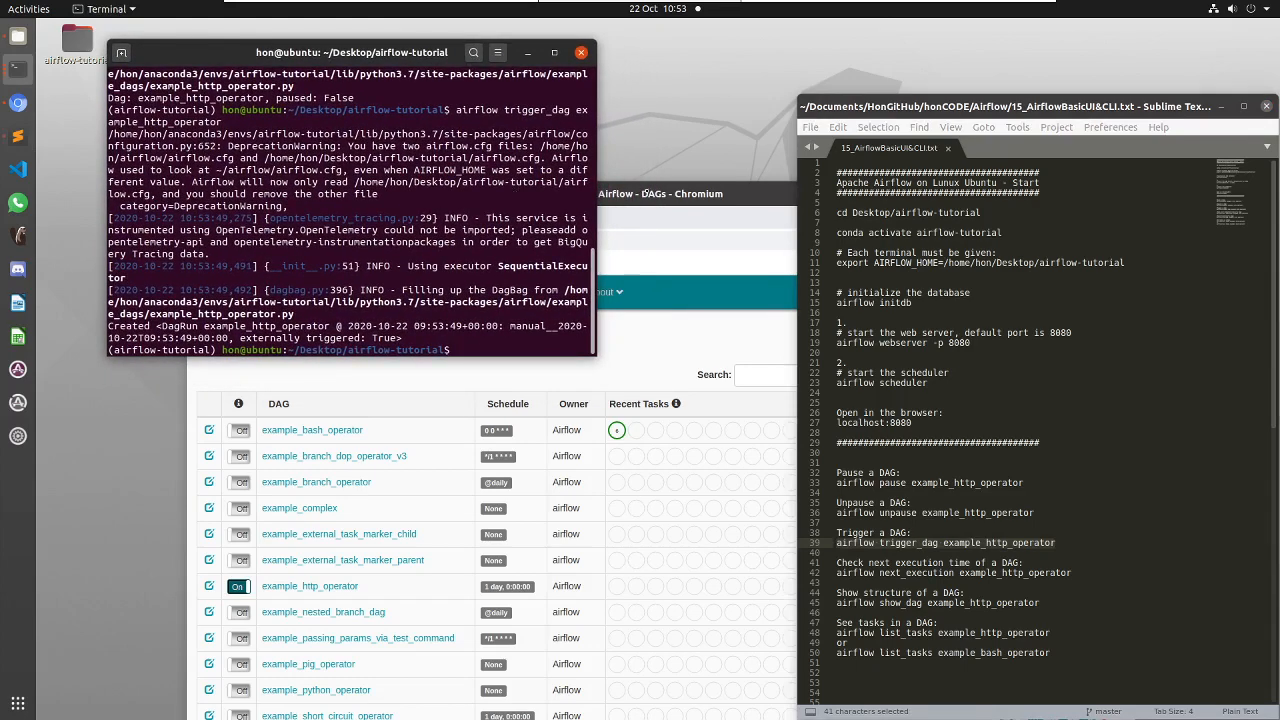
left_click(672, 194)
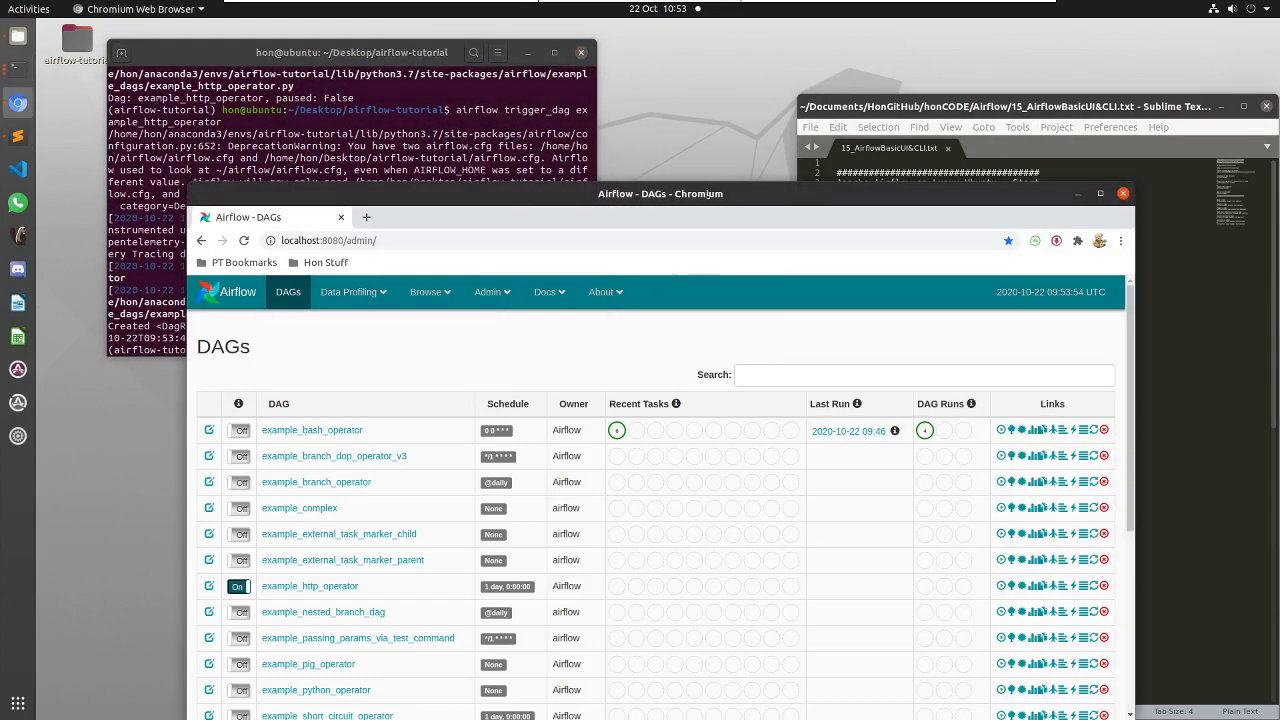
left_click_drag(707, 194, 686, 188)
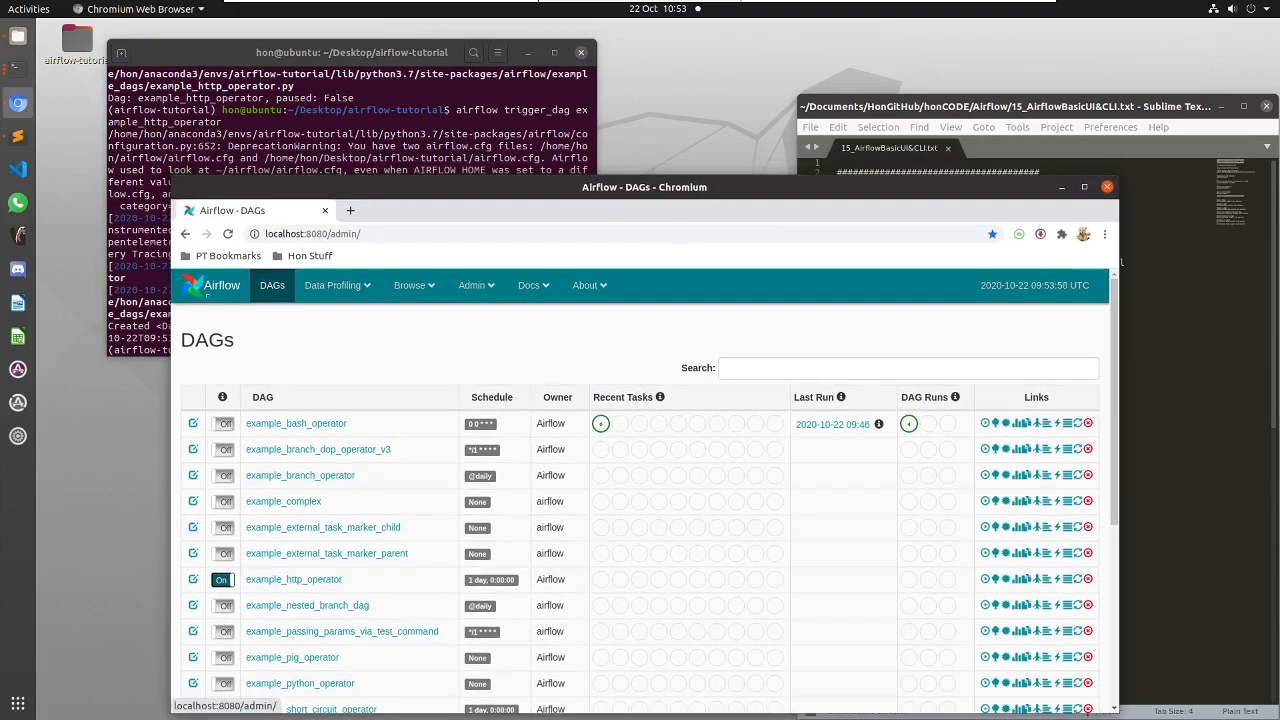
left_click(228, 234)
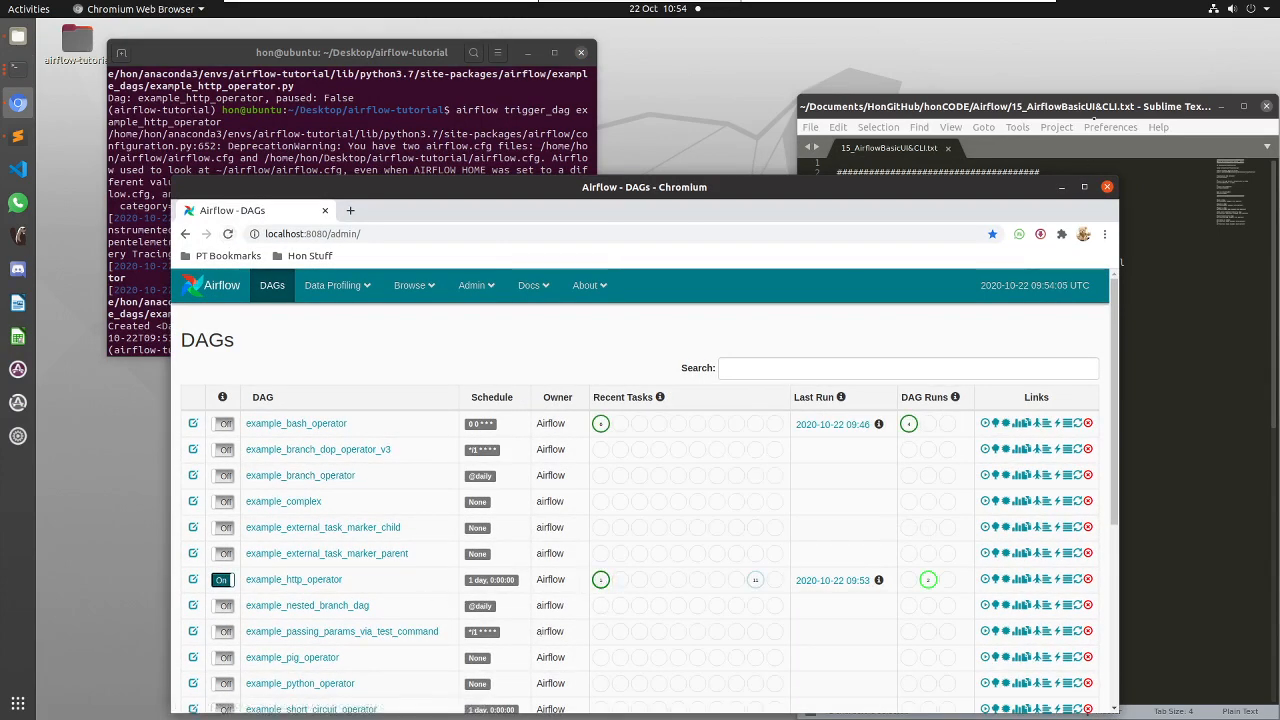
Step: Check the next execution time with airflow next_execution example_http_operator from the notes, reading the output in the maximized terminal before restoring its size
left_click(1090, 107)
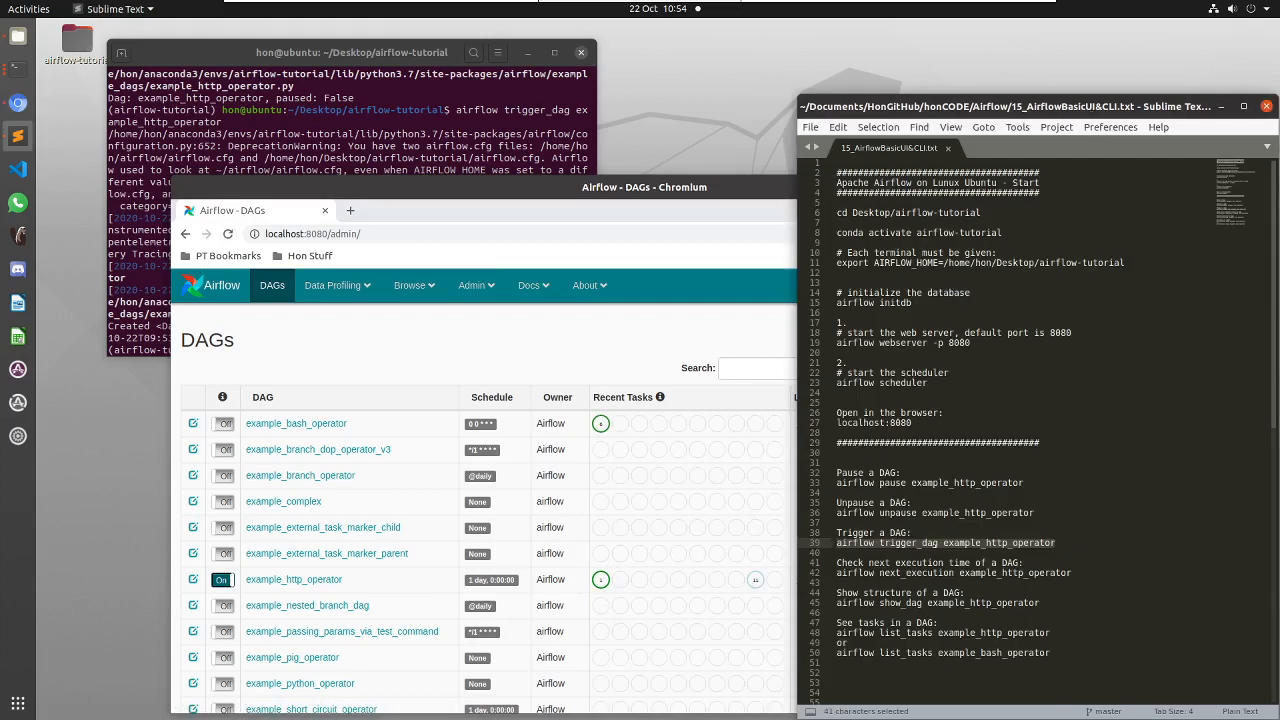
left_click_drag(1079, 574, 832, 573)
key("ctrl+c")
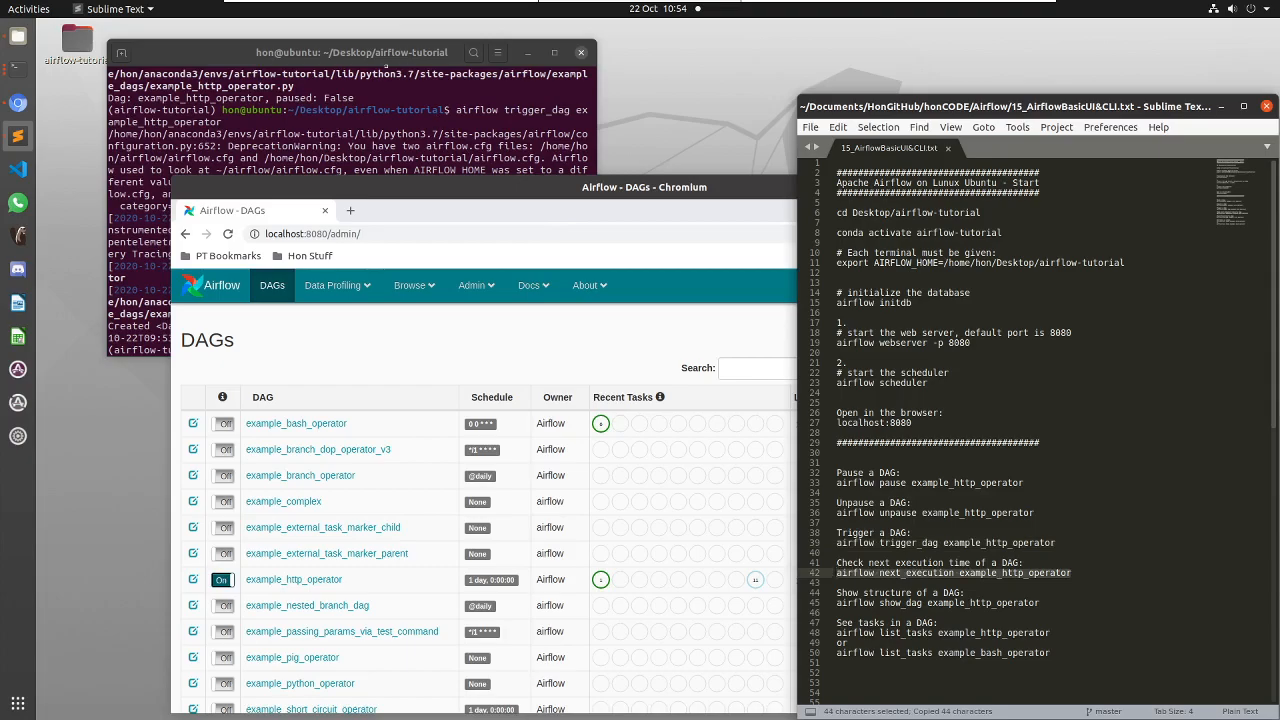
double_click(381, 55)
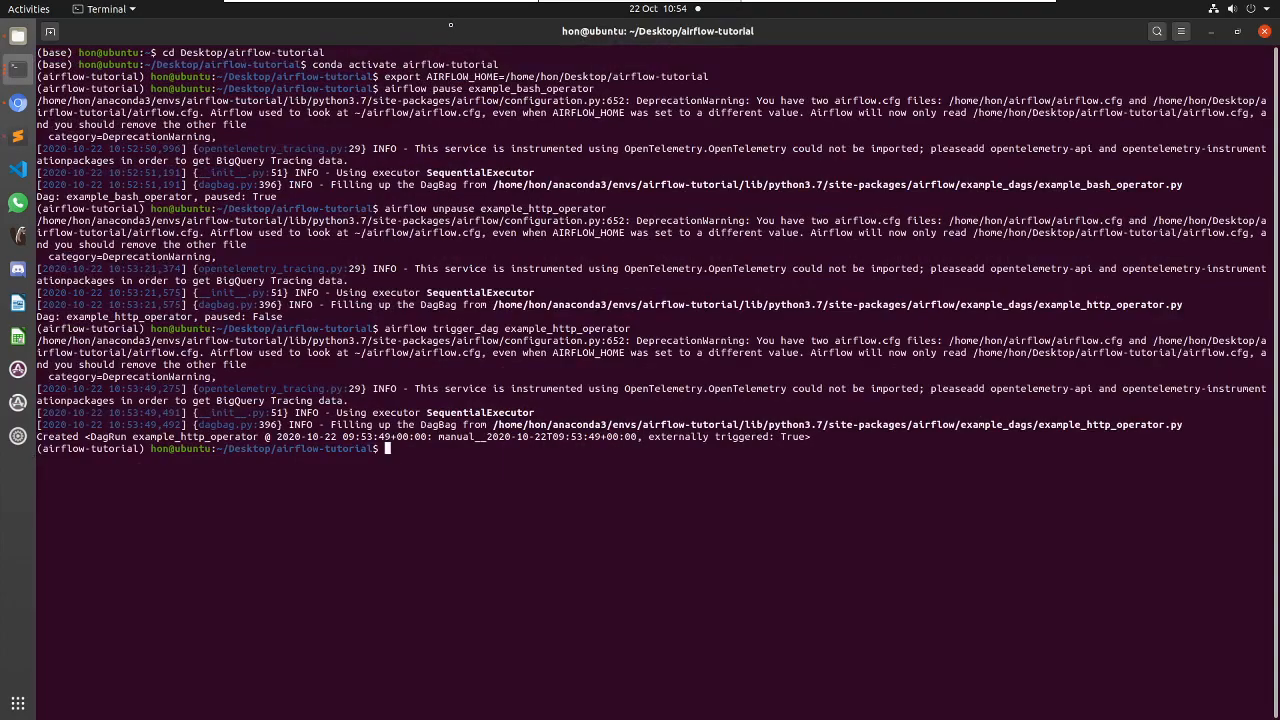
double_click(450, 27)
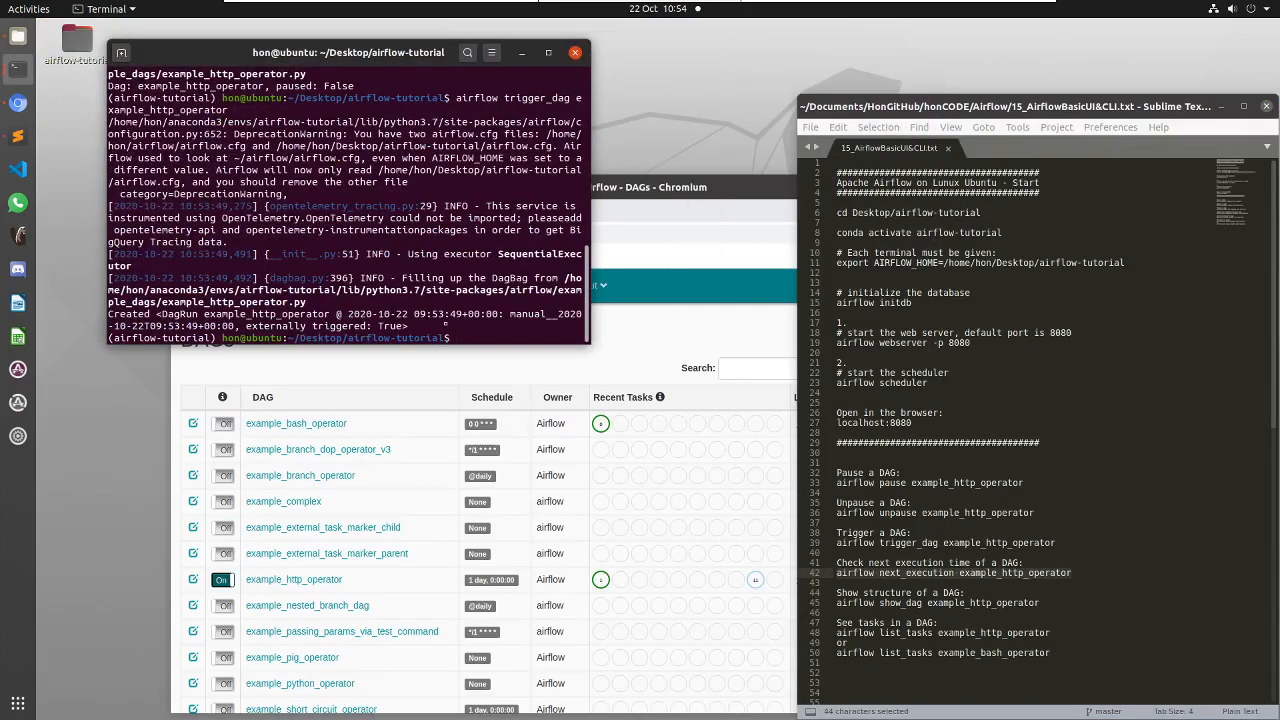
key("ctrl+shift+v")
key("Return")
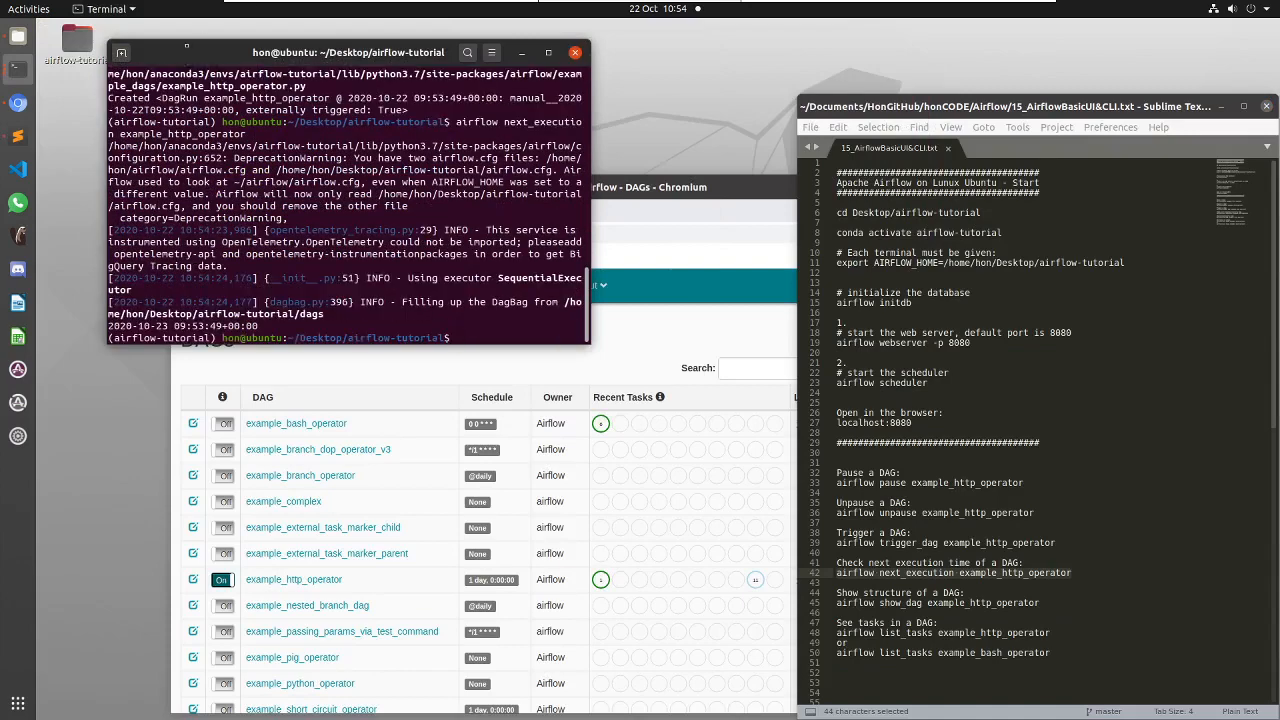
double_click(185, 55)
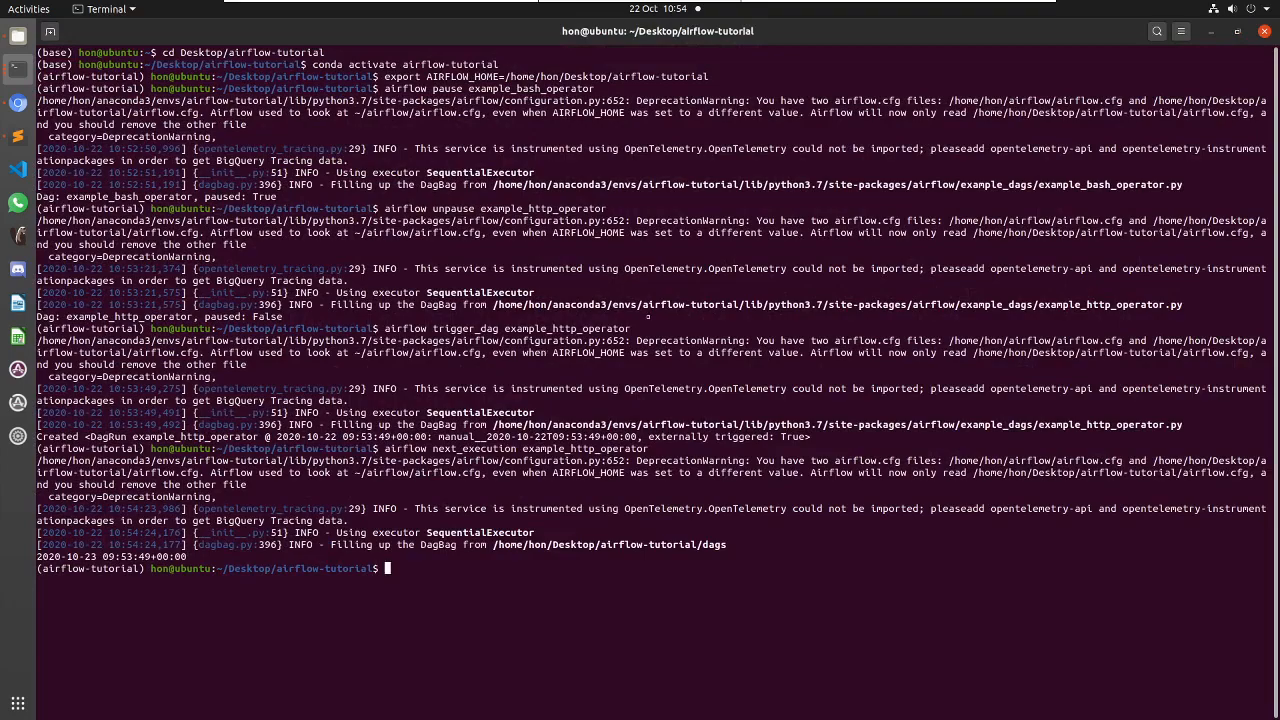
double_click(957, 42)
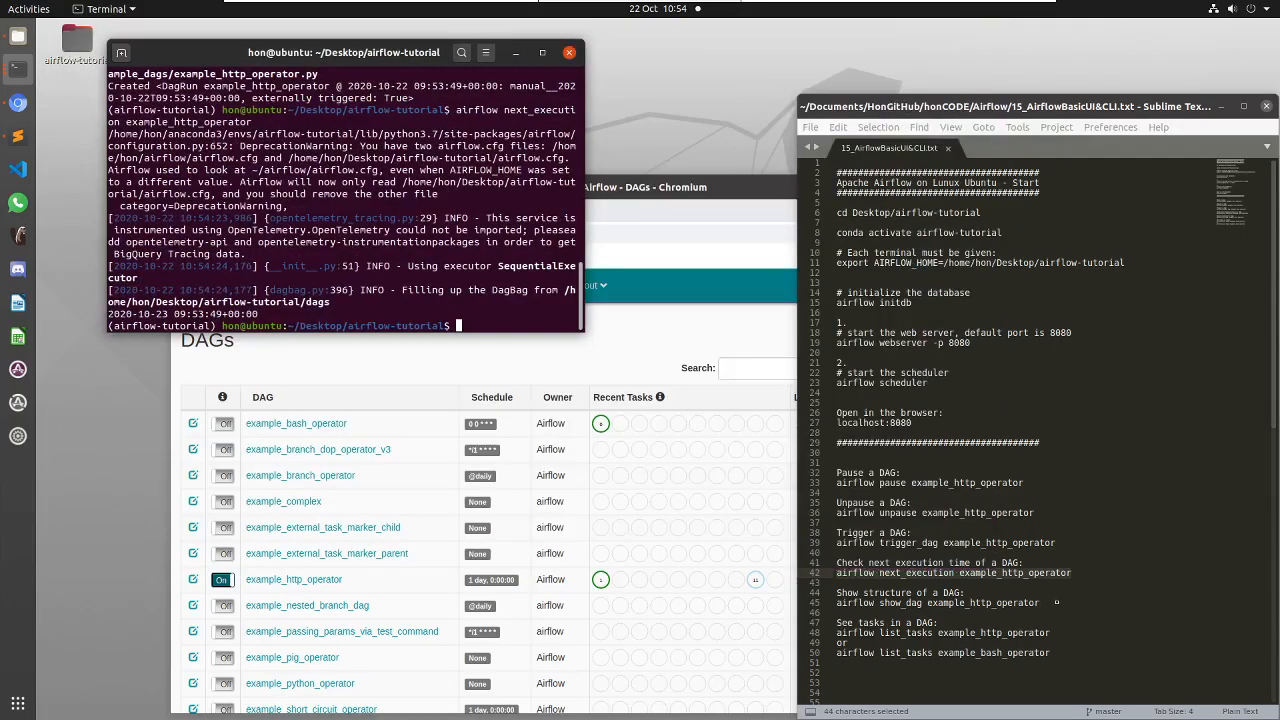
Step: Show the DAG structure with airflow show_dag example_http_operator from the notes, and examine the output in the temporarily maximized terminal
left_click_drag(1052, 604, 941, 611)
left_click_drag(851, 611, 832, 603)
key("ctrl+c")
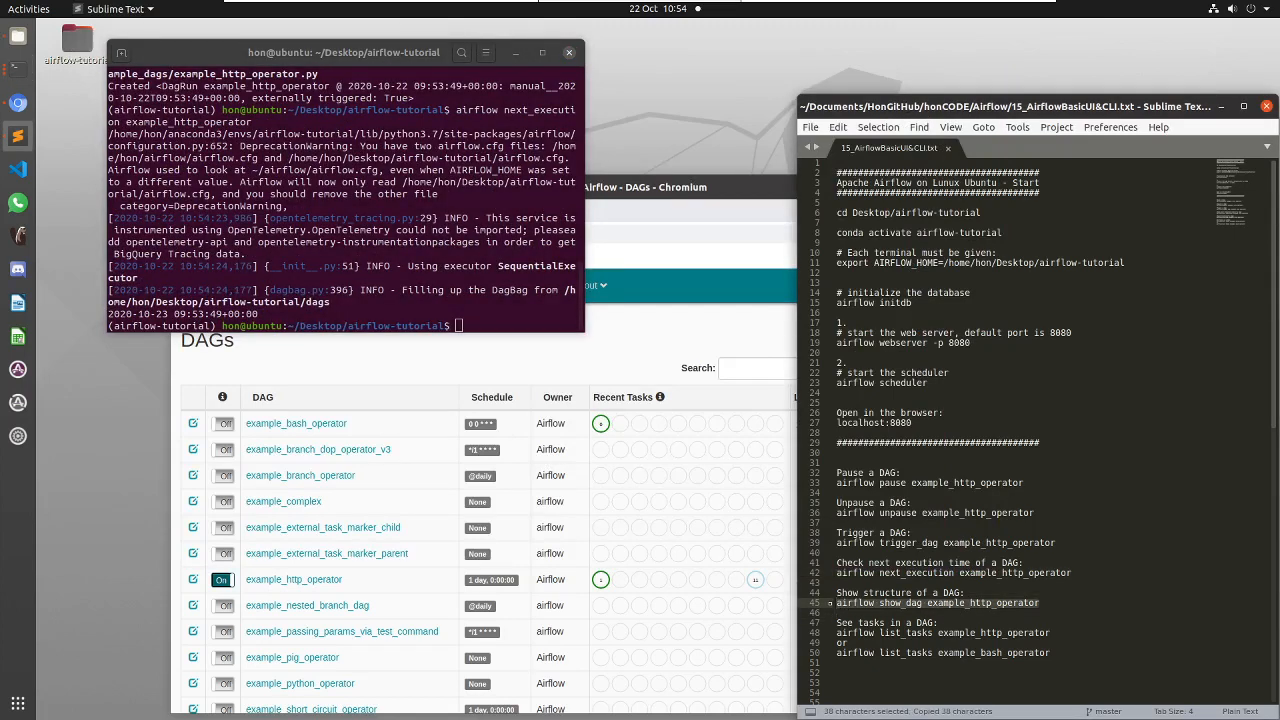
left_click(476, 325)
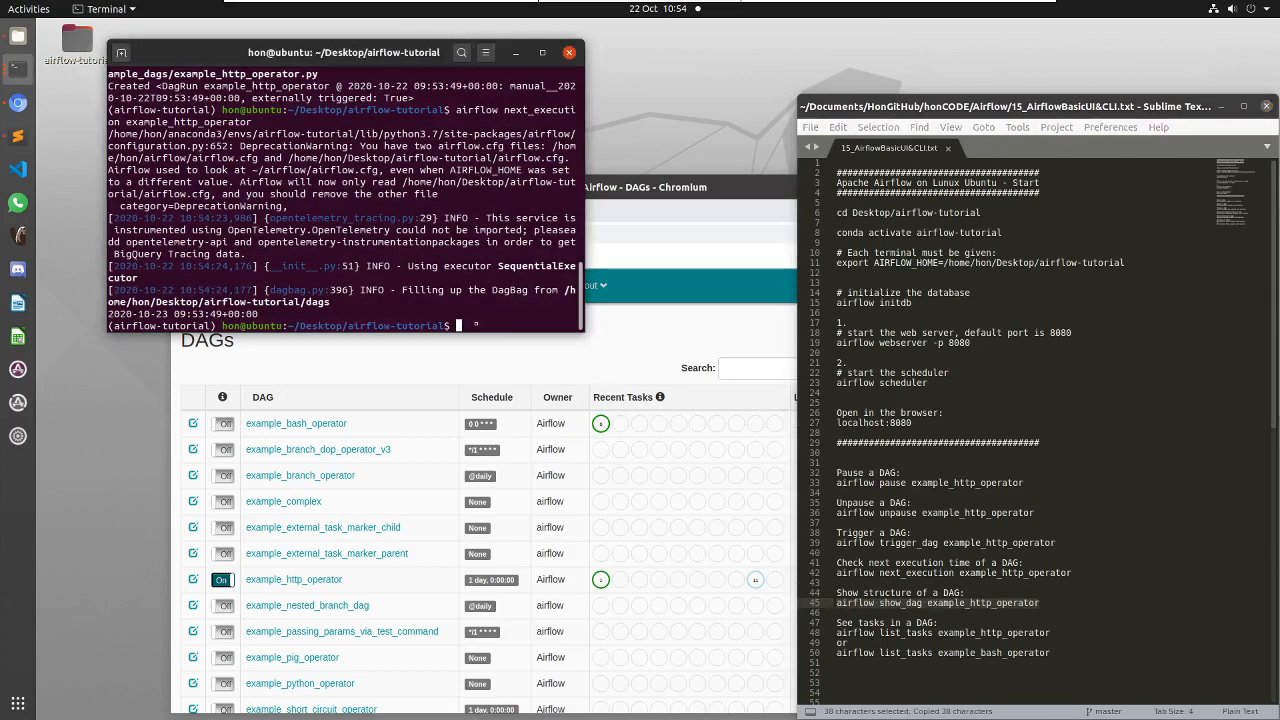
key("ctrl+shift+v")
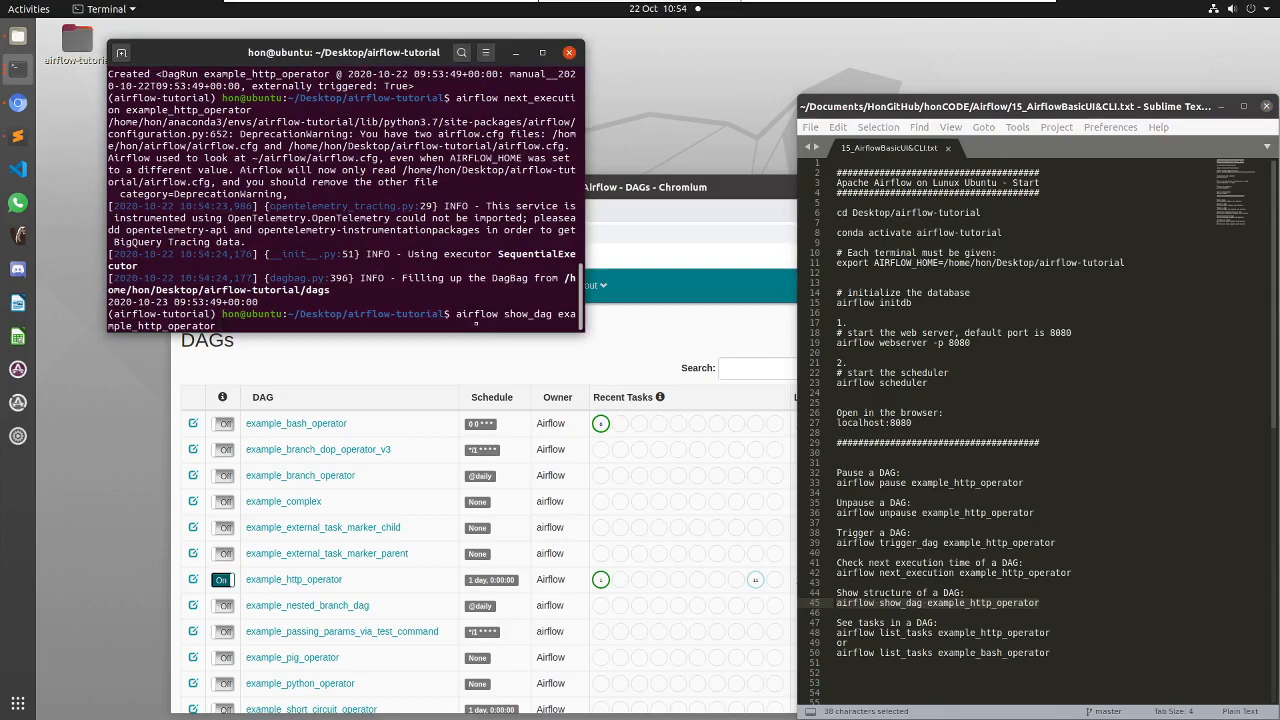
key("Return")
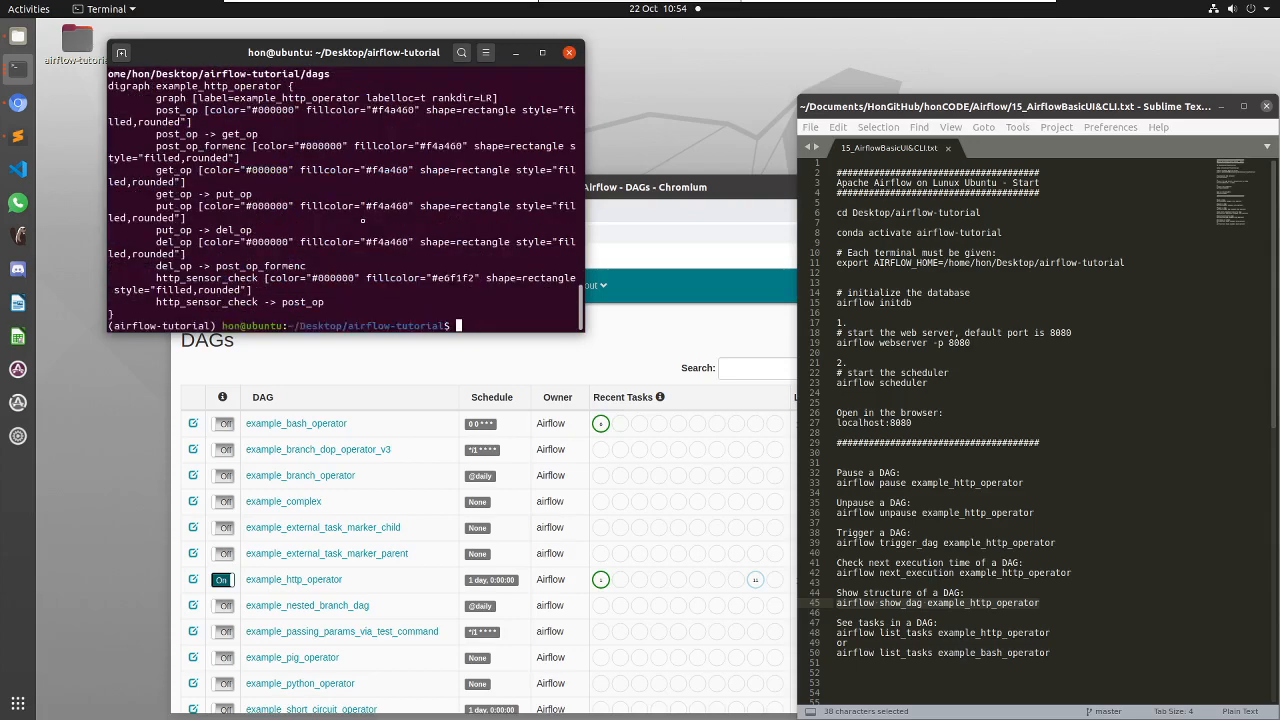
double_click(215, 55)
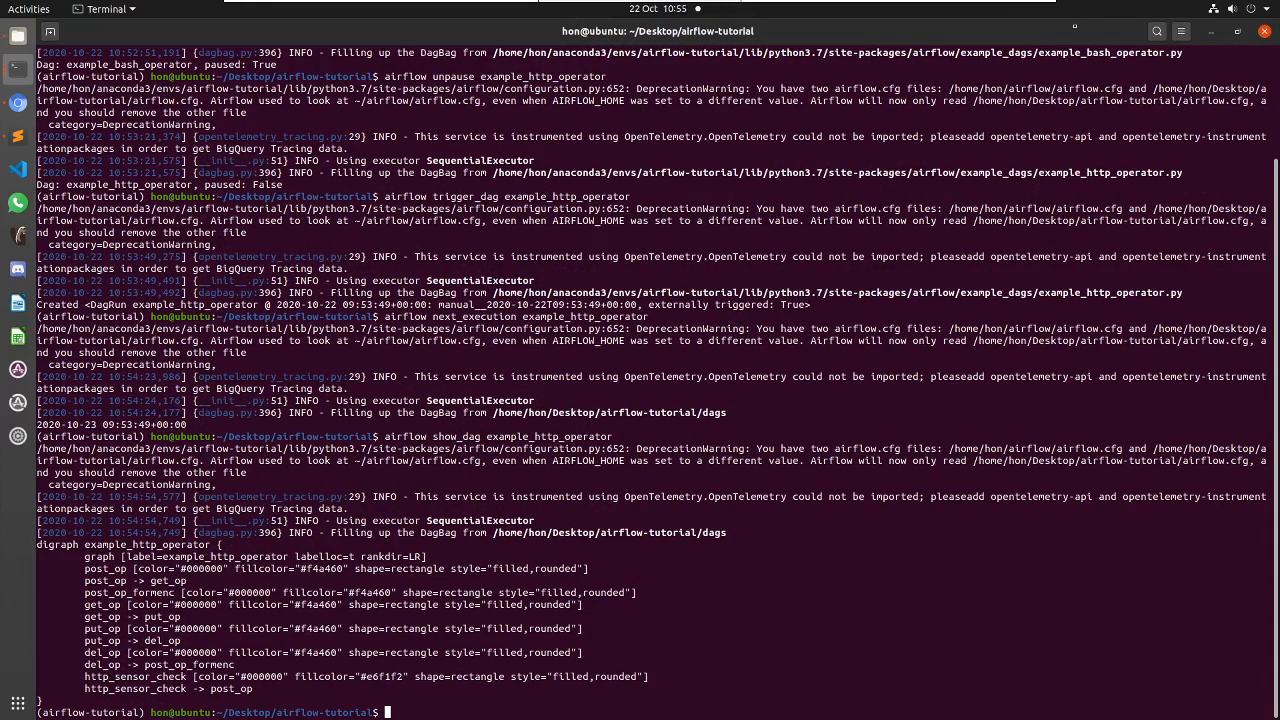
double_click(1071, 32)
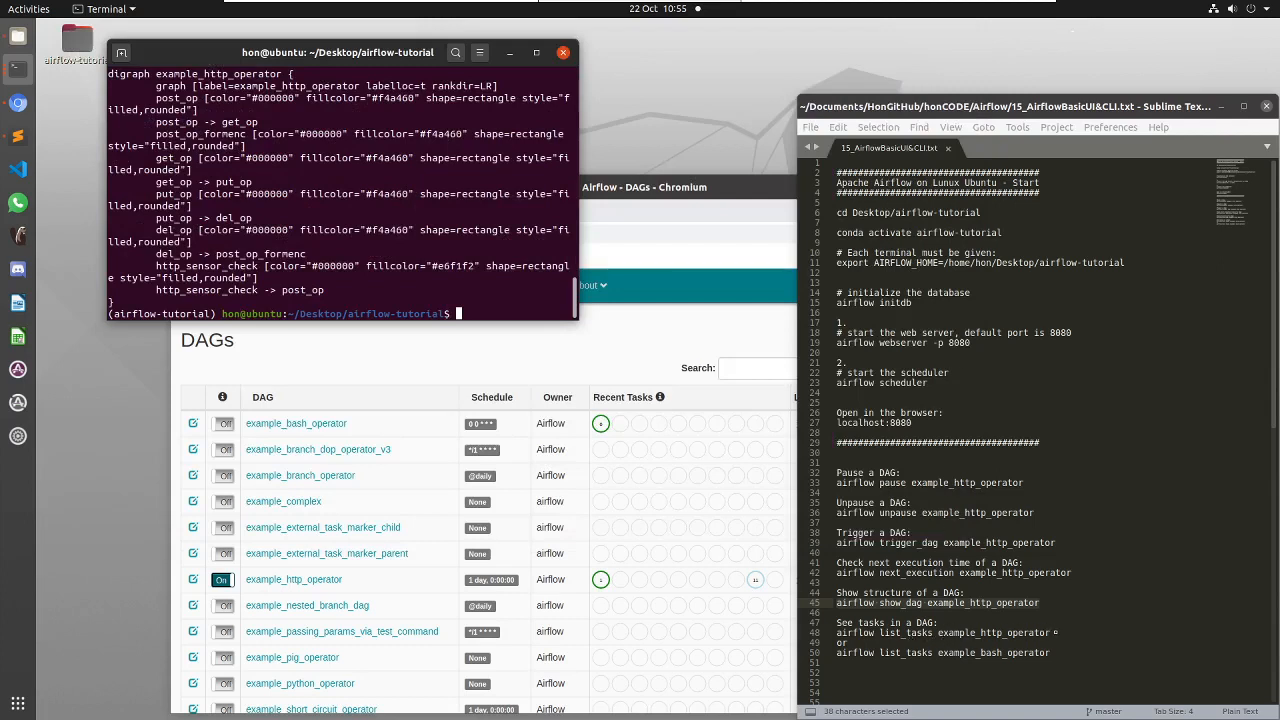
Step: List the DAG's tasks with airflow list_tasks example_http_operator from the notes, and view the output with the terminal temporarily maximized
left_click_drag(1052, 633, 833, 633)
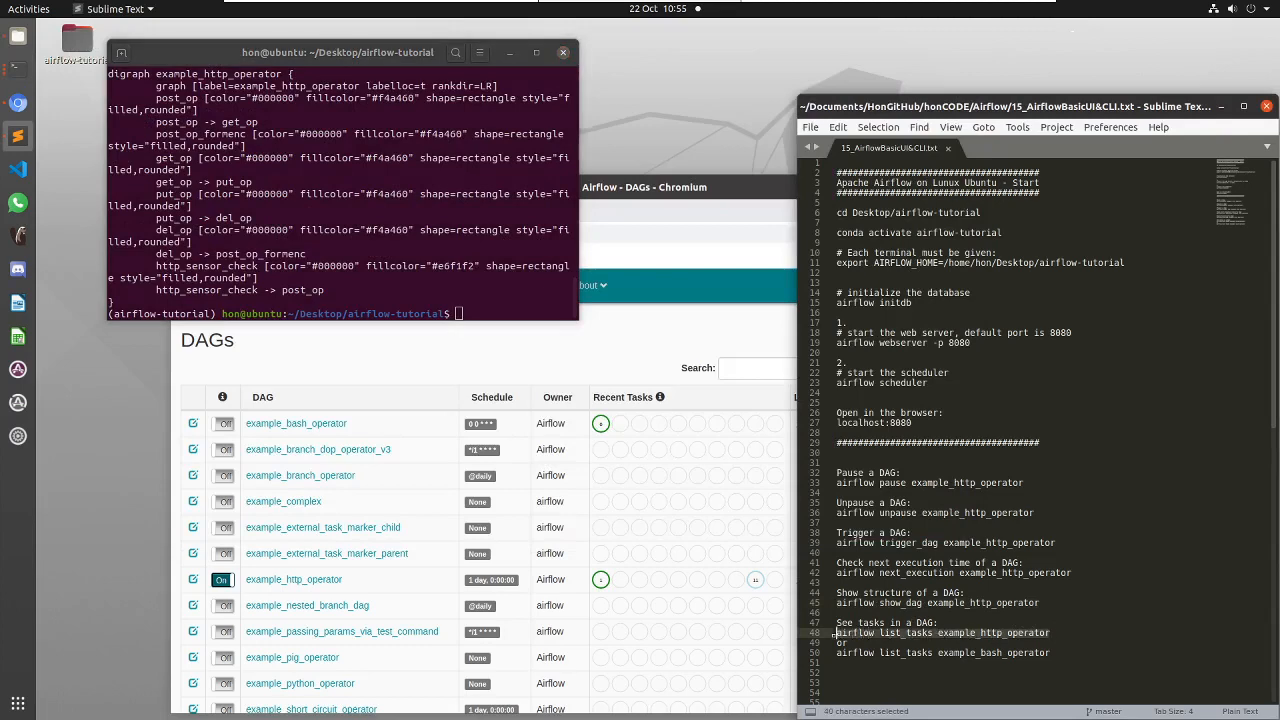
key("ctrl+c")
left_click(201, 53)
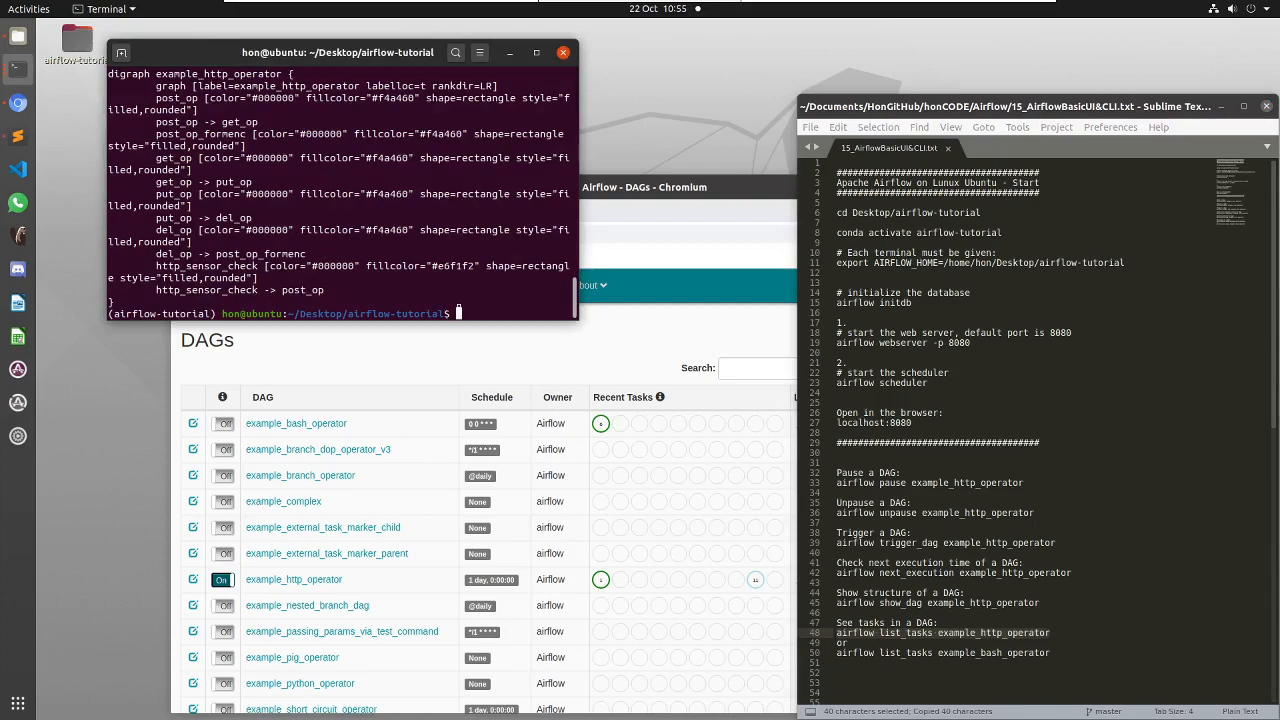
key("ctrl+shift+v")
key("Return")
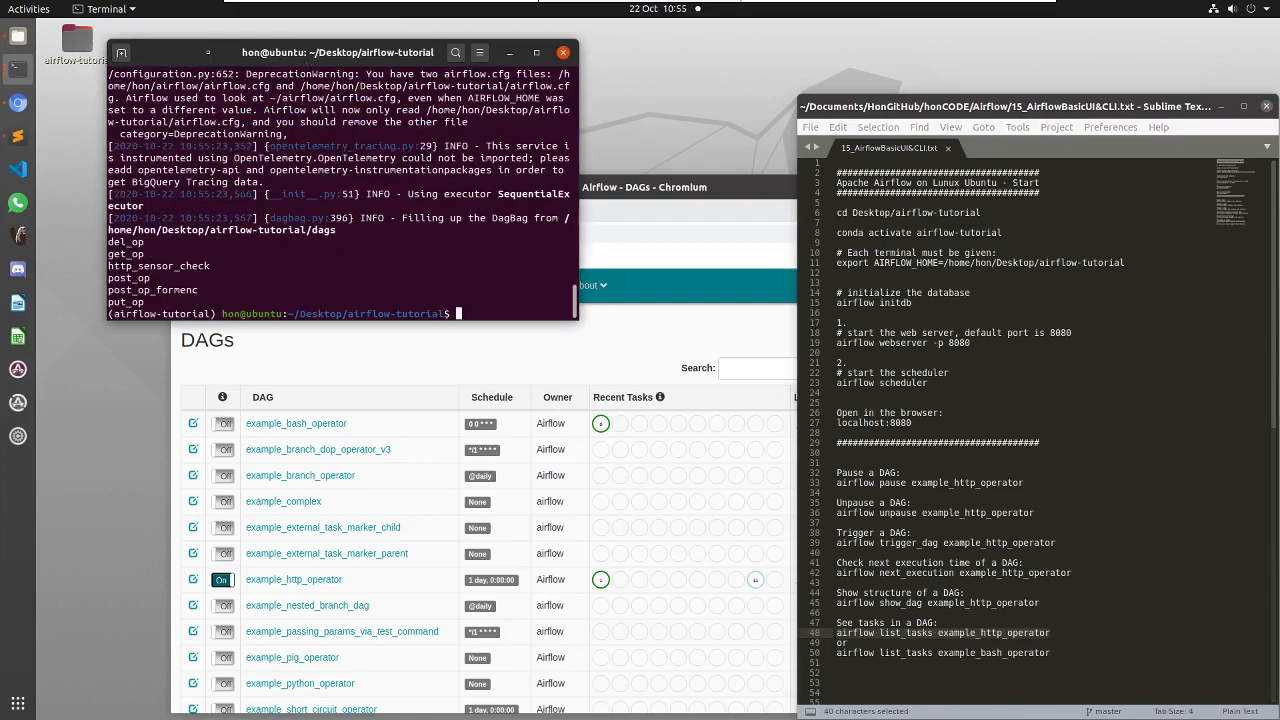
double_click(208, 52)
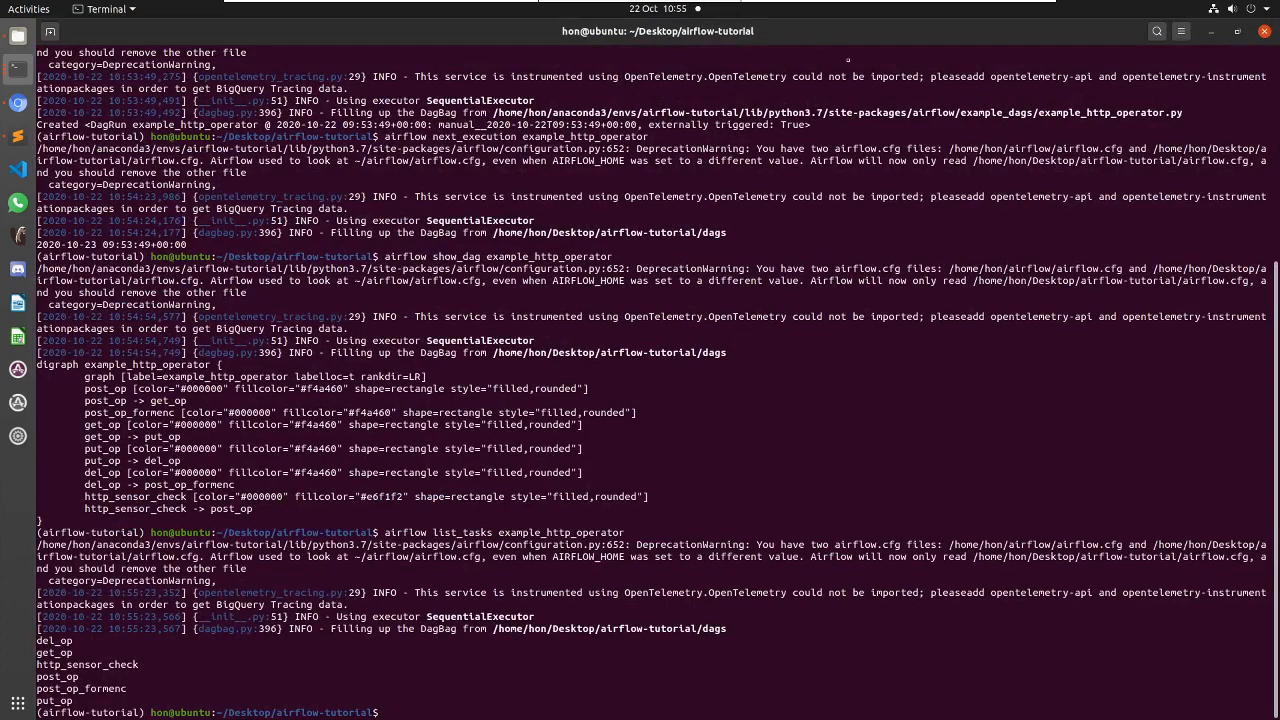
double_click(924, 41)
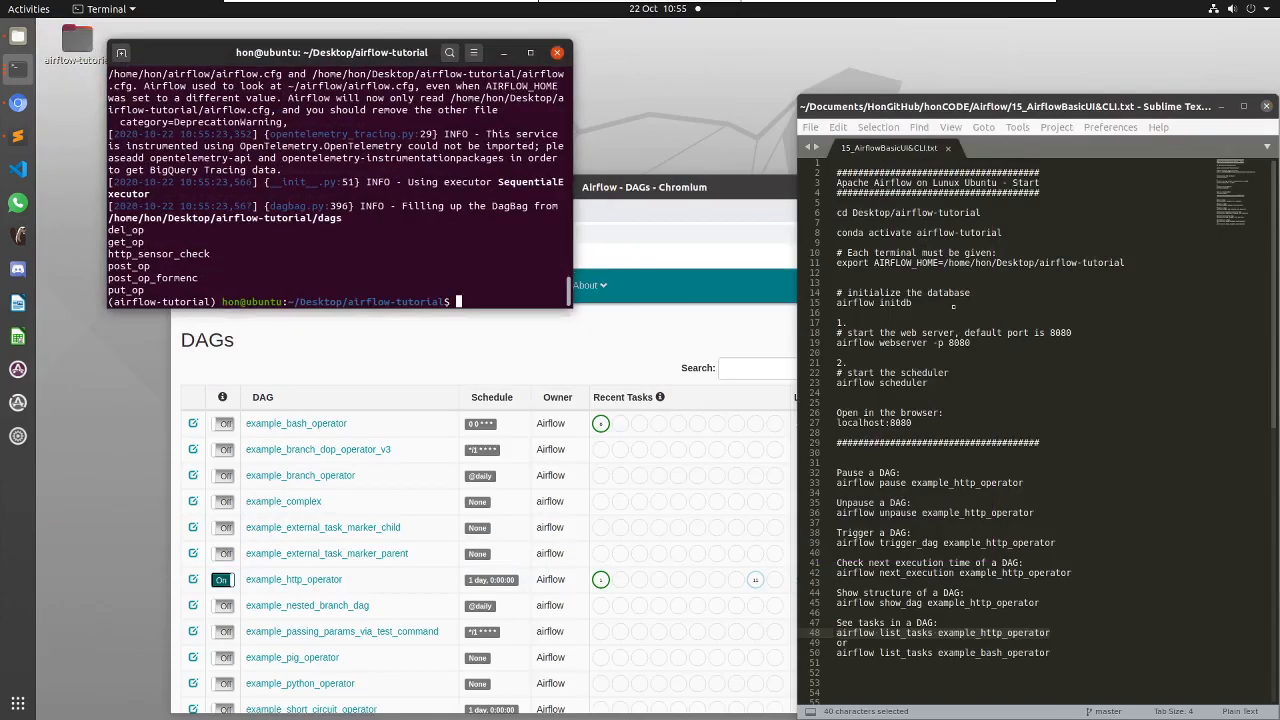
Step: List the bash example DAG's tasks by running airflow list_tasks example_bash_operator, copied from the notes, in the terminal
left_click_drag(1049, 652, 834, 652)
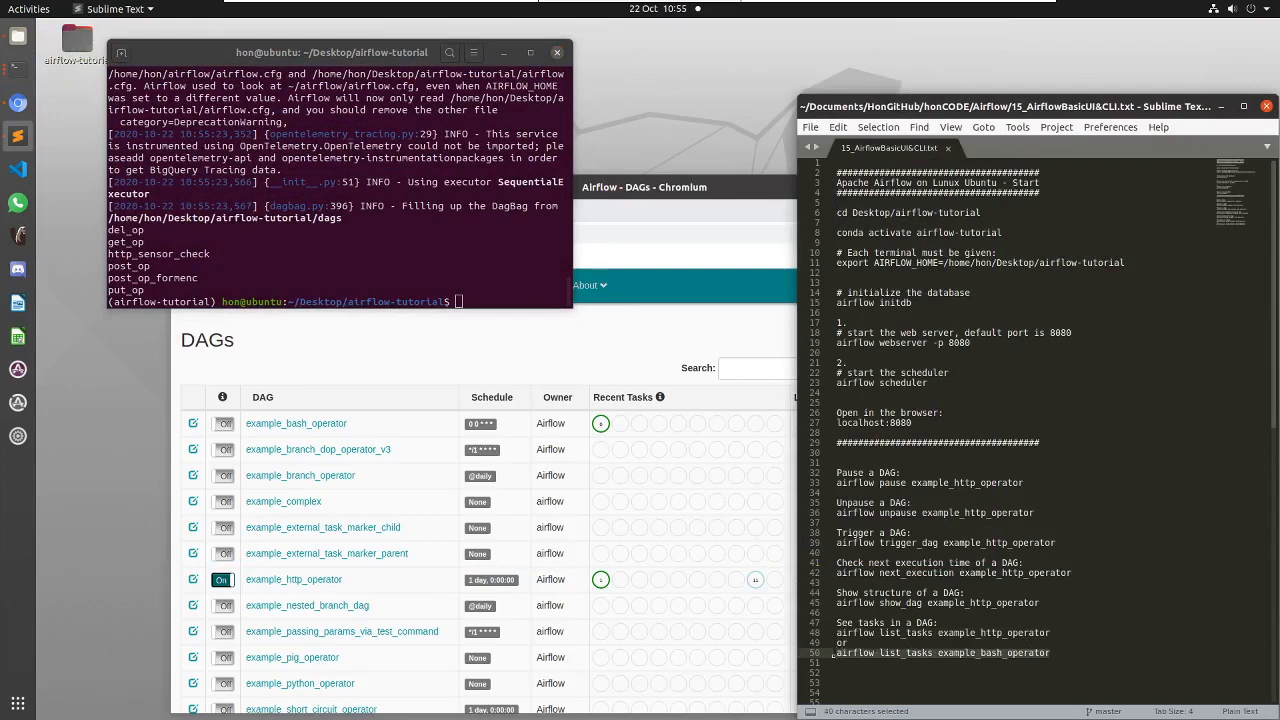
key("ctrl+c")
left_click(458, 300)
key("ctrl+shift+v")
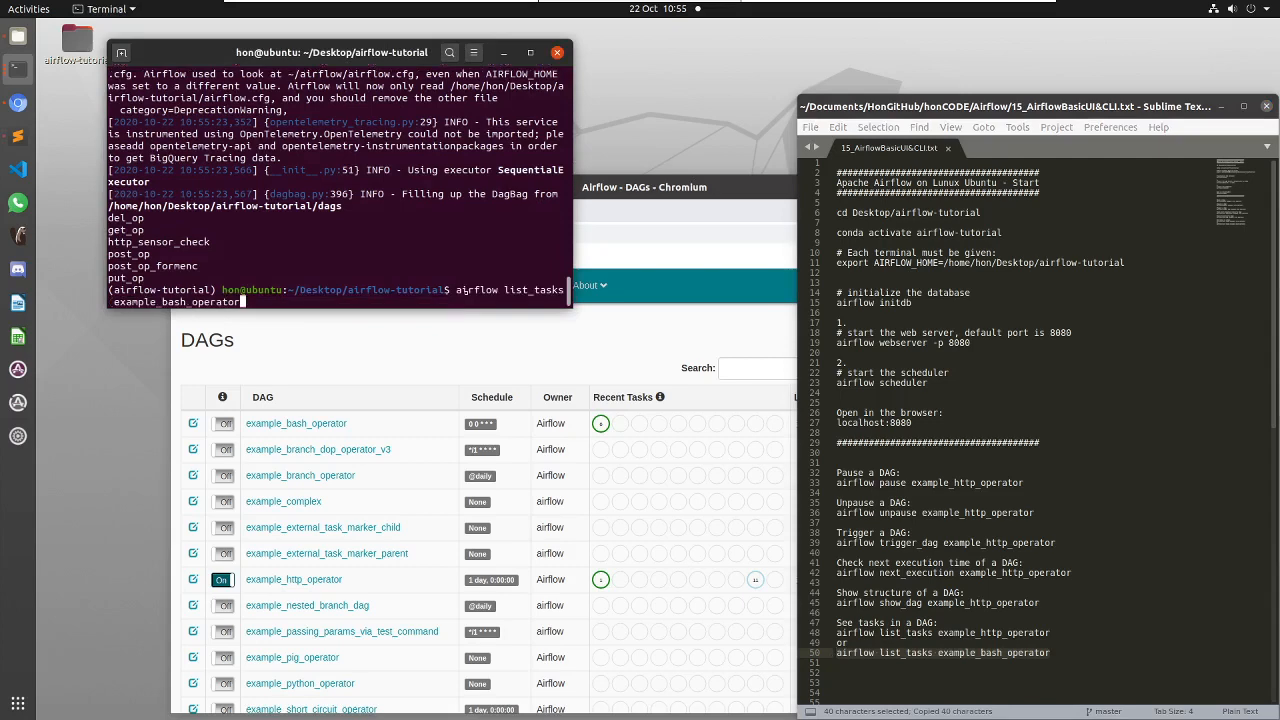
key("Return")
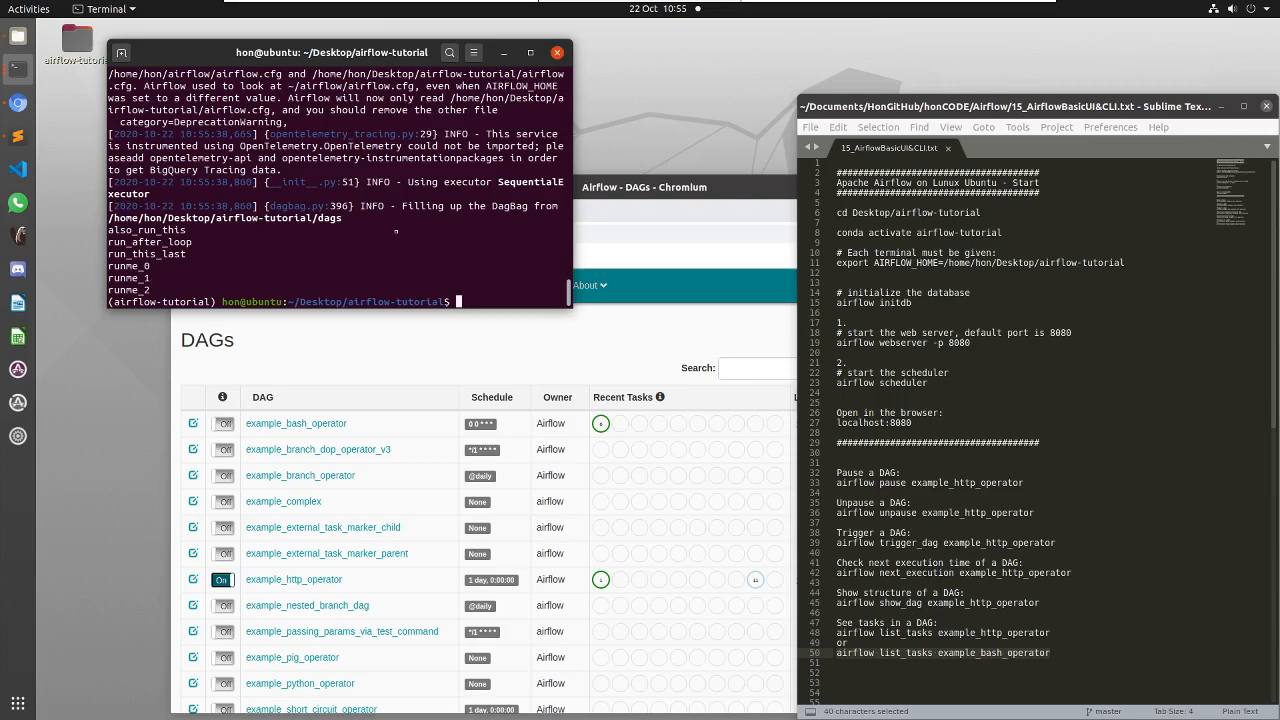
Step: Switch to the Chromium window and reload the DAGs overview twice to check the progress of the example_http_operator run
left_click(719, 194)
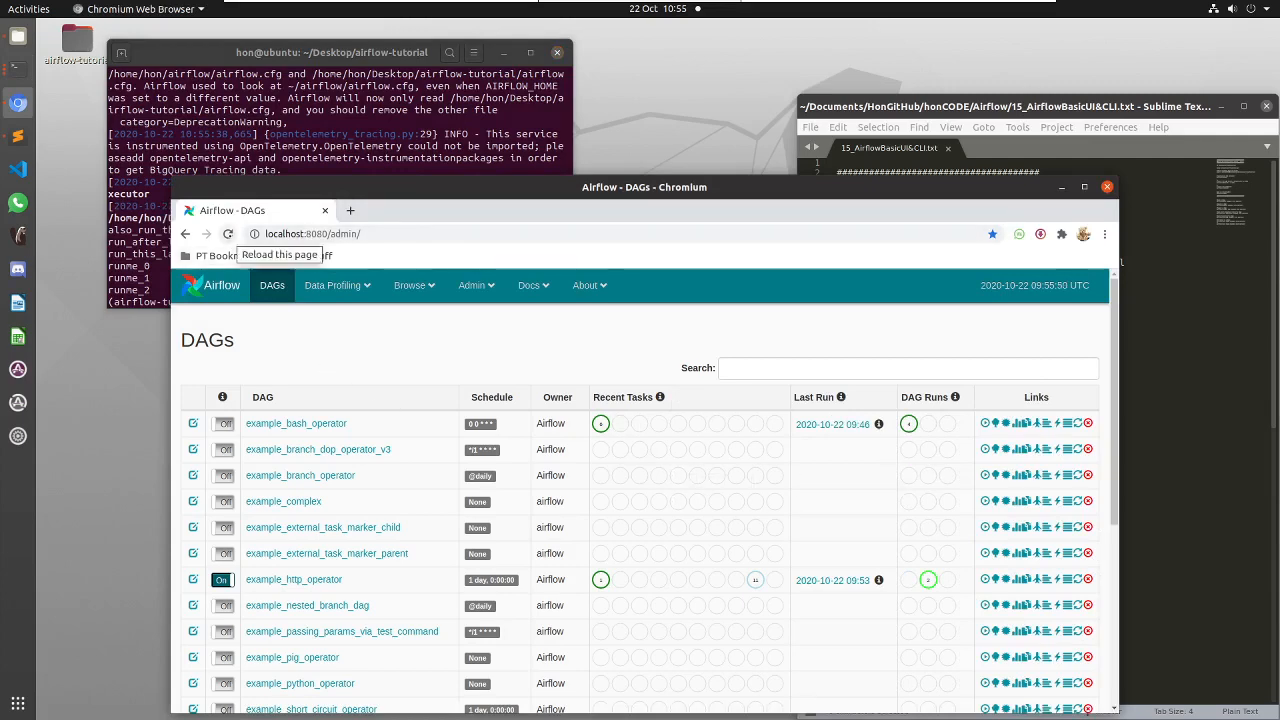
left_click(228, 234)
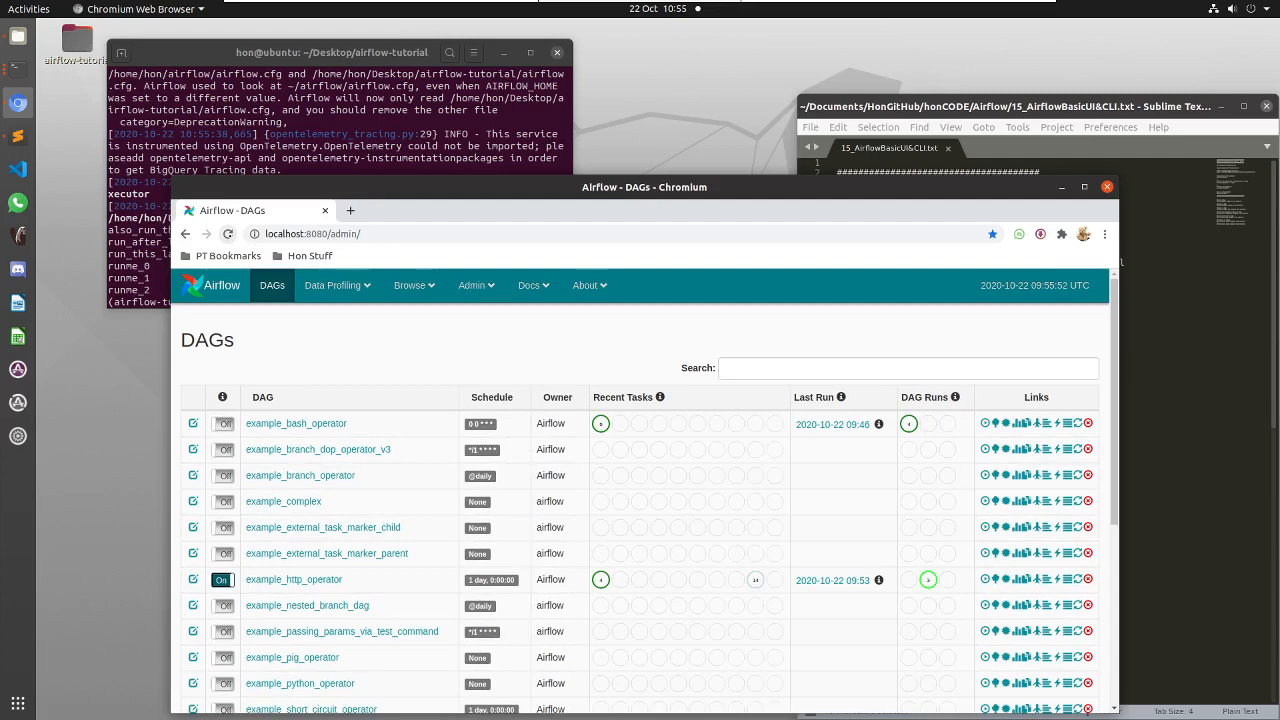
mouse_move(928, 580)
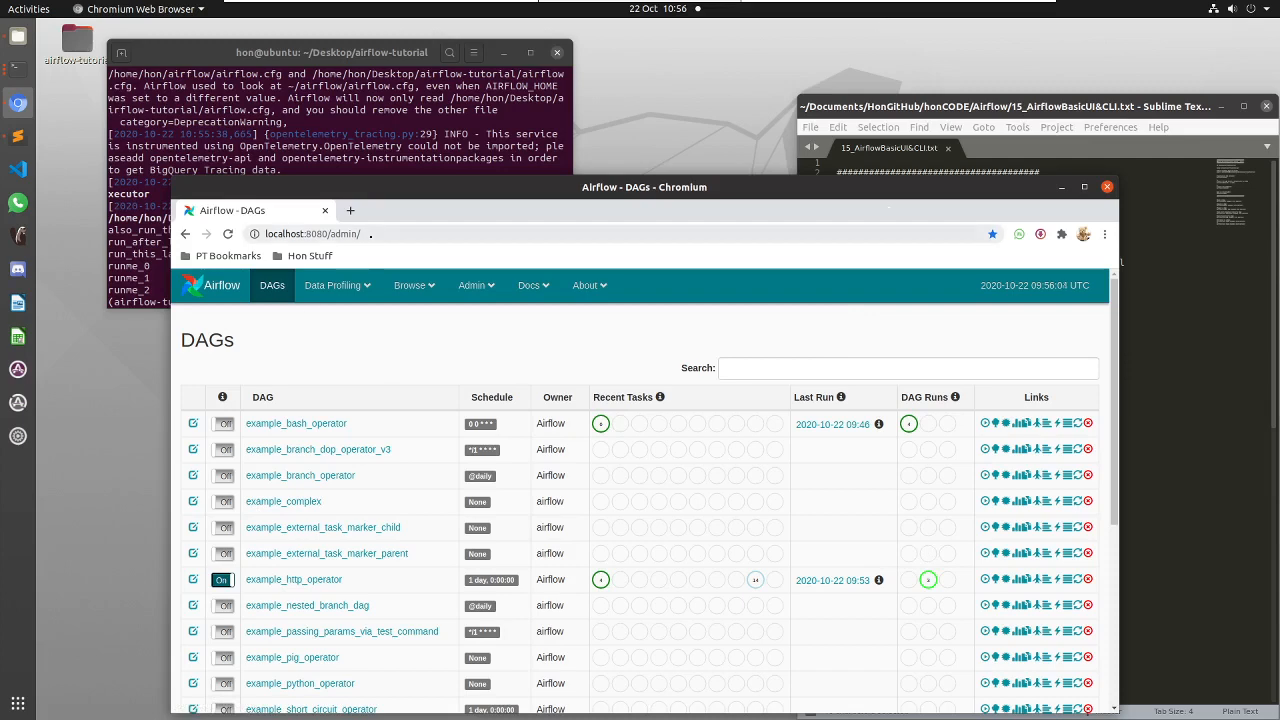
left_click(371, 234)
key("Return")
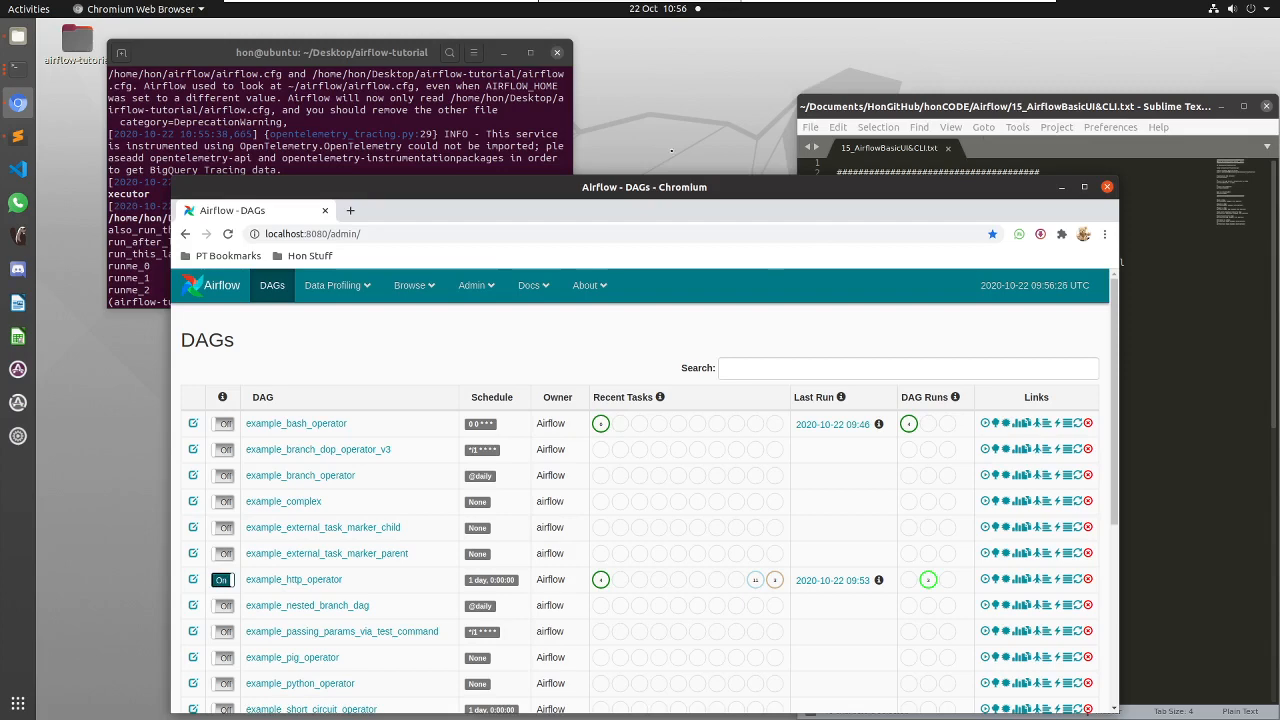
mouse_move(640, 1)
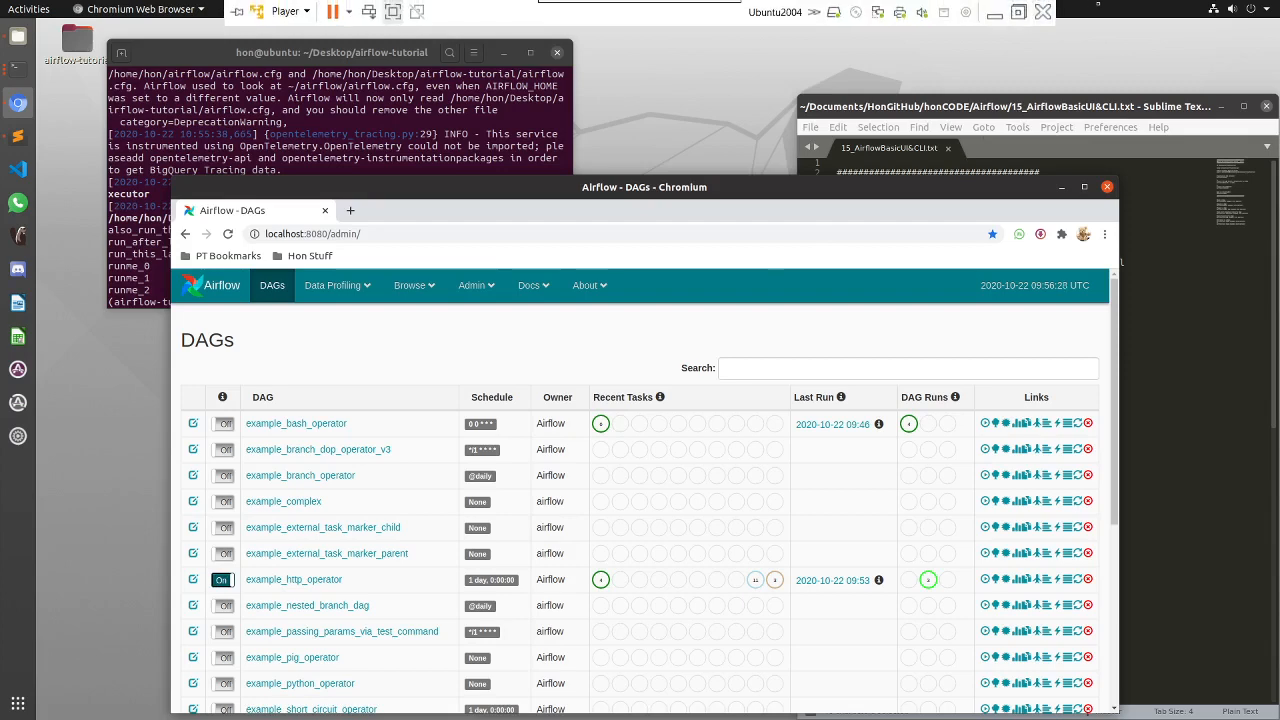